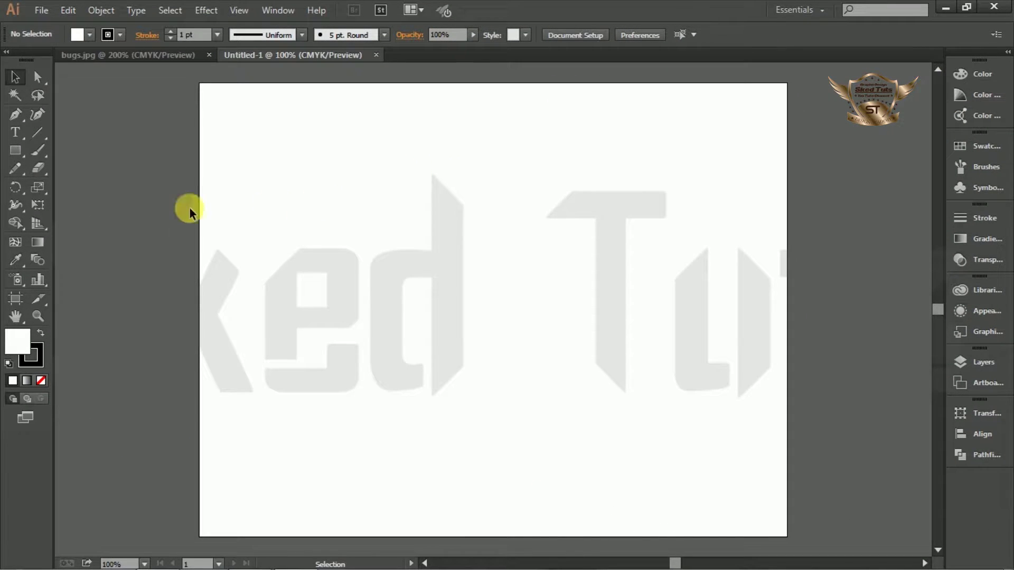
- Draw a tall, upright ellipse in the middle of the artboard with the Ellipse tool
{"action": "left_click", "coordinate": [19, 150]}
{"action": "left_click_drag", "start_coordinate": [20, 150], "coordinate": [82, 181]}
{"action": "left_click_drag", "start_coordinate": [435, 189], "coordinate": [561, 374]}
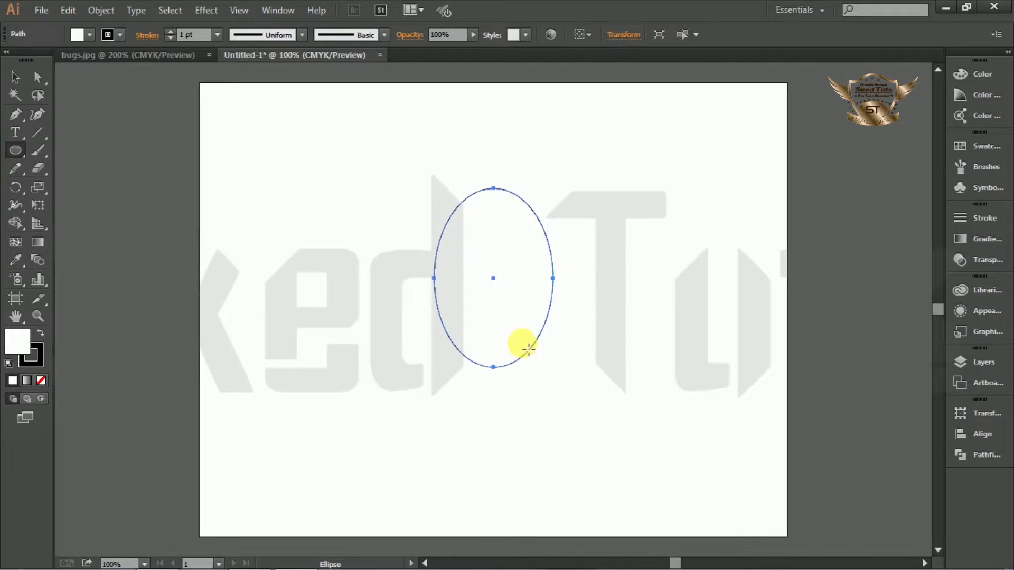
{"action": "left_click", "coordinate": [15, 77]}
{"action": "left_click", "coordinate": [775, 220]}
- Reshape the ellipse into an egg with a blunter upper end by moving its top anchor point straight down
{"action": "scroll", "coordinate": [517, 229], "scroll_direction": "up", "scroll_amount": 2}
{"action": "left_click_drag", "start_coordinate": [690, 162], "coordinate": [435, 293]}
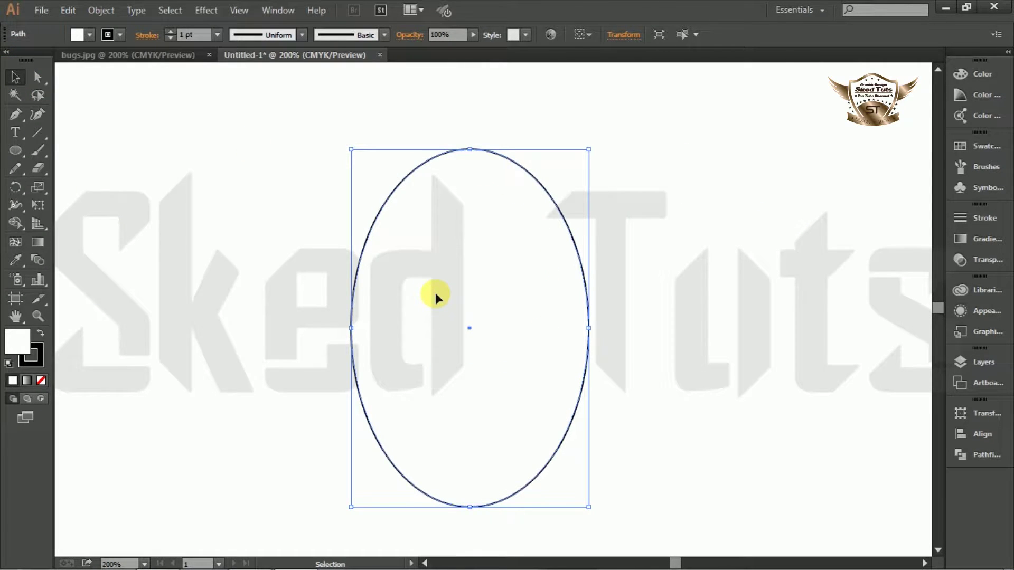
{"action": "left_click", "coordinate": [36, 80]}
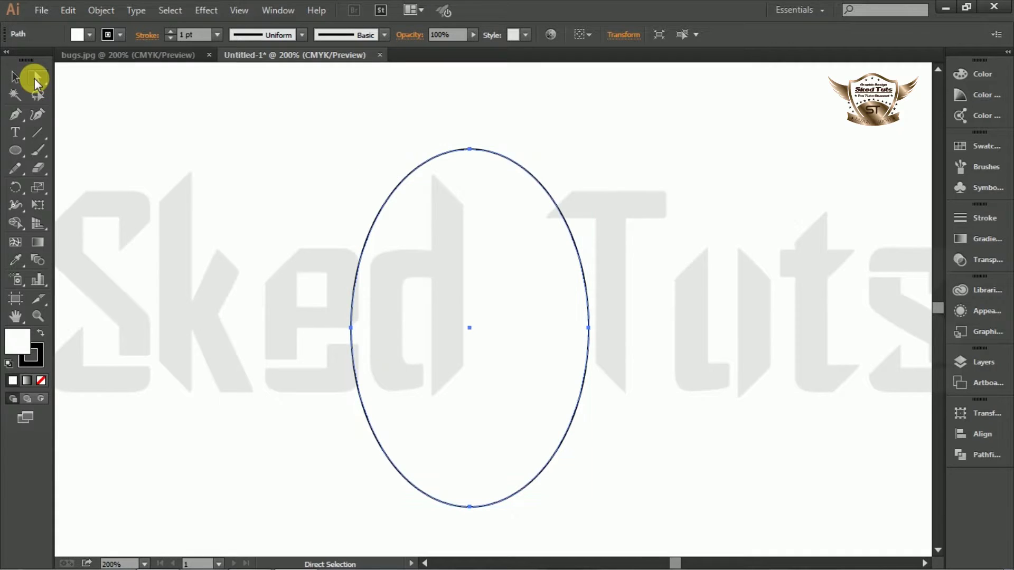
{"action": "left_click_drag", "start_coordinate": [470, 149], "coordinate": [470, 193]}
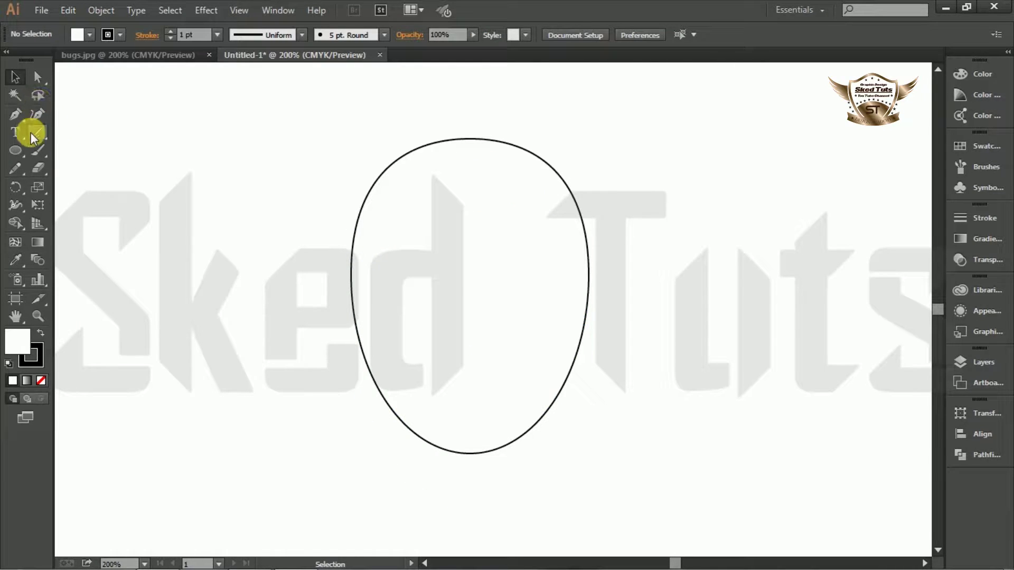
- Draw a vertical line through the egg's center and a horizontal line across its upper part, both extending past the outline
{"action": "left_click", "coordinate": [32, 135]}
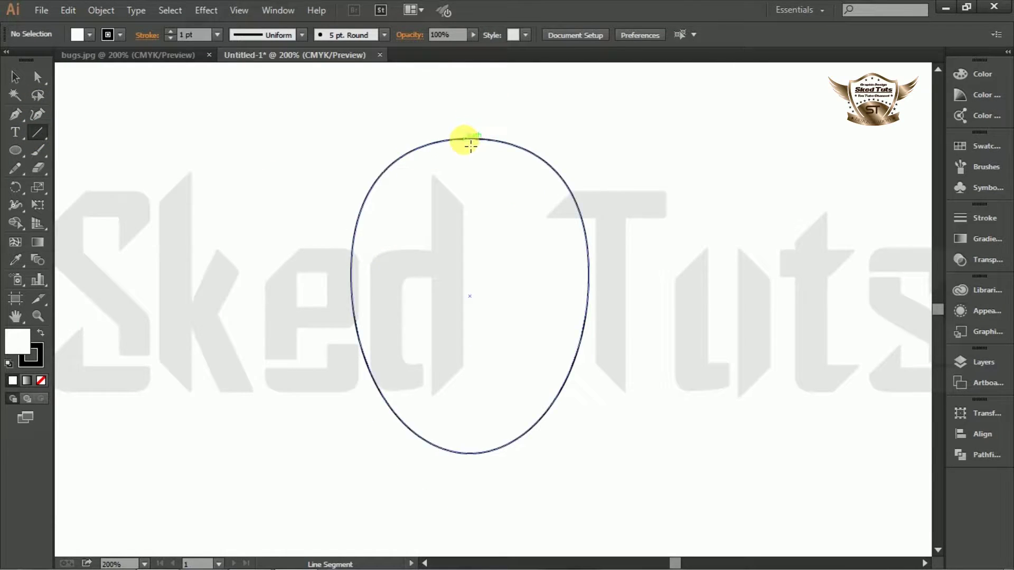
{"action": "left_click_drag", "start_coordinate": [478, 91], "coordinate": [483, 95]}
{"action": "left_click_drag", "start_coordinate": [470, 296], "coordinate": [478, 543]}
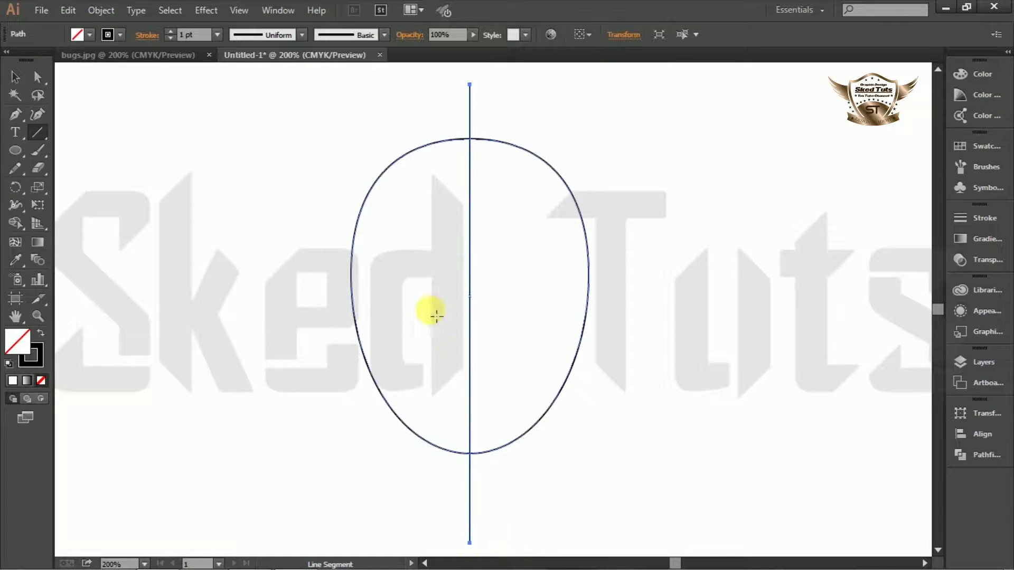
{"action": "left_click_drag", "start_coordinate": [337, 231], "coordinate": [629, 230]}
{"action": "left_click", "coordinate": [16, 76]}
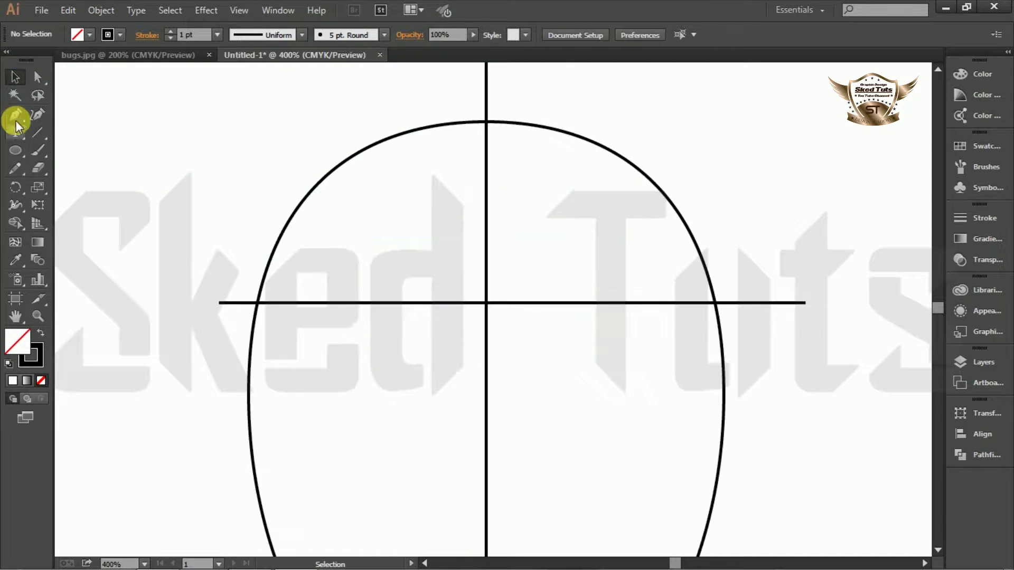
- Draw an S-shaped curve with the Pen tool from the egg's left intersection with the horizontal line up to the vertical center line
{"action": "left_click", "coordinate": [15, 118]}
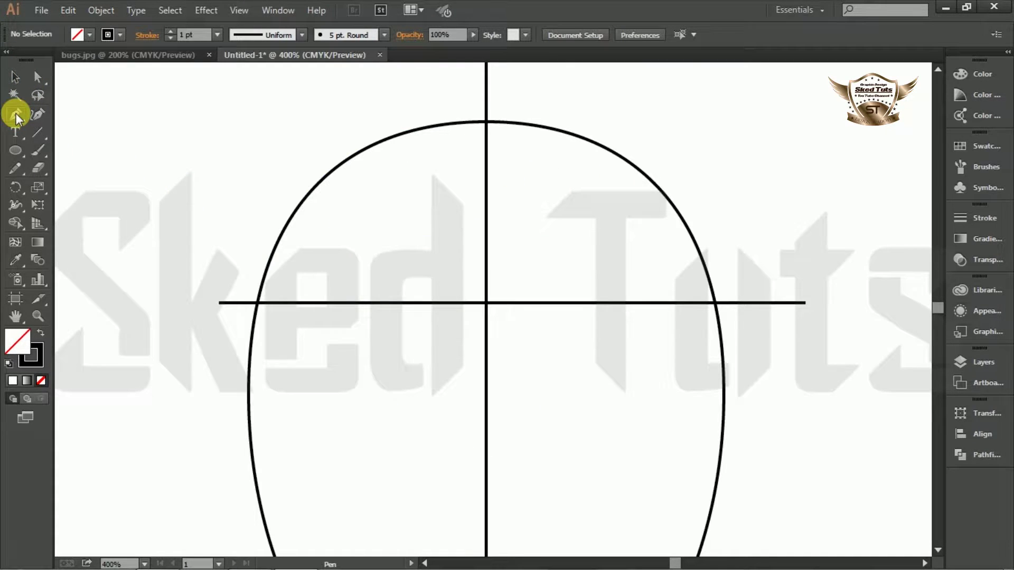
{"action": "left_click", "coordinate": [257, 303]}
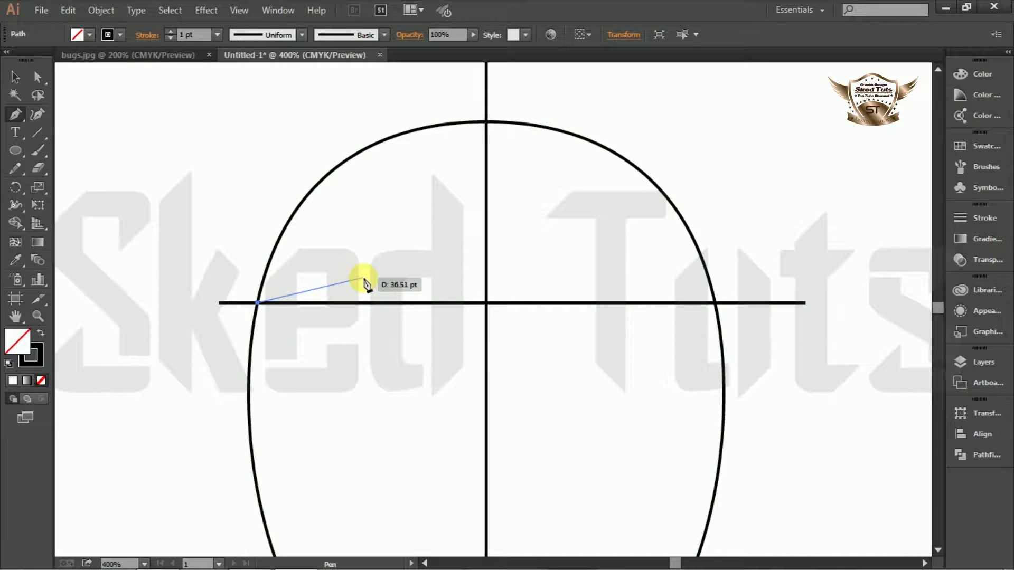
{"action": "left_click_drag", "start_coordinate": [366, 274], "coordinate": [423, 243]}
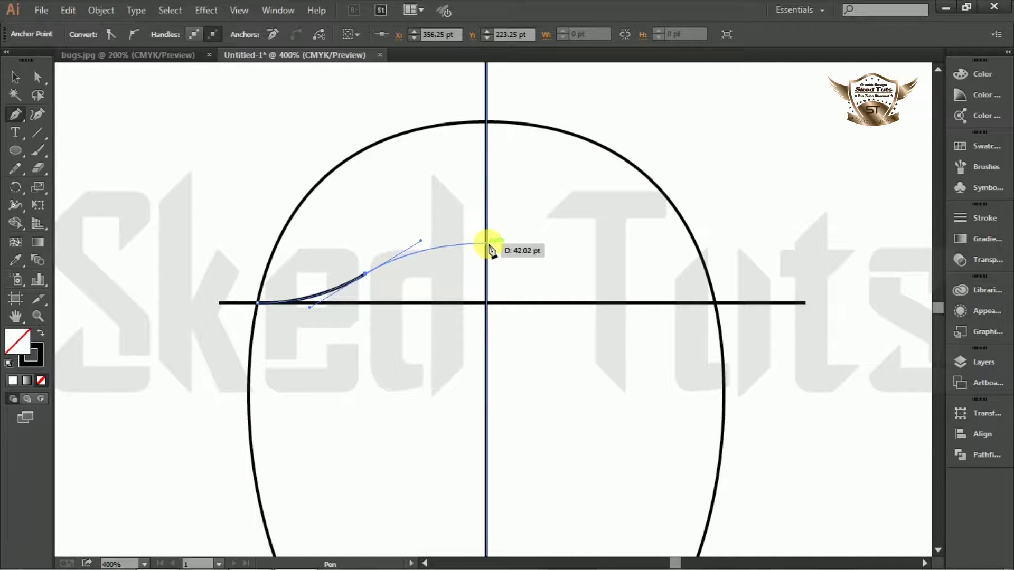
{"action": "left_click_drag", "start_coordinate": [487, 240], "coordinate": [607, 301]}
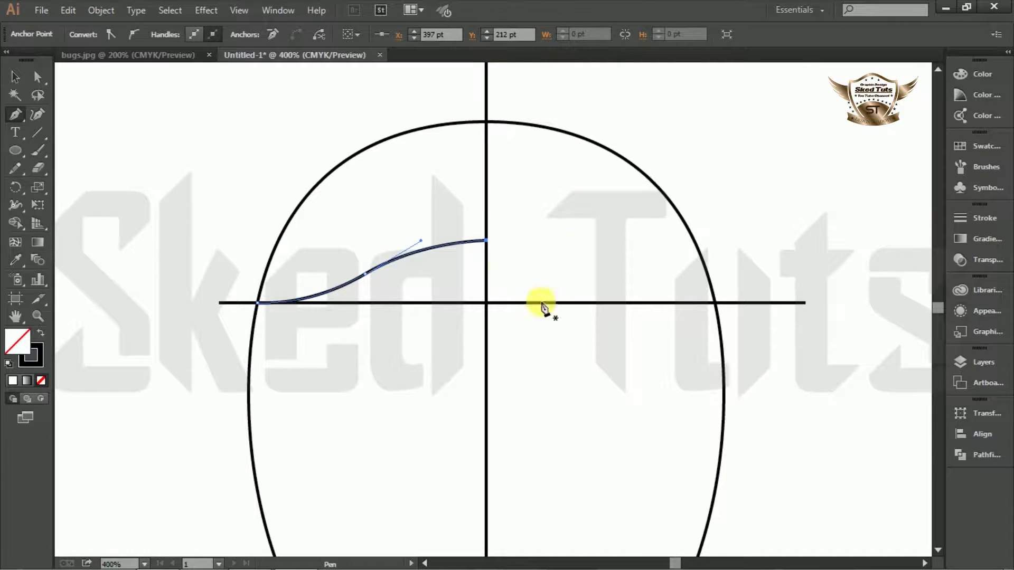
{"action": "left_click", "coordinate": [15, 77]}
{"action": "left_click", "coordinate": [209, 109]}
- Draw a small circle centered on the egg's top point and shift it slightly down along the center line
{"action": "scroll", "coordinate": [209, 109], "scroll_direction": "up", "scroll_amount": 3}
{"action": "left_click", "coordinate": [14, 150]}
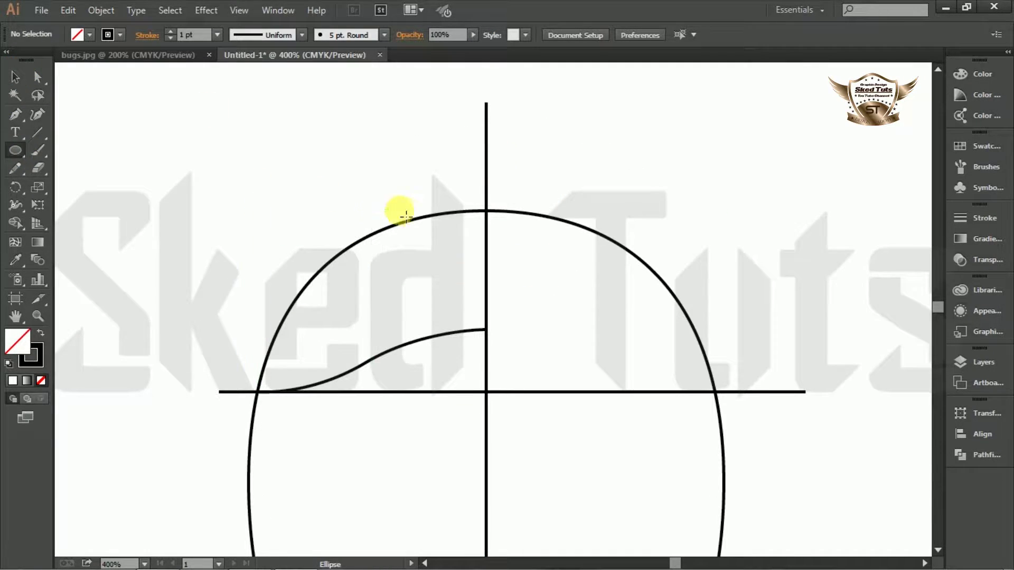
{"action": "left_click_drag", "start_coordinate": [486, 211], "coordinate": [571, 197]}
{"action": "left_click", "coordinate": [14, 76]}
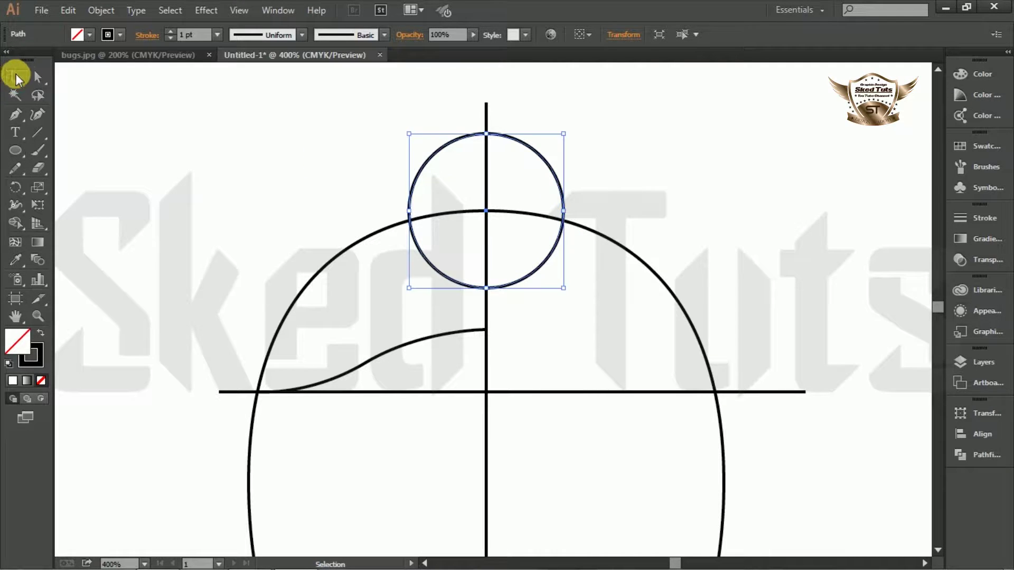
{"action": "left_click_drag", "start_coordinate": [492, 135], "coordinate": [496, 167]}
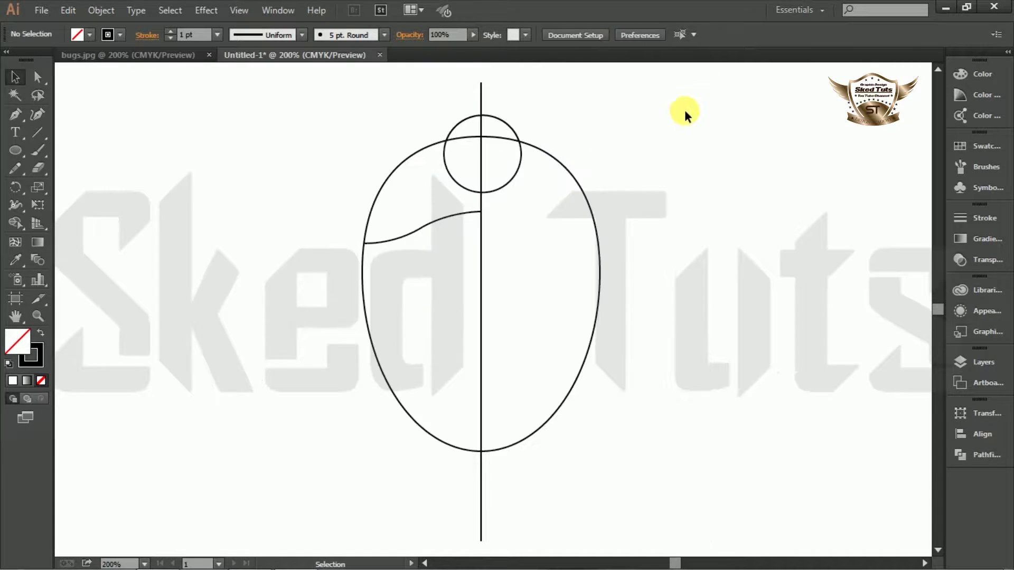
- Use Shape Builder on all paths to separate the left lower body and merge the circle's inner left part into the upper section
{"action": "left_click_drag", "start_coordinate": [343, 489], "coordinate": [344, 493]}
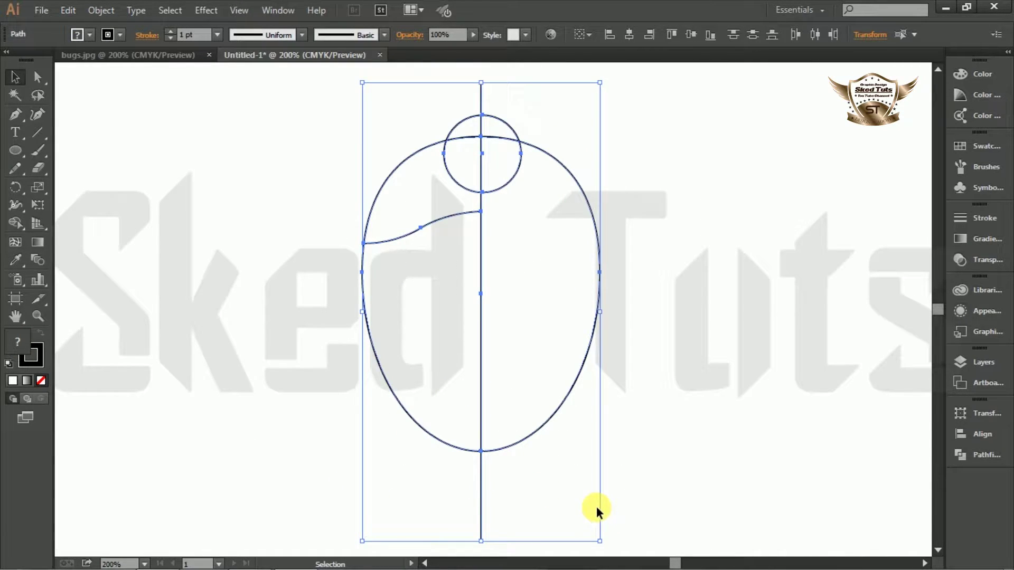
{"action": "left_click", "coordinate": [15, 224]}
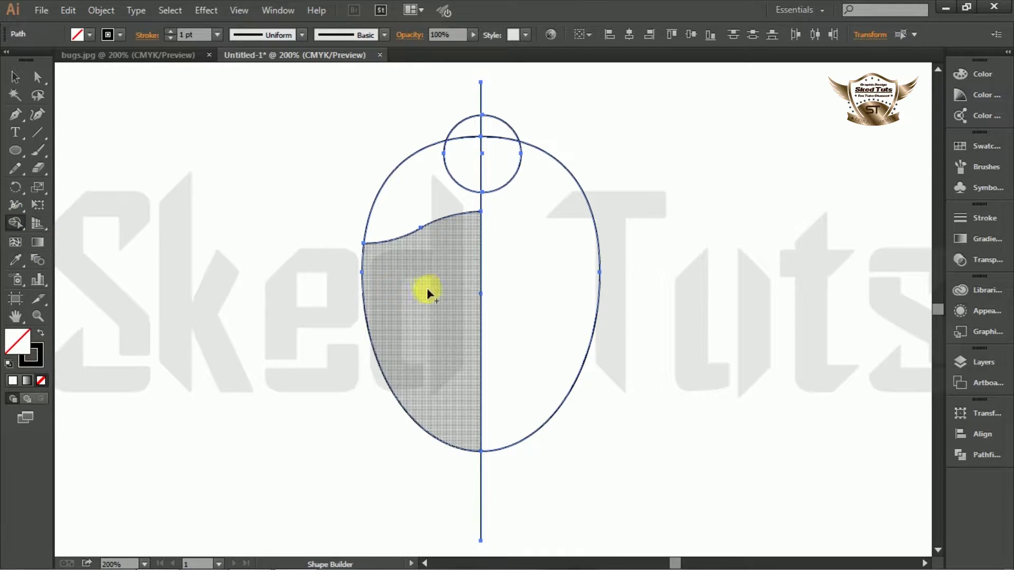
{"action": "left_click", "coordinate": [430, 290]}
{"action": "left_click_drag", "start_coordinate": [429, 182], "coordinate": [461, 165]}
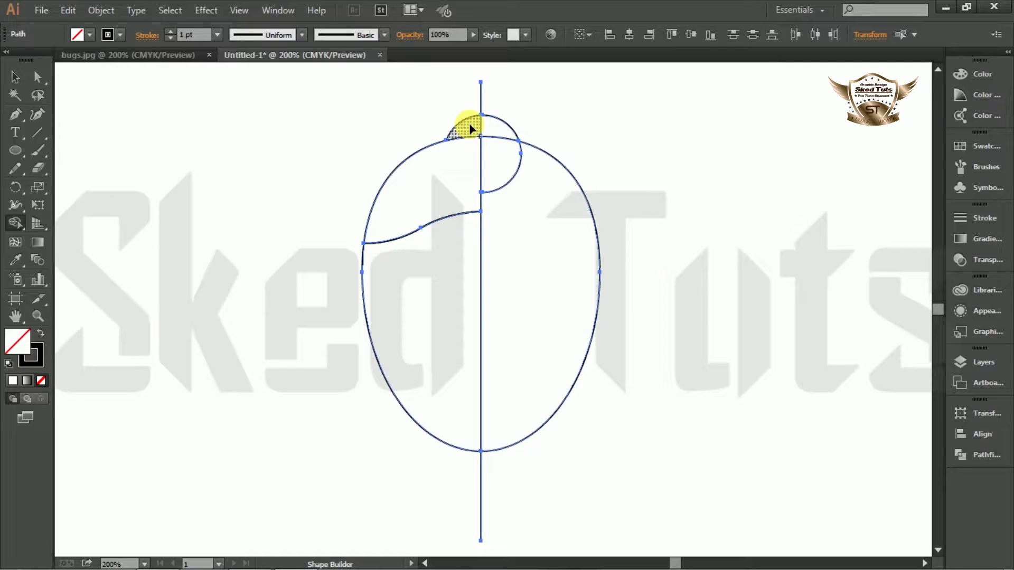
{"action": "left_click", "coordinate": [14, 78]}
{"action": "left_click", "coordinate": [642, 153]}
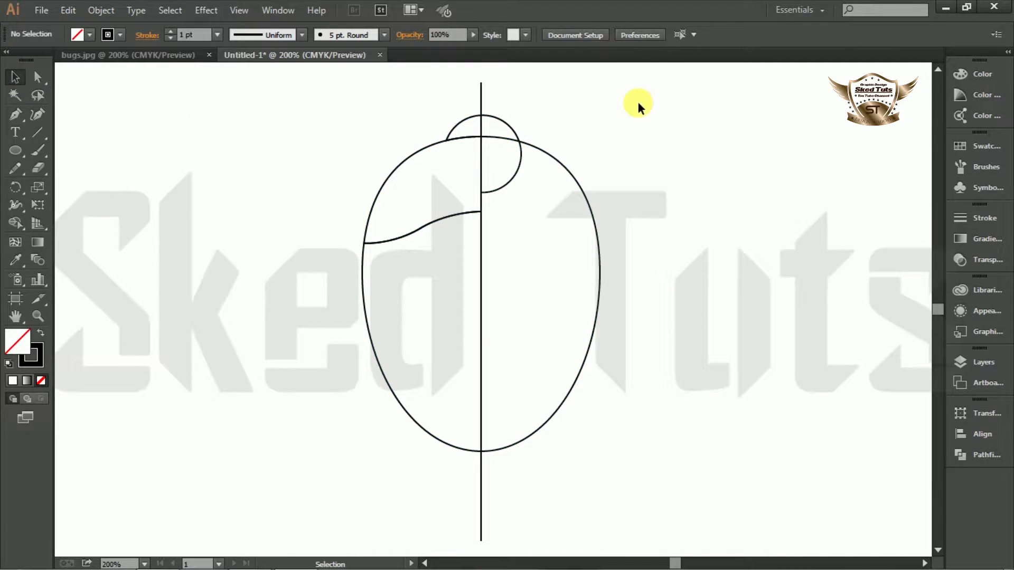
- Delete the right half of the drawing and the center line's ends protruding above and below the shapes
{"action": "left_click_drag", "start_coordinate": [646, 90], "coordinate": [502, 459]}
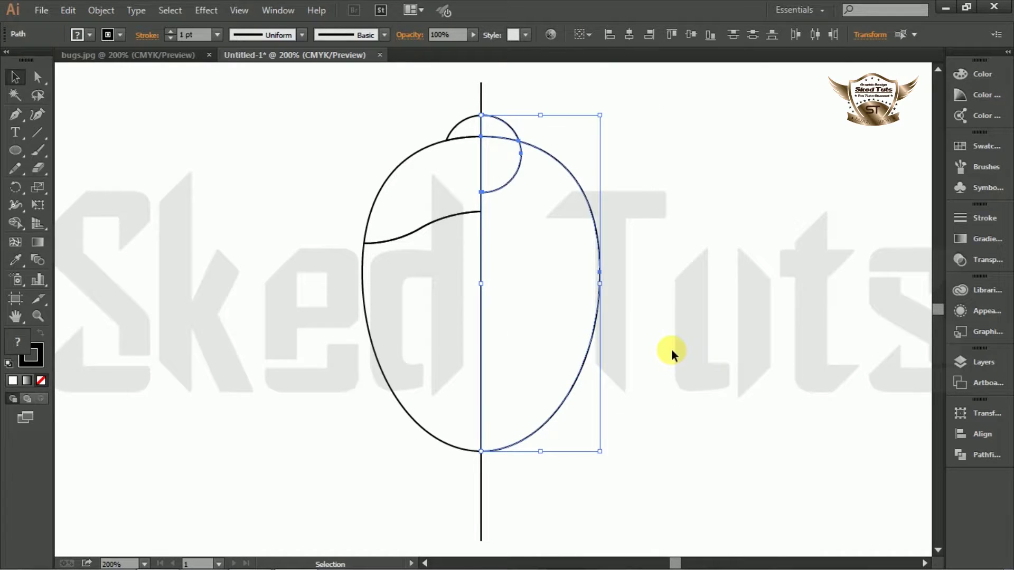
{"action": "key", "text": "Delete"}
{"action": "left_click_drag", "start_coordinate": [532, 88], "coordinate": [461, 99]}
{"action": "key", "text": "Delete"}
{"action": "left_click_drag", "start_coordinate": [439, 506], "coordinate": [440, 508]}
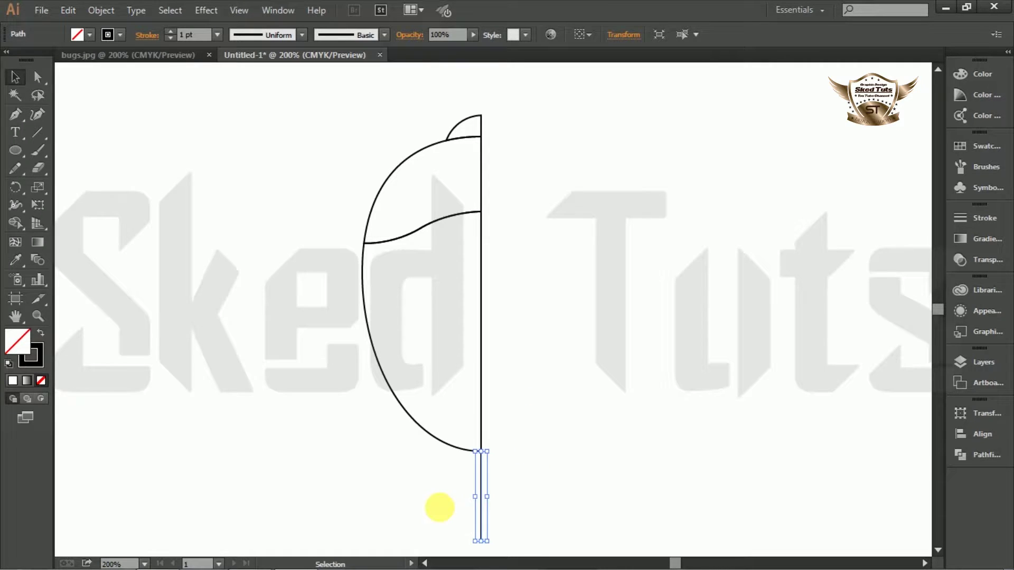
{"action": "key", "text": "Delete"}
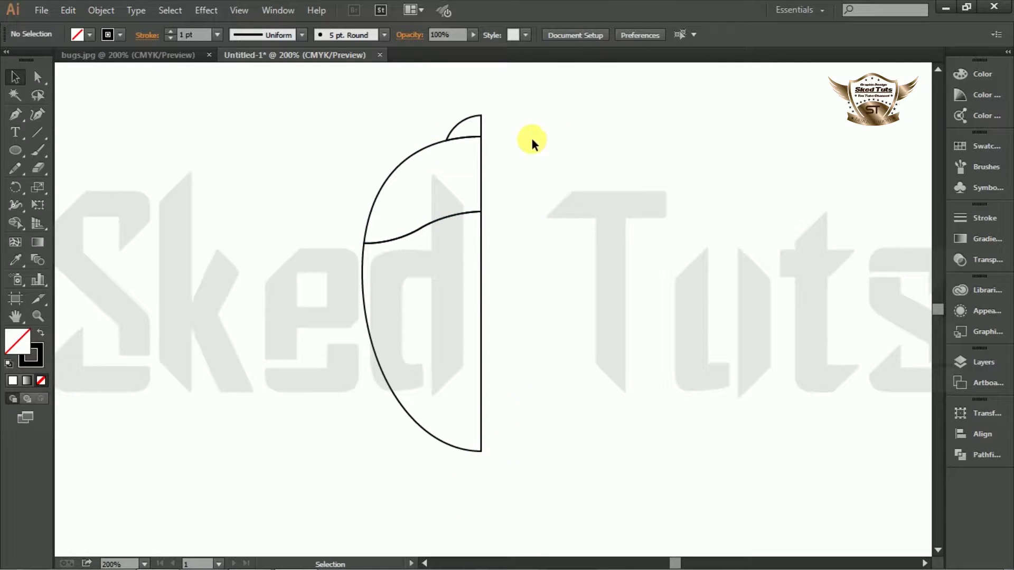
- Round the lower-left corner of the upper body section to a radius of about 6 pt
{"action": "scroll", "coordinate": [415, 124], "scroll_direction": "up", "scroll_amount": 1}
{"action": "scroll", "coordinate": [415, 180], "scroll_direction": "up", "scroll_amount": 1}
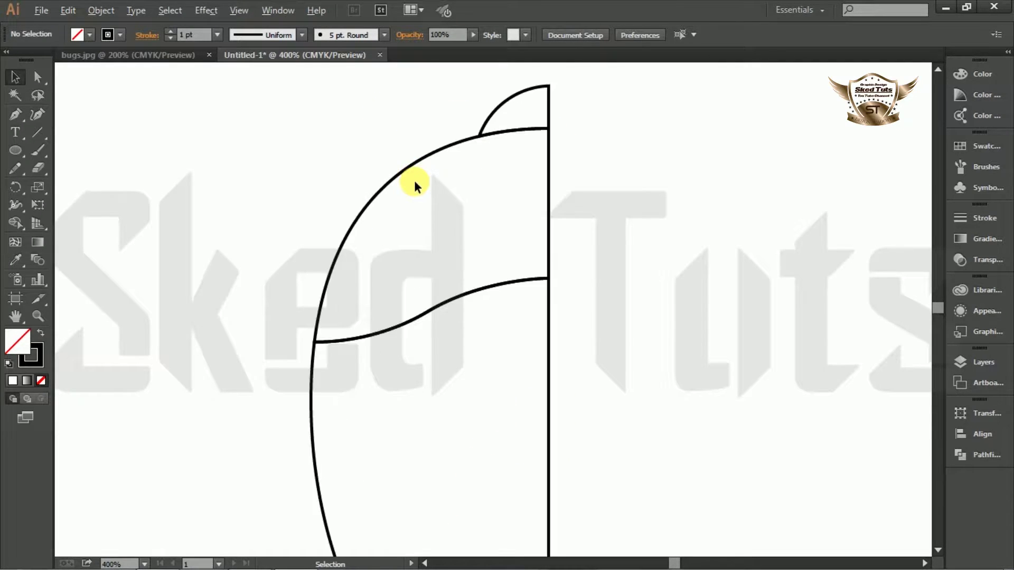
{"action": "scroll", "coordinate": [407, 297], "scroll_direction": "down", "scroll_amount": 2}
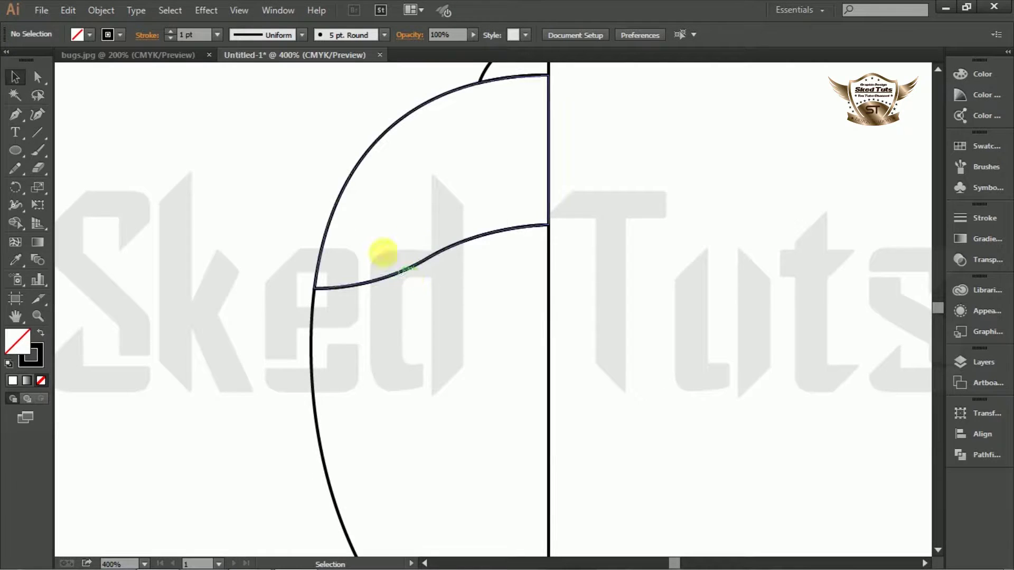
{"action": "left_click_drag", "start_coordinate": [521, 199], "coordinate": [243, 229]}
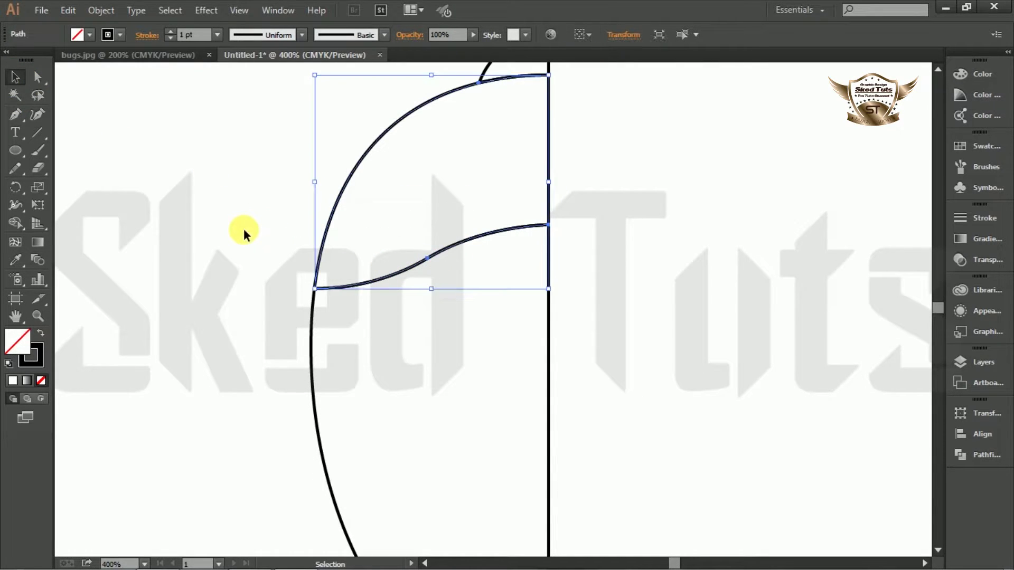
{"action": "left_click", "coordinate": [40, 79]}
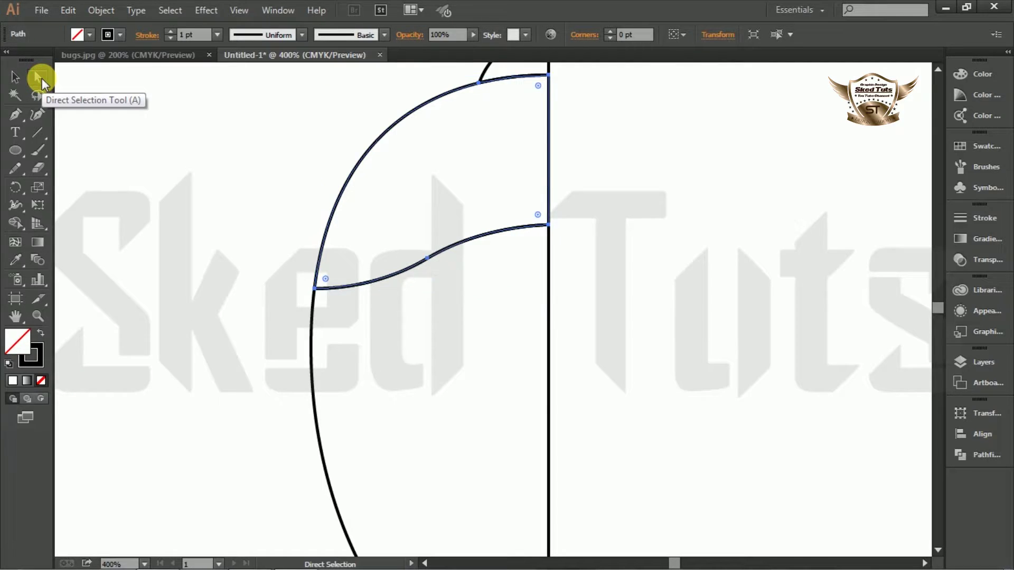
{"action": "left_click", "coordinate": [314, 289]}
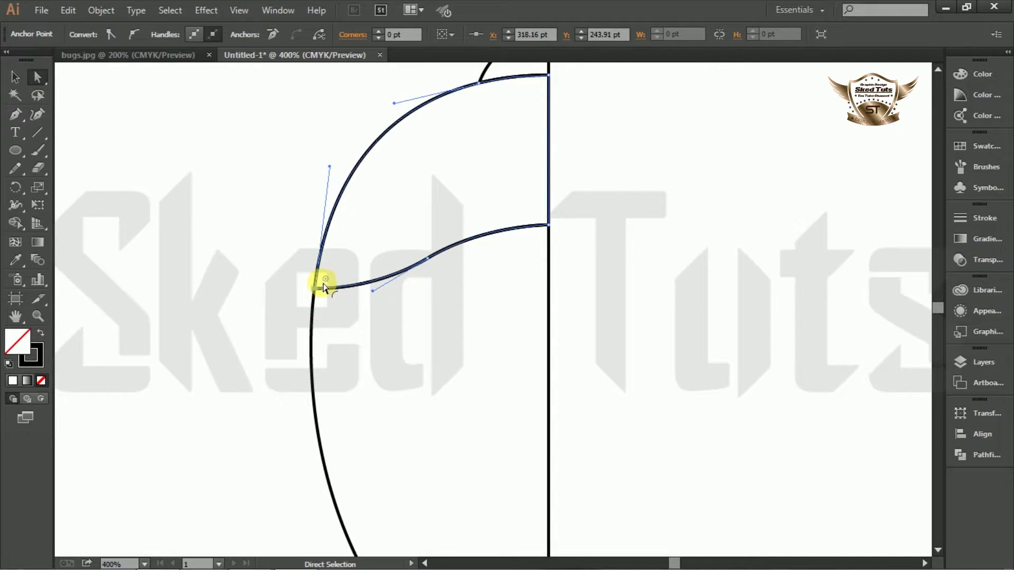
{"action": "left_click_drag", "start_coordinate": [328, 283], "coordinate": [336, 275]}
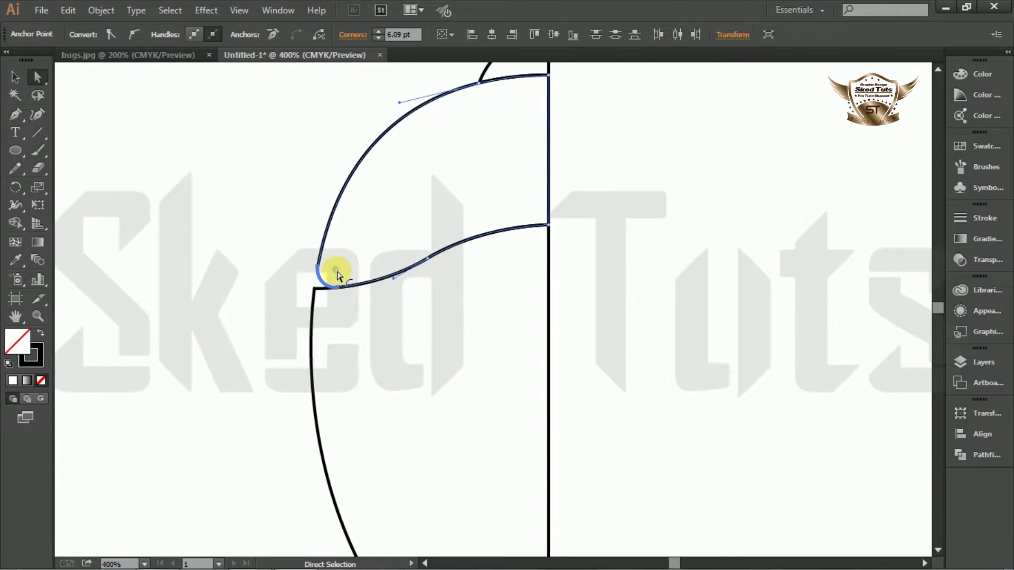
{"action": "left_click", "coordinate": [15, 77]}
{"action": "left_click", "coordinate": [125, 131]}
- Round the upper-left corner of the lower body section with its live corner control
{"action": "scroll", "coordinate": [543, 226], "scroll_direction": "down", "scroll_amount": 3}
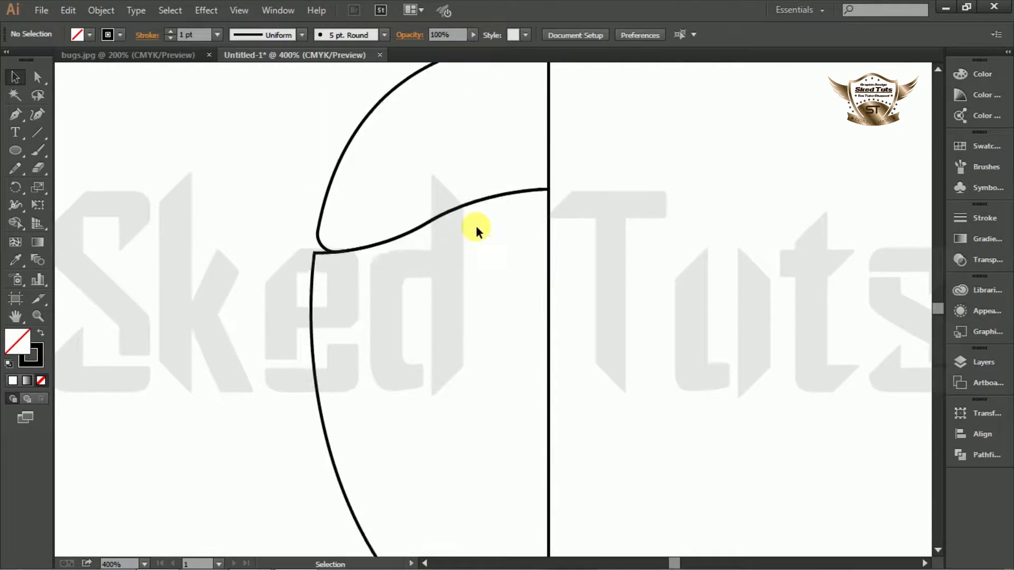
{"action": "left_click", "coordinate": [314, 180]}
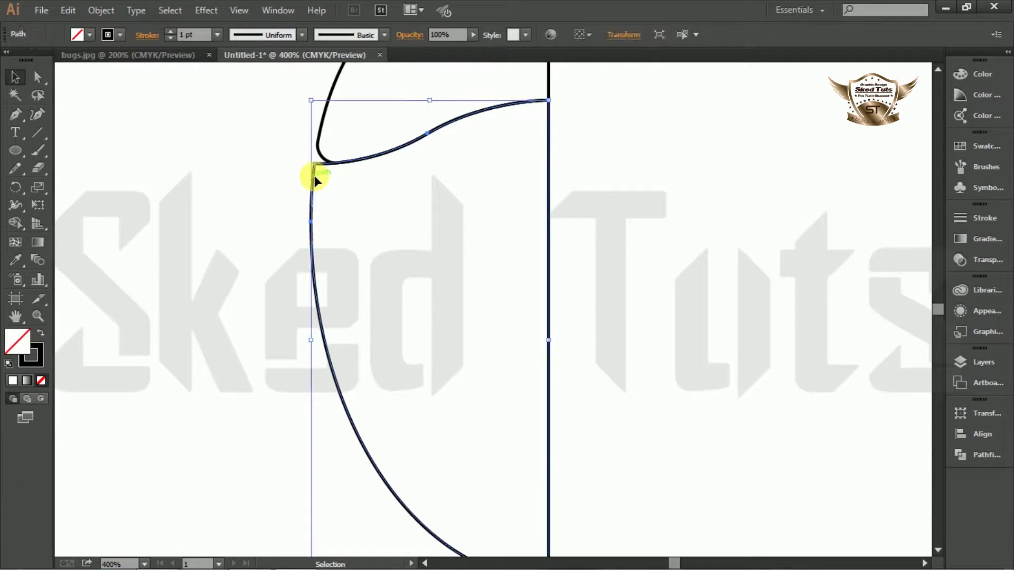
{"action": "left_click", "coordinate": [37, 77]}
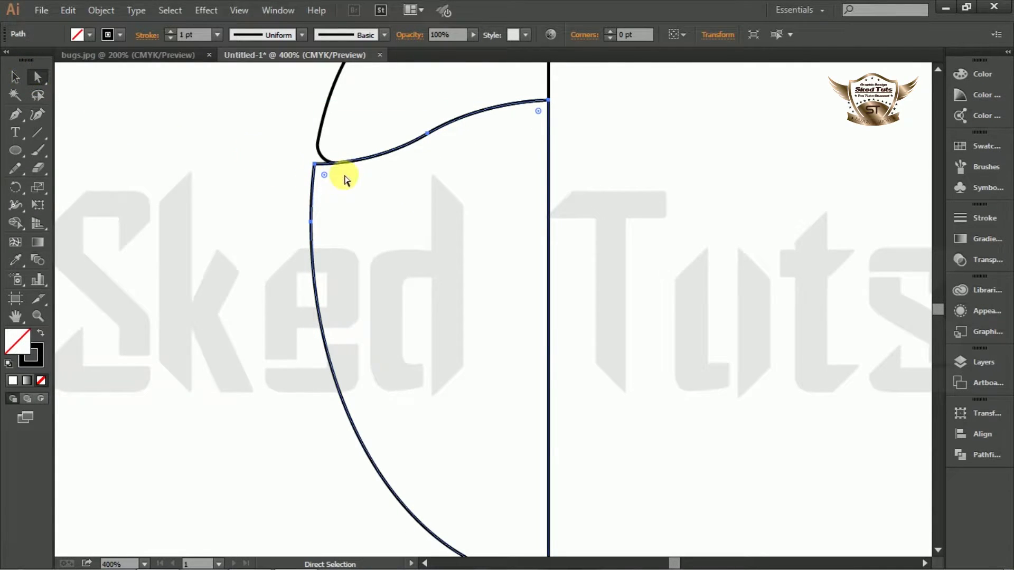
{"action": "left_click", "coordinate": [315, 165]}
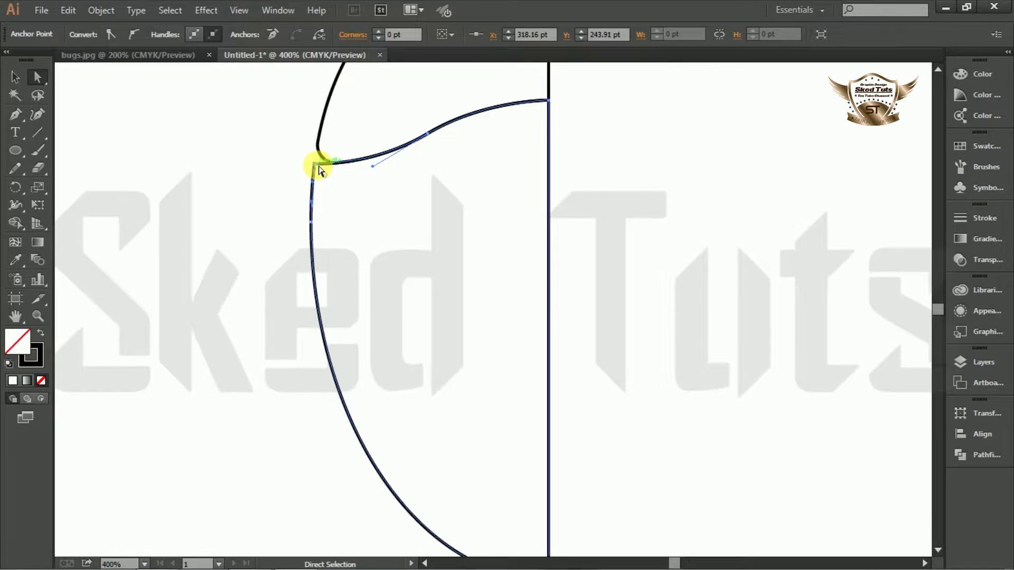
{"action": "mouse_move", "coordinate": [326, 179]}
{"action": "left_mouse_down"}
{"action": "mouse_move", "coordinate": [341, 196]}
{"action": "mouse_move", "coordinate": [324, 185]}
{"action": "left_mouse_up"}
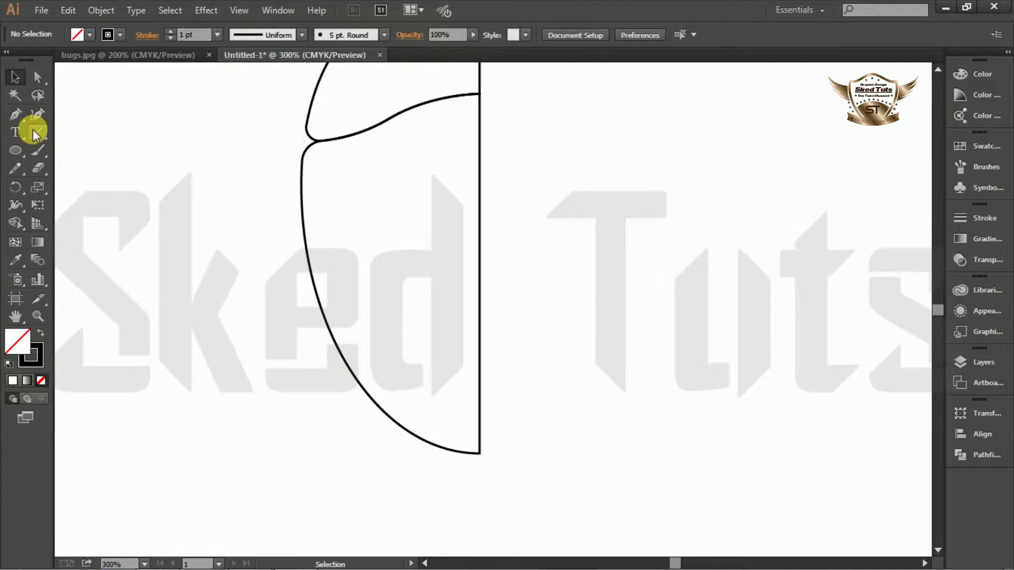
- Draw a slanted line from the lower body's top-right point to just below its bottom edge, slightly left of the straight edge
{"action": "left_click", "coordinate": [36, 131]}
{"action": "left_click_drag", "start_coordinate": [481, 95], "coordinate": [448, 506]}
{"action": "key", "text": "ctrl+minus"}
{"action": "key", "text": "ctrl+minus"}
{"action": "left_click", "coordinate": [15, 77]}
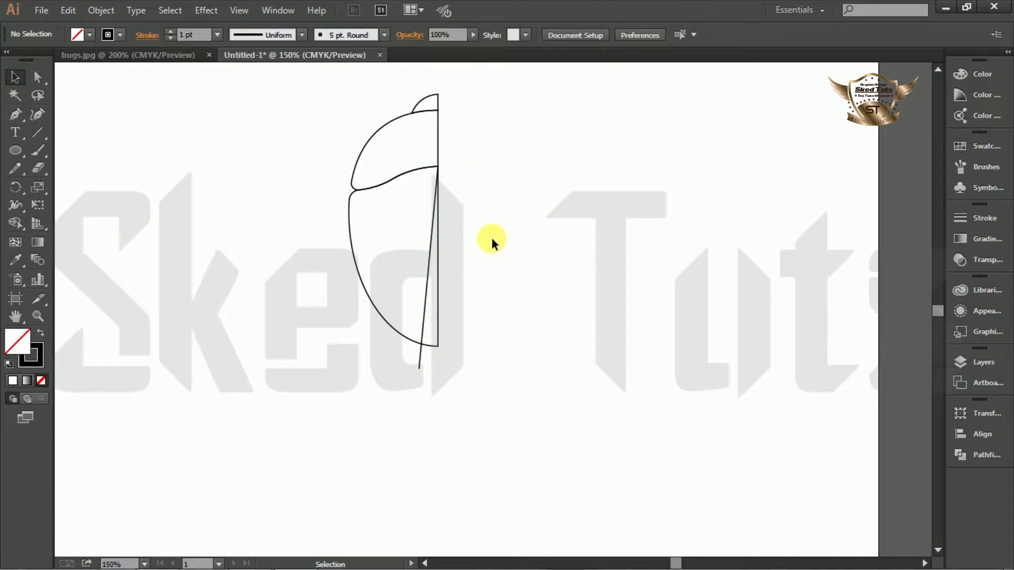
- Split the narrow wedge off the lower body along the slanted line with Shape Builder and delete the line end protruding below
{"action": "left_click_drag", "start_coordinate": [562, 218], "coordinate": [394, 375]}
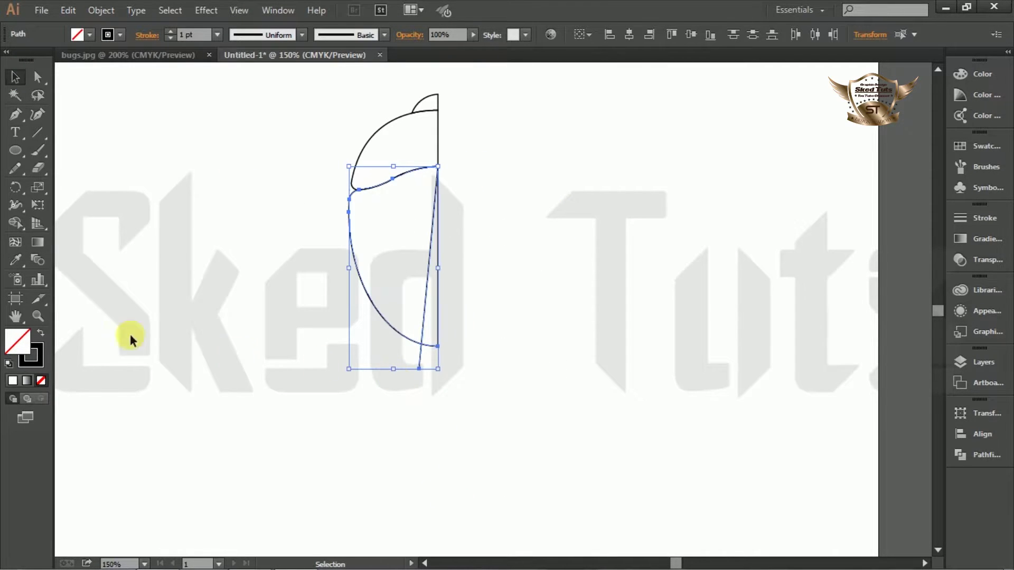
{"action": "left_click", "coordinate": [18, 221]}
{"action": "left_click", "coordinate": [432, 323]}
{"action": "left_click", "coordinate": [16, 77]}
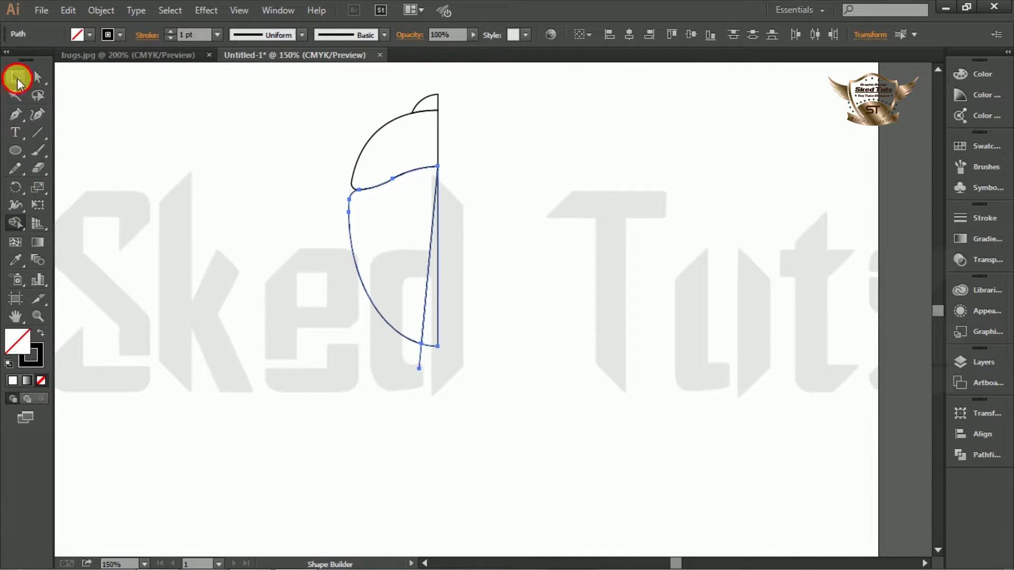
{"action": "left_click", "coordinate": [314, 397]}
{"action": "left_click_drag", "start_coordinate": [455, 362], "coordinate": [388, 379]}
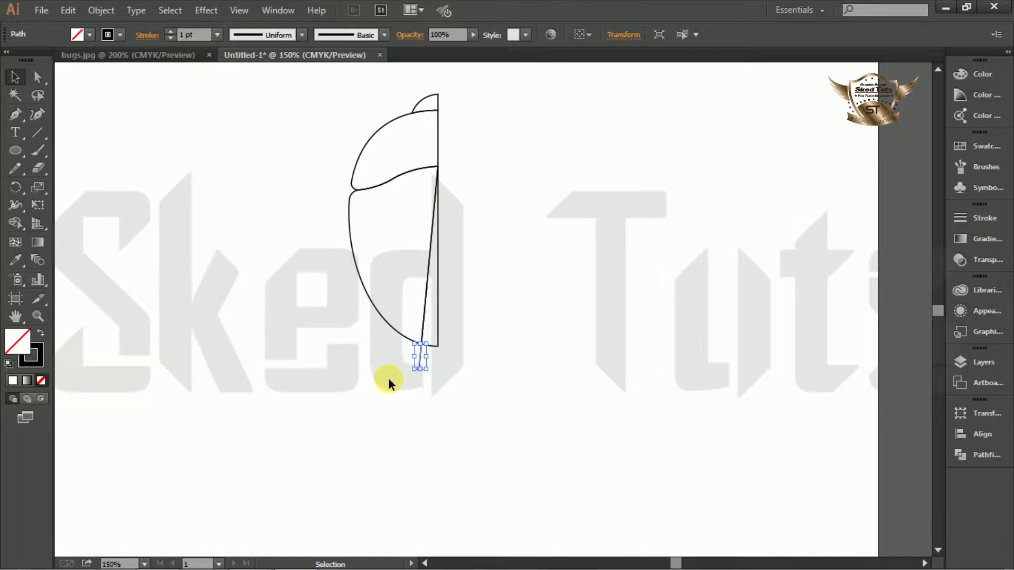
{"action": "key", "text": "Delete"}
- Nudge the narrow wedge beside the straight edge upward by six increments and deselect it
{"action": "key", "text": "ctrl+plus"}
{"action": "left_click", "coordinate": [437, 345]}
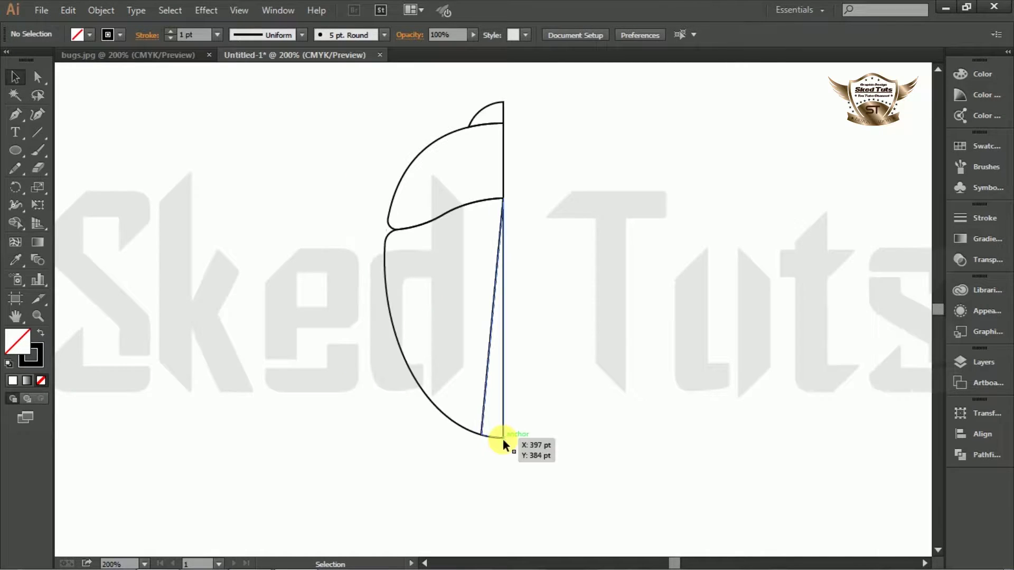
{"action": "key", "text": "Up"}
{"action": "key", "text": "Up"}
{"action": "key", "text": "Up"}
{"action": "key", "text": "Up"}
{"action": "key", "text": "Up"}
{"action": "key", "text": "Up"}
{"action": "key", "text": "Up"}
{"action": "key", "text": "Up"}
{"action": "key", "text": "Up"}
{"action": "key", "text": "Up"}
{"action": "key", "text": "Up"}
{"action": "left_click", "coordinate": [596, 370]}
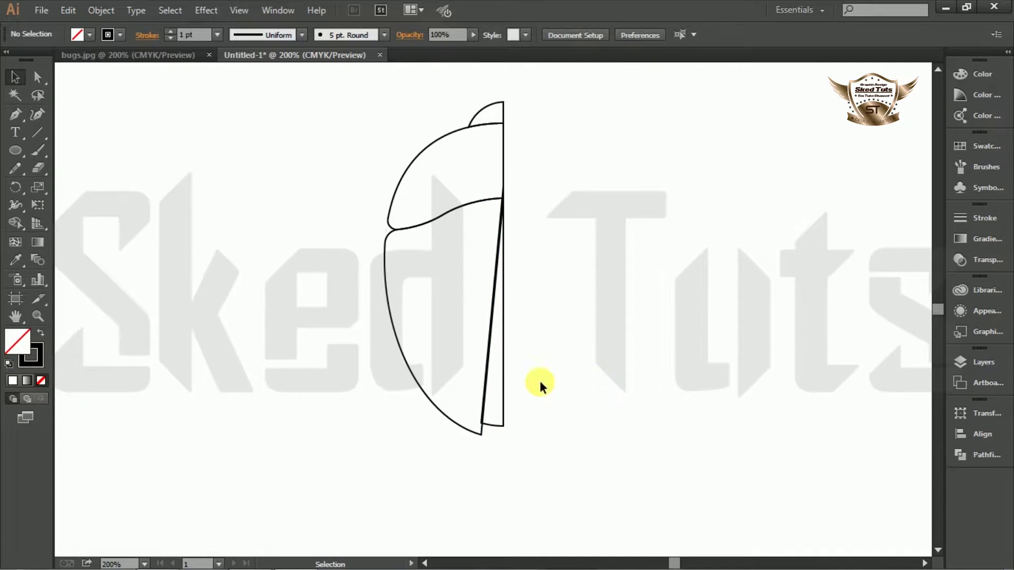
- Round the bottom corner of the lower body section to about 3.5 pt with its live corner control
{"action": "scroll", "coordinate": [557, 441], "scroll_direction": "up", "scroll_amount": 5}
{"action": "left_click", "coordinate": [455, 372]}
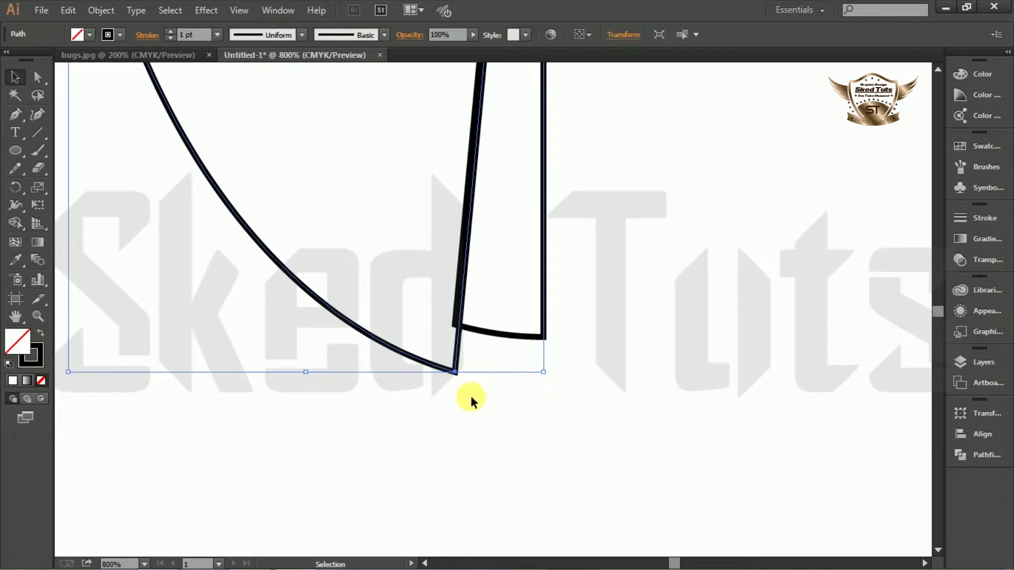
{"action": "left_click", "coordinate": [38, 78]}
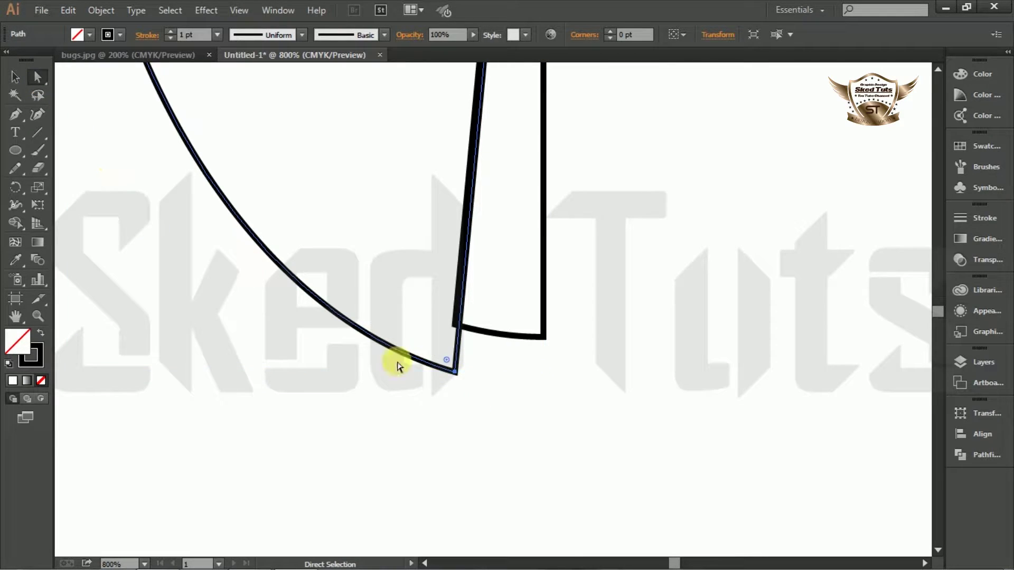
{"action": "left_click", "coordinate": [454, 372]}
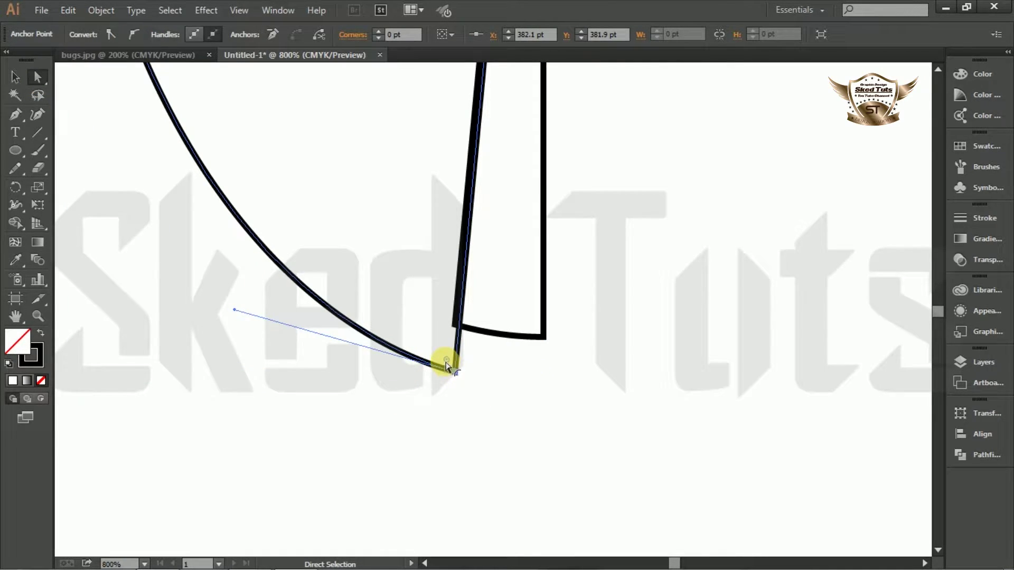
{"action": "left_click_drag", "start_coordinate": [446, 364], "coordinate": [495, 347]}
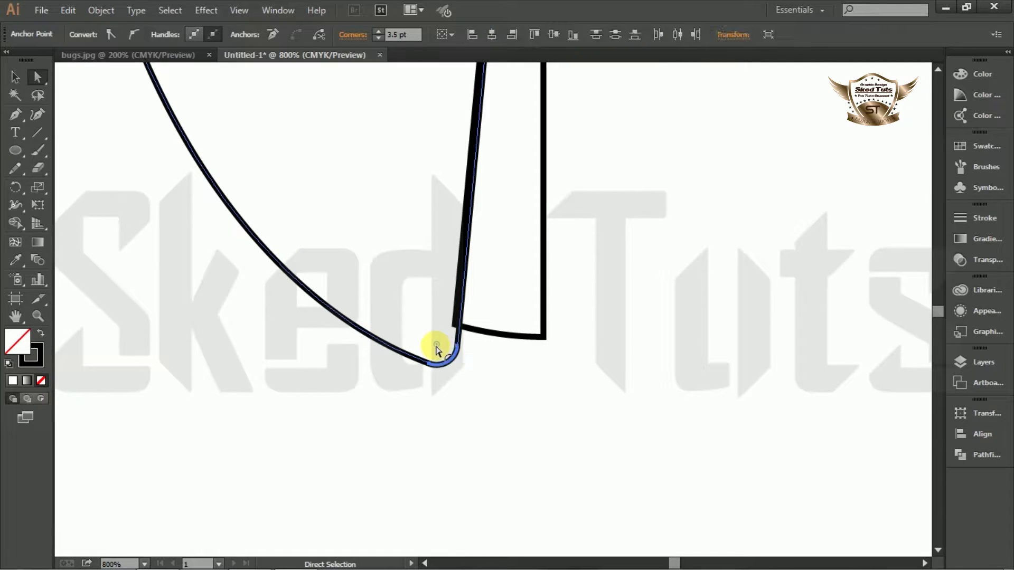
- Select the body sections with the narrow wedge and isolate the part of the wedge outside the lower body with Shape Builder
{"action": "left_click", "coordinate": [14, 80]}
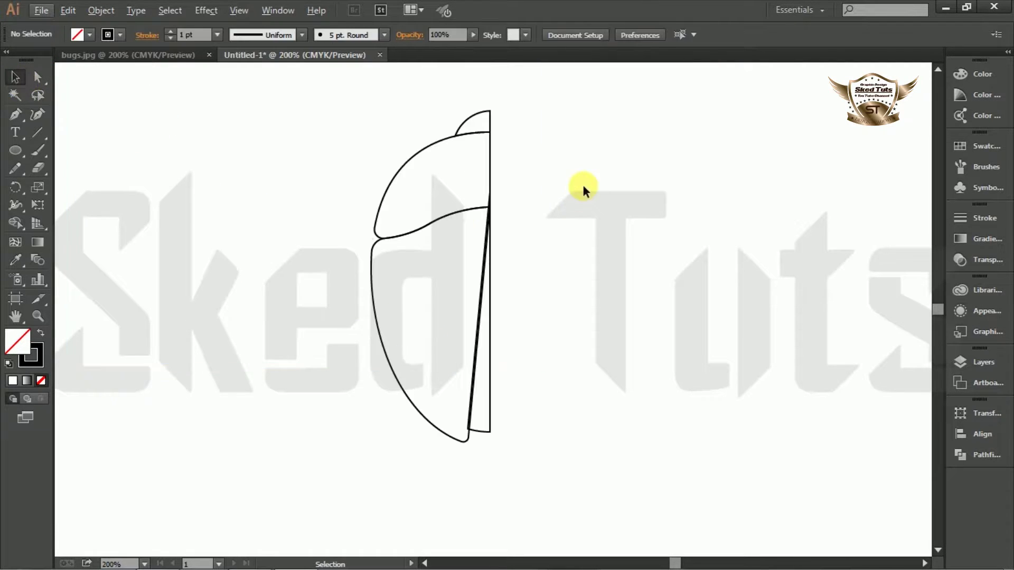
{"action": "mouse_move", "coordinate": [585, 177]}
{"action": "left_mouse_down"}
{"action": "mouse_move", "coordinate": [330, 458]}
{"action": "mouse_move", "coordinate": [273, 477]}
{"action": "left_mouse_up"}
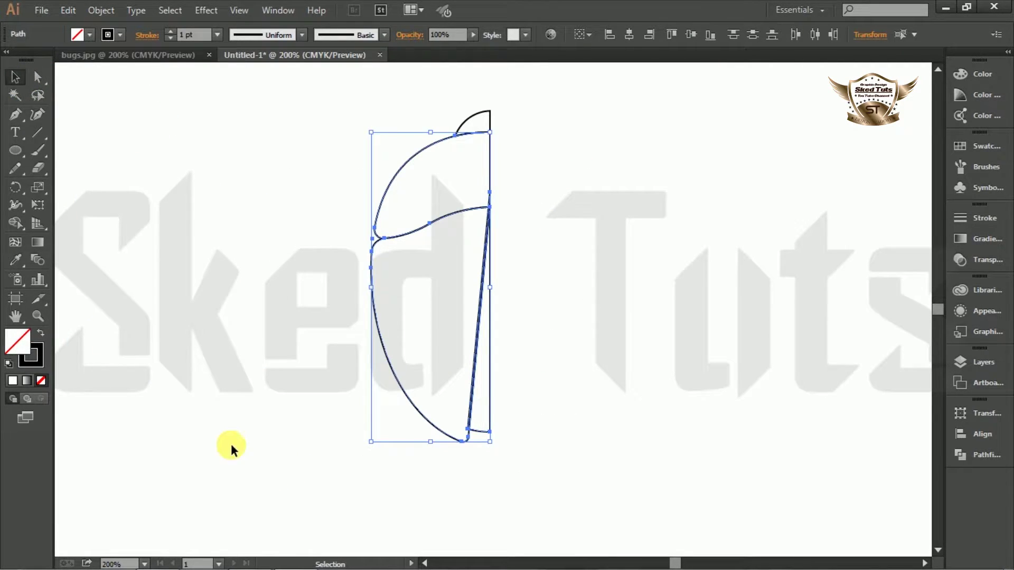
{"action": "left_click", "coordinate": [16, 224]}
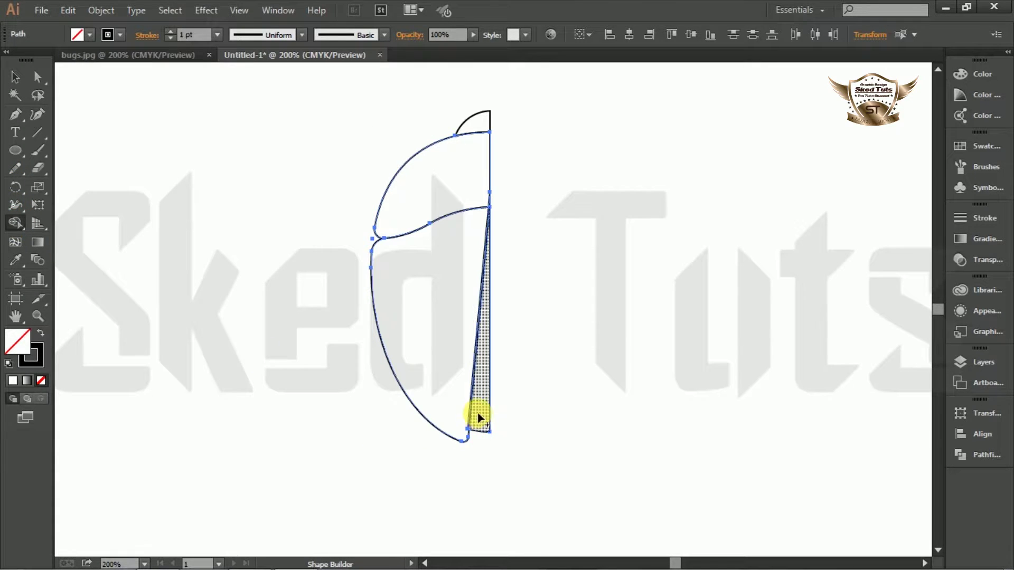
{"action": "left_click", "coordinate": [480, 408]}
- Delete the leftover sliver path along the slanted edge between the lower body and the wedge
{"action": "left_click", "coordinate": [17, 79]}
{"action": "left_click", "coordinate": [676, 285]}
{"action": "scroll", "coordinate": [483, 443], "scroll_direction": "up", "scroll_amount": 5}
{"action": "left_click", "coordinate": [403, 336]}
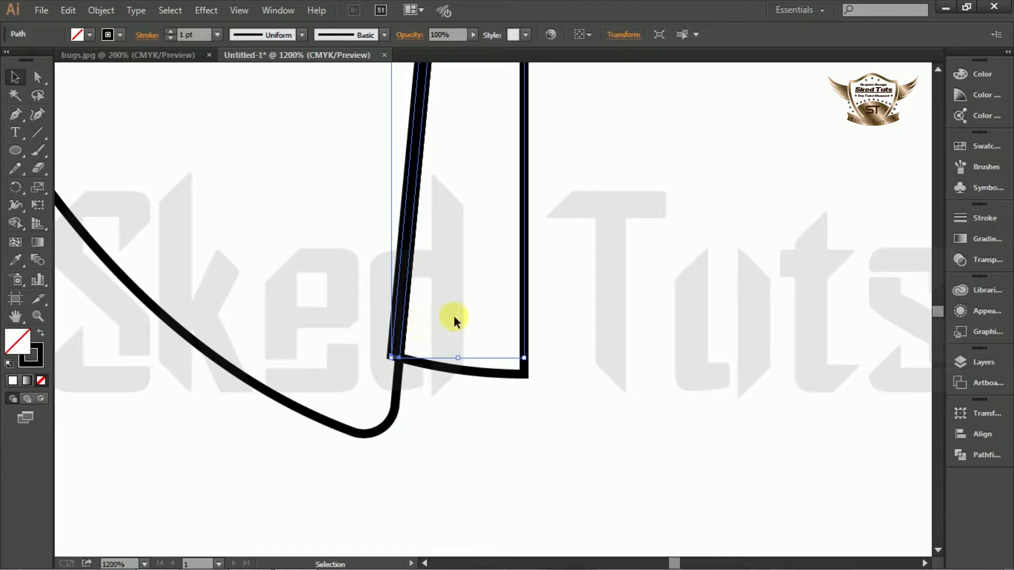
{"action": "left_click", "coordinate": [474, 311]}
{"action": "scroll", "coordinate": [516, 373], "scroll_direction": "up", "scroll_amount": 3}
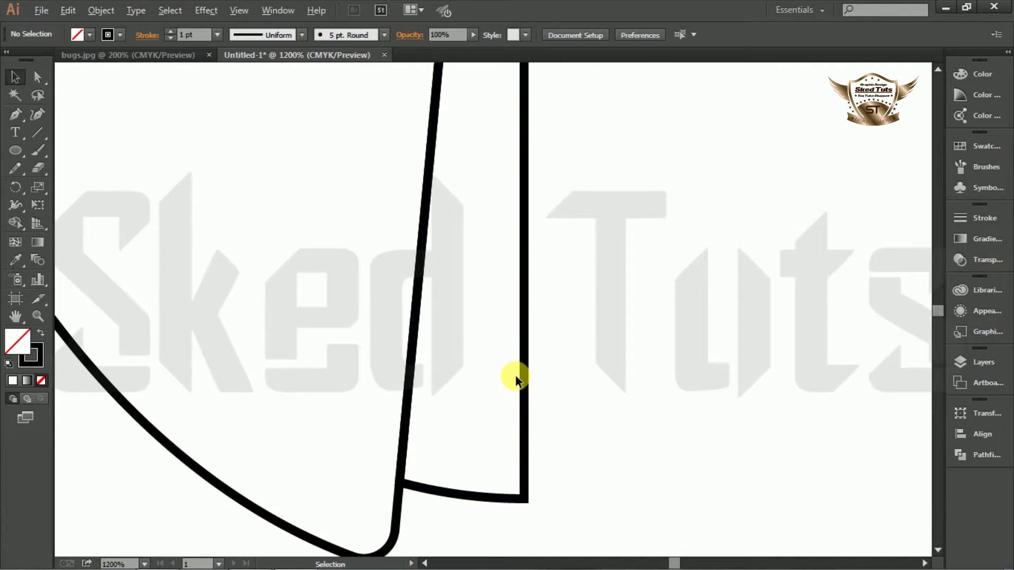
- Draw a closed curved antenna about 47 pt long with the Pen tool, rising from the upper body beside the head to a pointed tip
{"action": "scroll", "coordinate": [516, 377], "scroll_direction": "down", "scroll_amount": 2}
{"action": "left_click", "coordinate": [16, 116]}
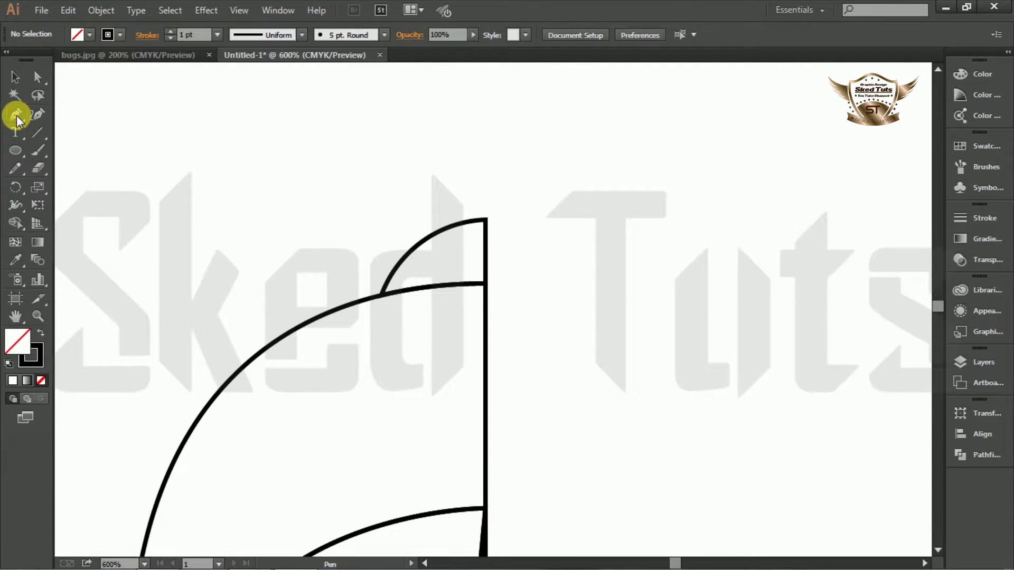
{"action": "left_click", "coordinate": [360, 303]}
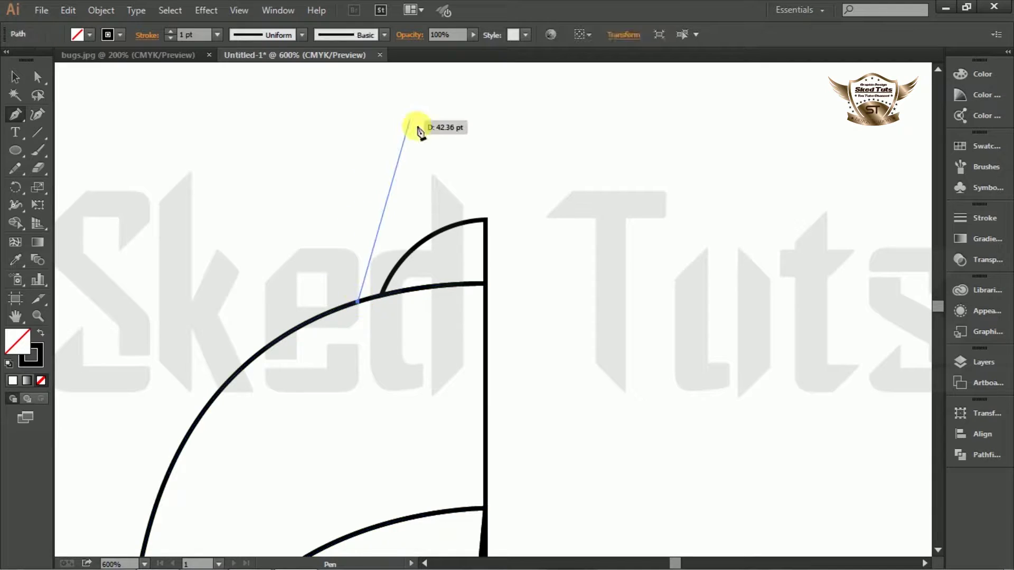
{"action": "scroll", "coordinate": [426, 200], "scroll_direction": "down", "scroll_amount": 1}
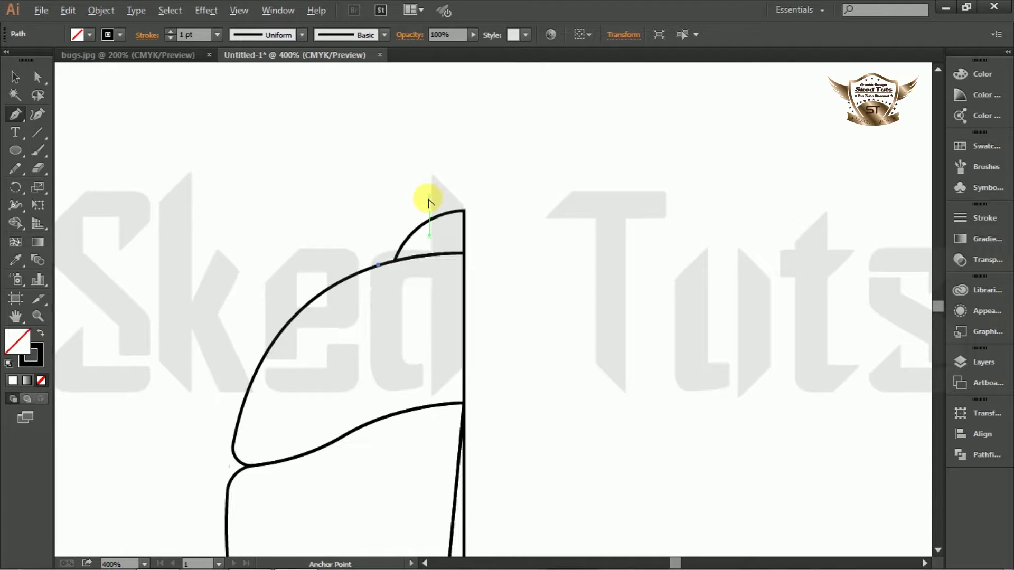
{"action": "left_click_drag", "start_coordinate": [422, 131], "coordinate": [491, 84]}
{"action": "left_click", "coordinate": [423, 132]}
{"action": "left_click_drag", "start_coordinate": [354, 274], "coordinate": [368, 383]}
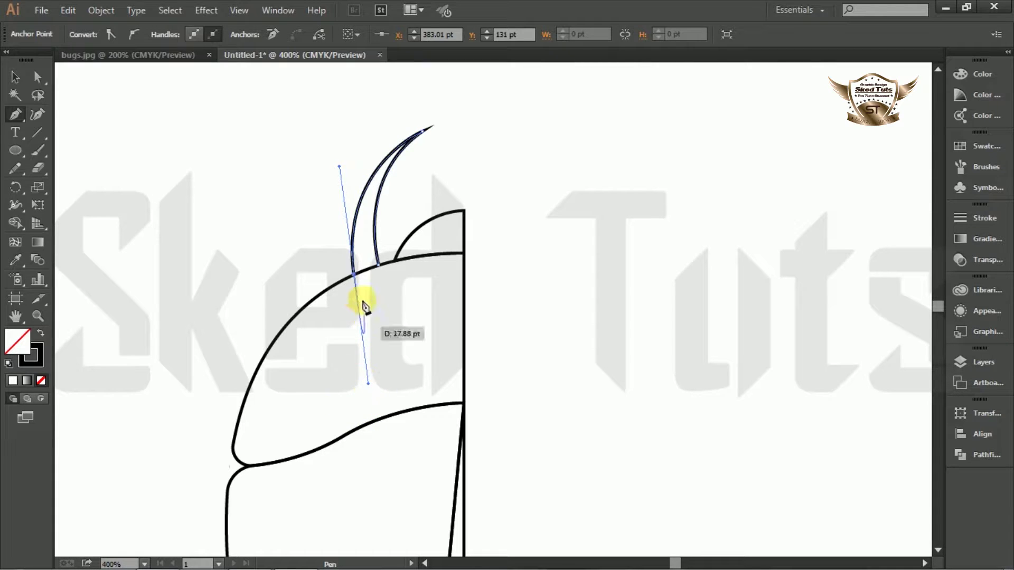
{"action": "left_click", "coordinate": [354, 274]}
{"action": "left_click", "coordinate": [371, 290]}
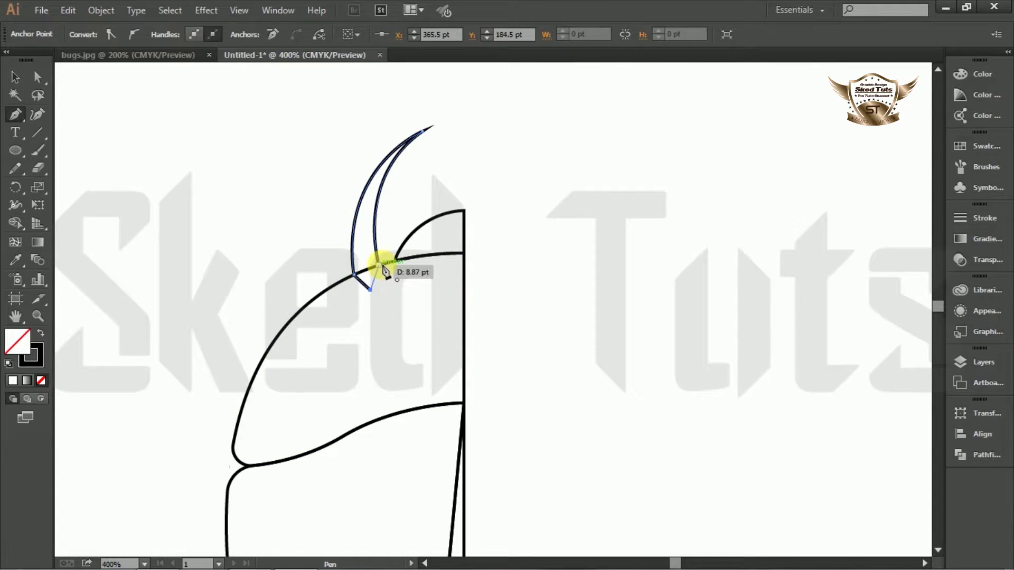
{"action": "left_click", "coordinate": [379, 265]}
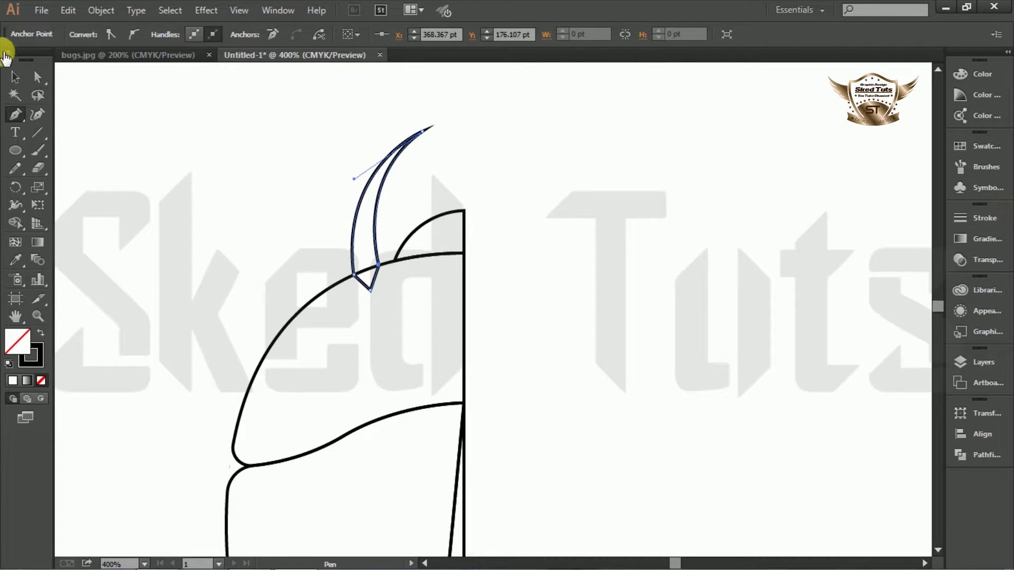
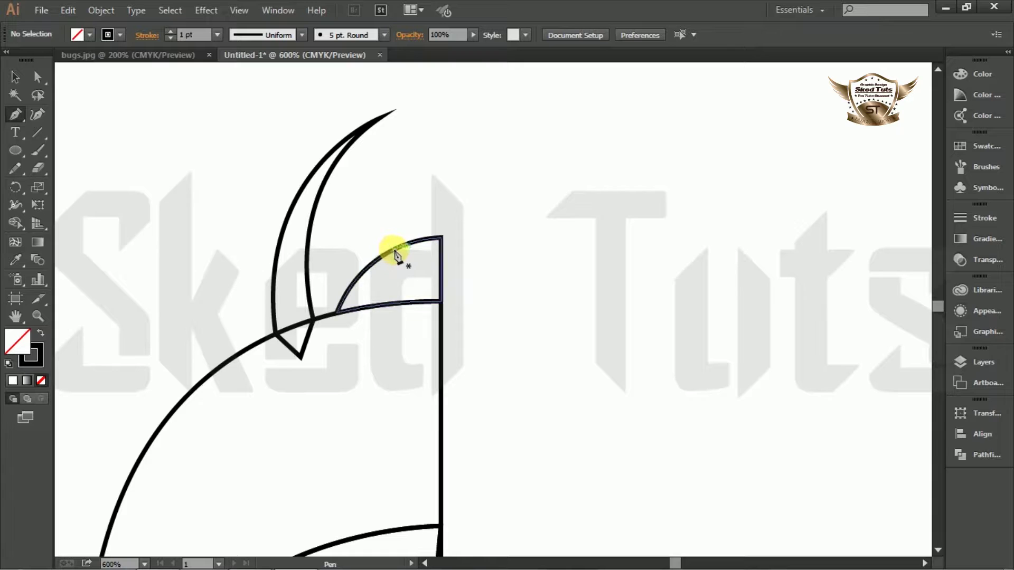
- Draw a small closed curved horn about 20 pt tall with the Pen tool, rising from the head's curved edge to a pointed tip
{"action": "left_click", "coordinate": [395, 250]}
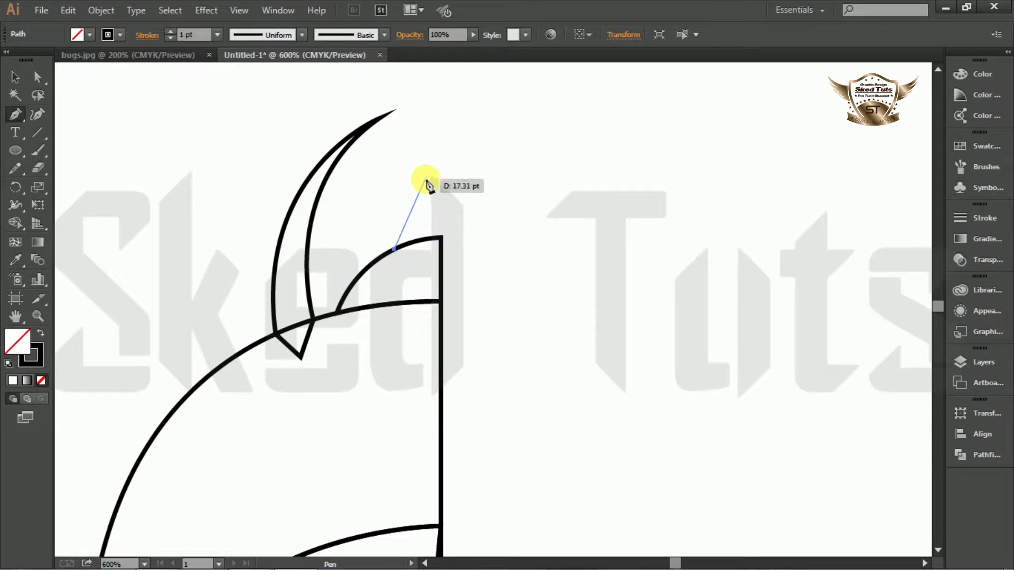
{"action": "left_click_drag", "start_coordinate": [467, 135], "coordinate": [468, 126]}
{"action": "left_click", "coordinate": [426, 170]}
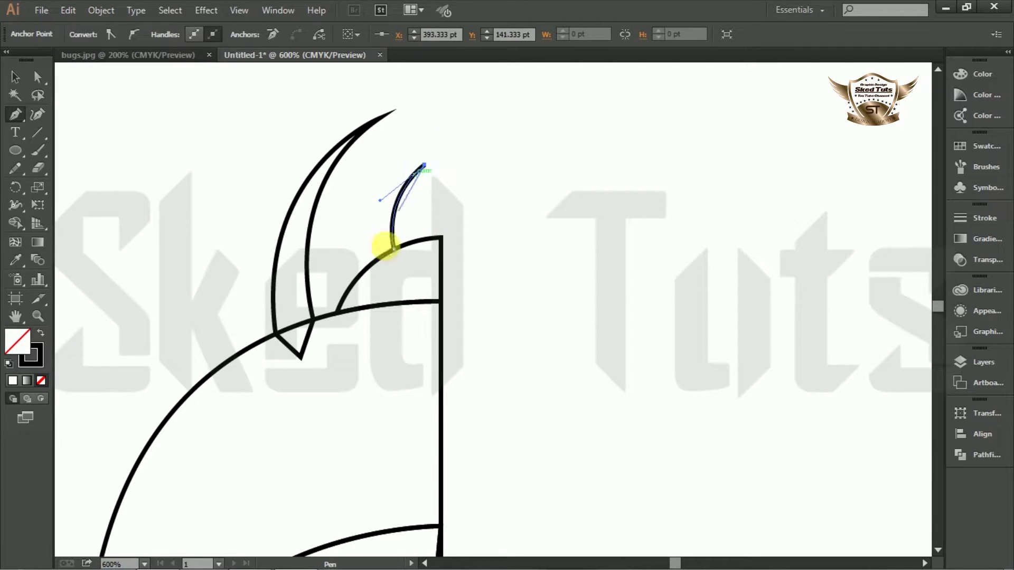
{"action": "left_click_drag", "start_coordinate": [383, 255], "coordinate": [382, 305]}
{"action": "left_click_drag", "start_coordinate": [382, 343], "coordinate": [393, 316]}
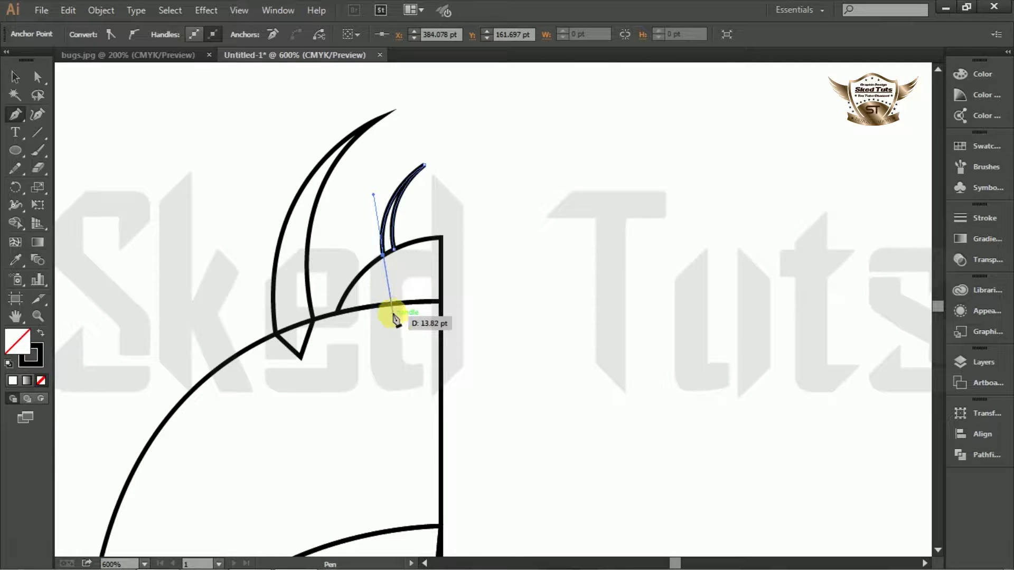
{"action": "left_click", "coordinate": [392, 268]}
{"action": "left_click", "coordinate": [394, 249]}
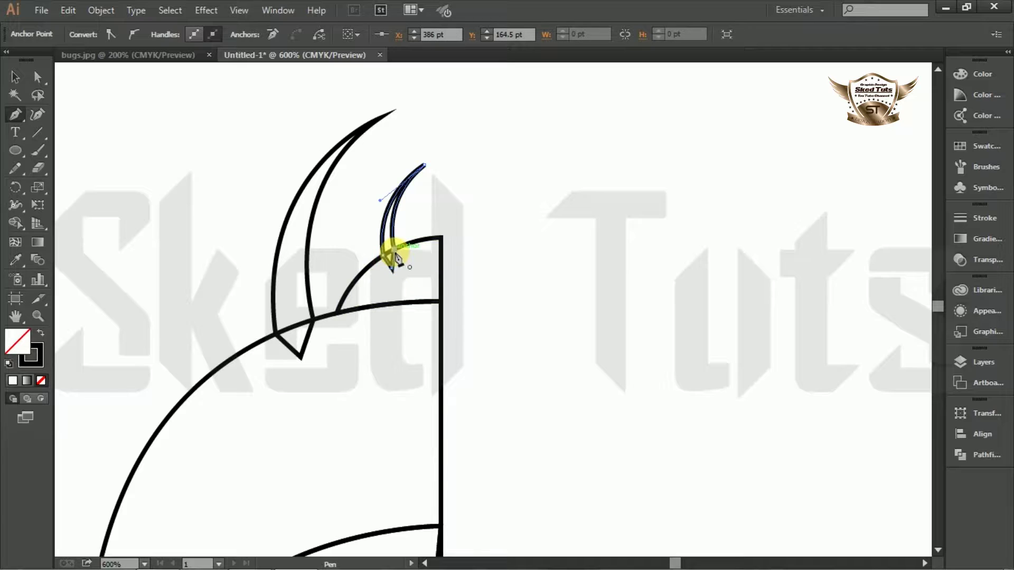
{"action": "left_click", "coordinate": [16, 77]}
{"action": "key", "text": "ctrl+shift+a"}
- Draw a circle about 7.7 pt in diameter centred on the head's curved edge, between the horn and the antenna
{"action": "key", "text": "ctrl+plus"}
{"action": "left_click", "coordinate": [15, 151]}
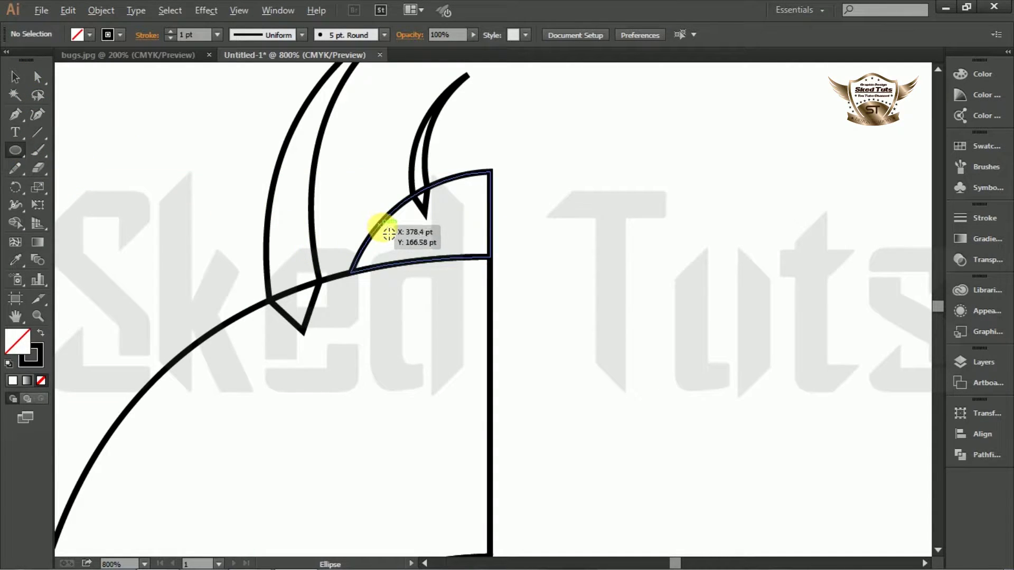
{"action": "left_click_drag", "start_coordinate": [380, 222], "coordinate": [400, 245]}
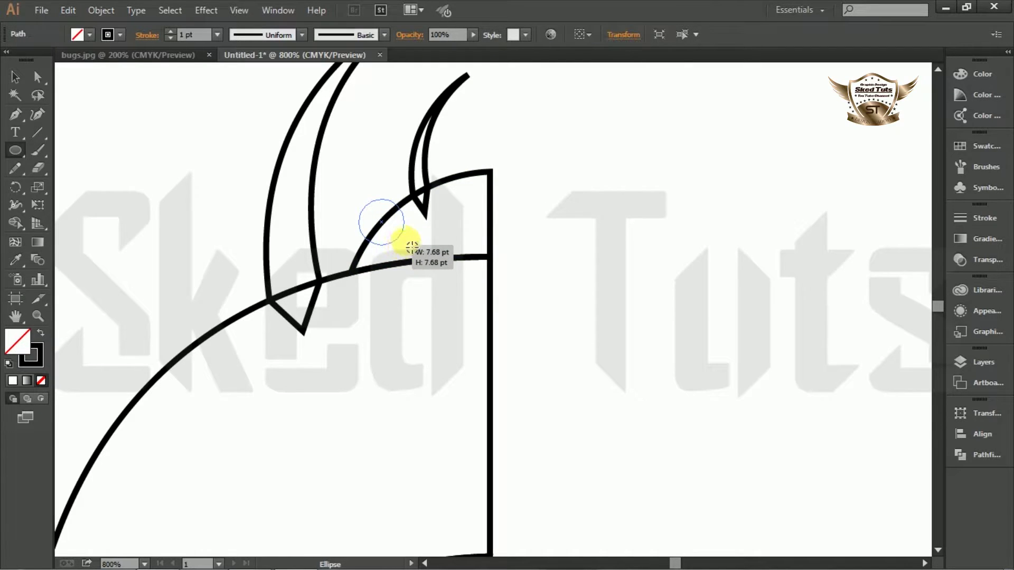
{"action": "left_click", "coordinate": [16, 77]}
{"action": "left_click", "coordinate": [577, 248]}
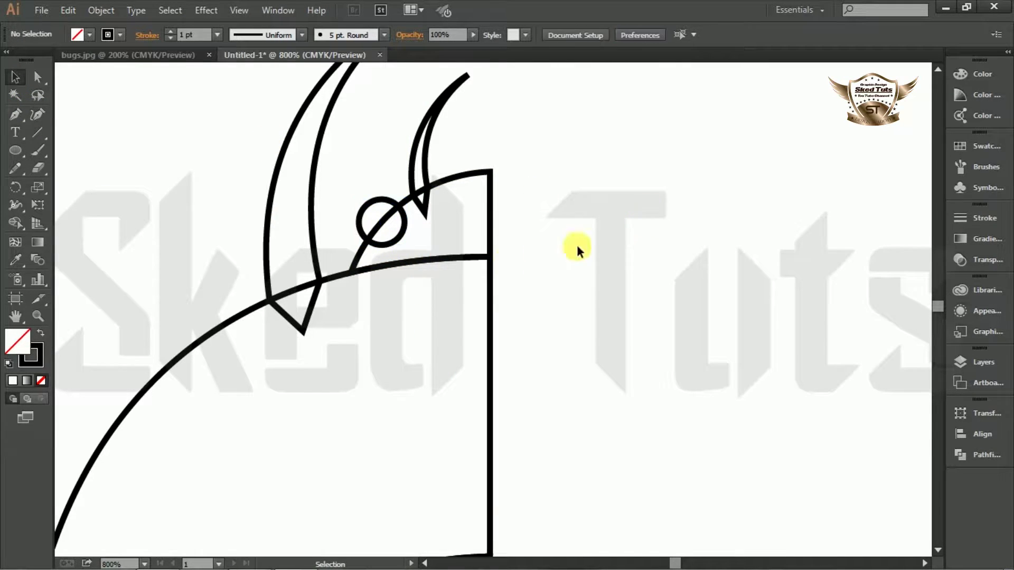
- Split the circle and head with Shape Builder and delete the part of the circle that lies inside the head
{"action": "left_click_drag", "start_coordinate": [395, 178], "coordinate": [375, 232]}
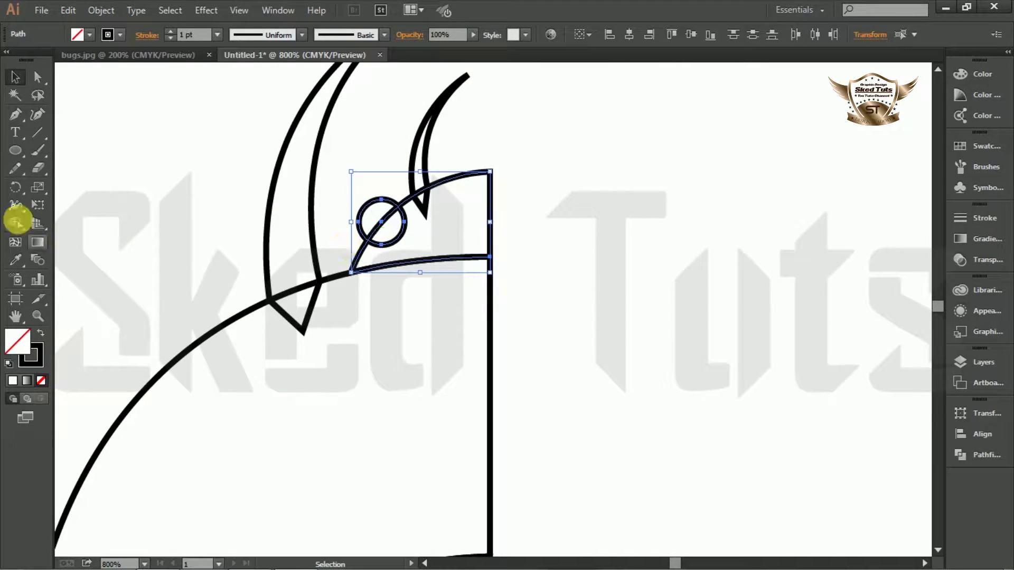
{"action": "left_click", "coordinate": [15, 223]}
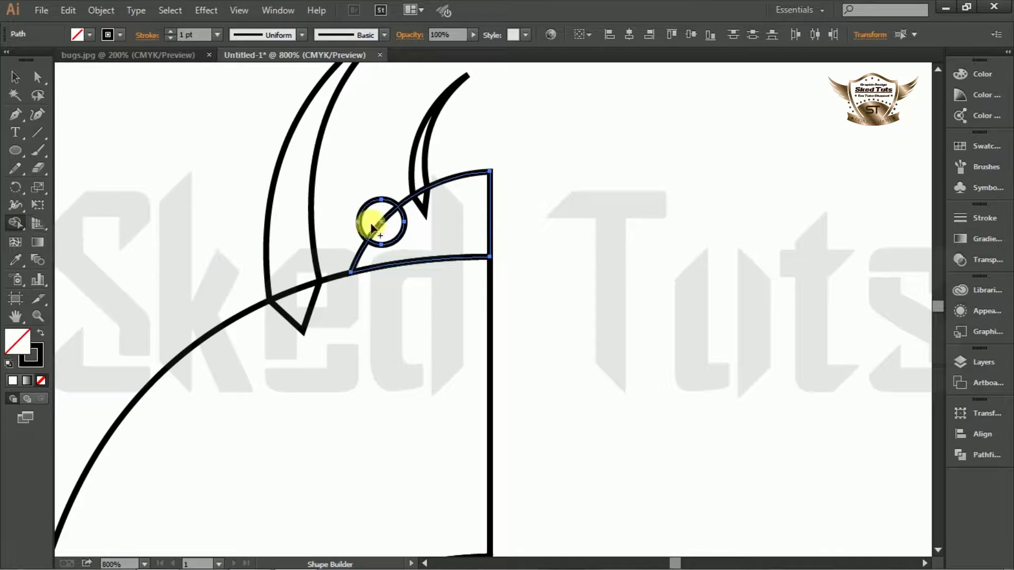
{"action": "left_click", "coordinate": [380, 219]}
{"action": "left_click", "coordinate": [16, 77]}
{"action": "left_click", "coordinate": [713, 208]}
{"action": "left_click", "coordinate": [404, 235]}
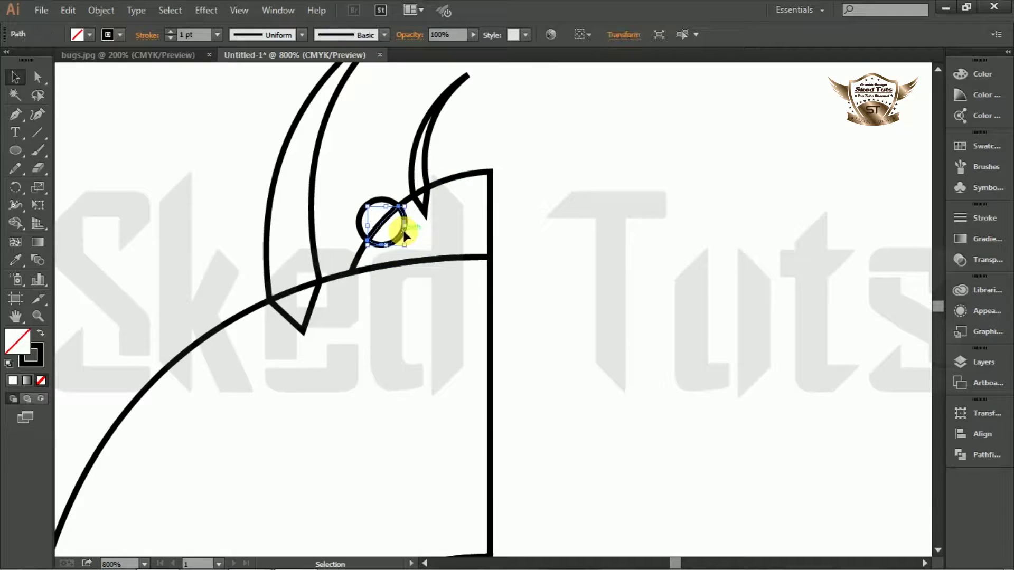
{"action": "key", "text": "Delete"}
- Start a leg outline with the Pen tool: about 45 pt outward from the upper body, 84 pt up to a tip, and 81 pt back down
{"action": "scroll", "coordinate": [552, 214], "scroll_direction": "down", "scroll_amount": 4}
{"action": "left_click", "coordinate": [14, 116]}
{"action": "key", "text": "ctrl+plus"}
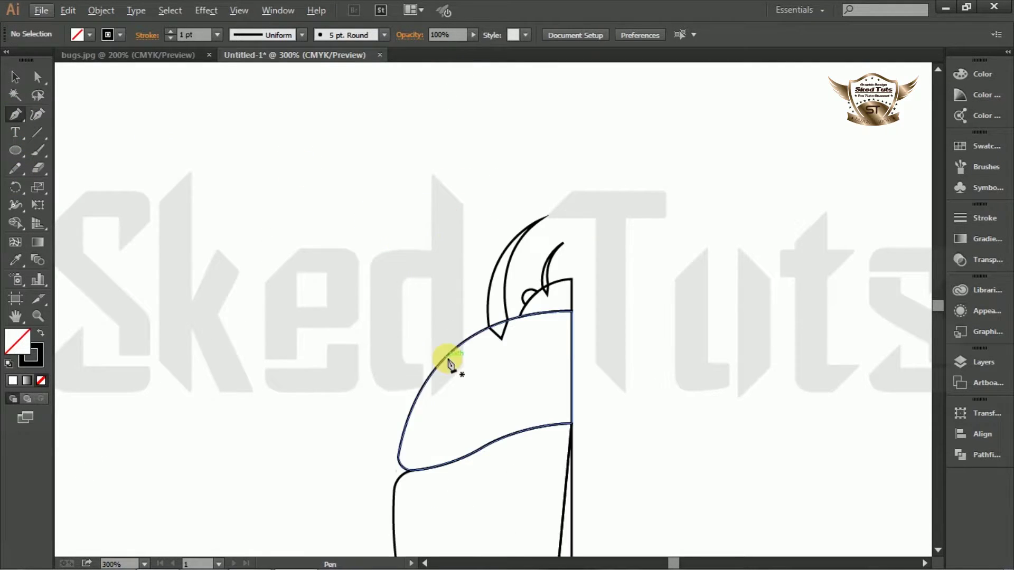
{"action": "left_click", "coordinate": [444, 359]}
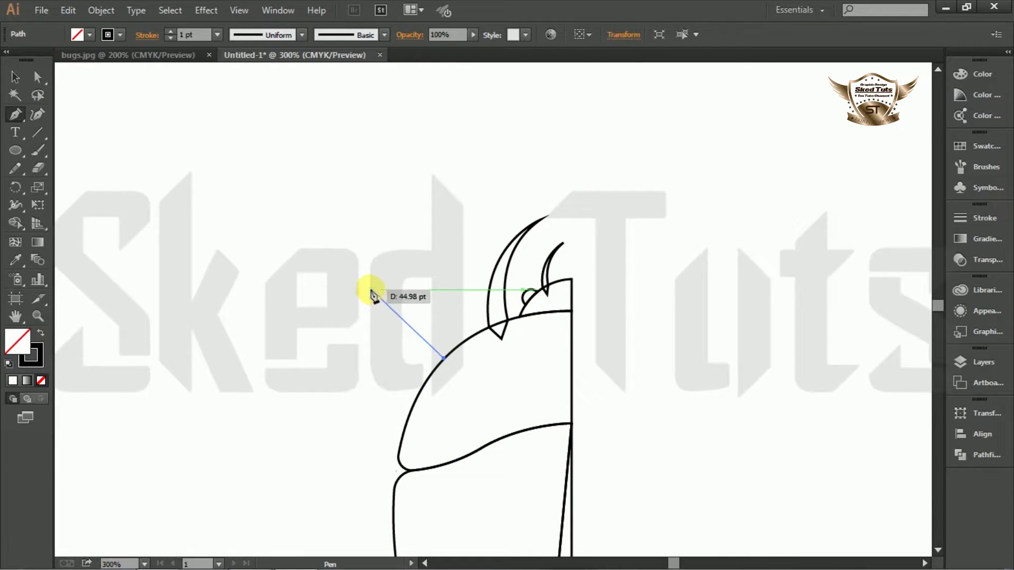
{"action": "left_click", "coordinate": [369, 291]}
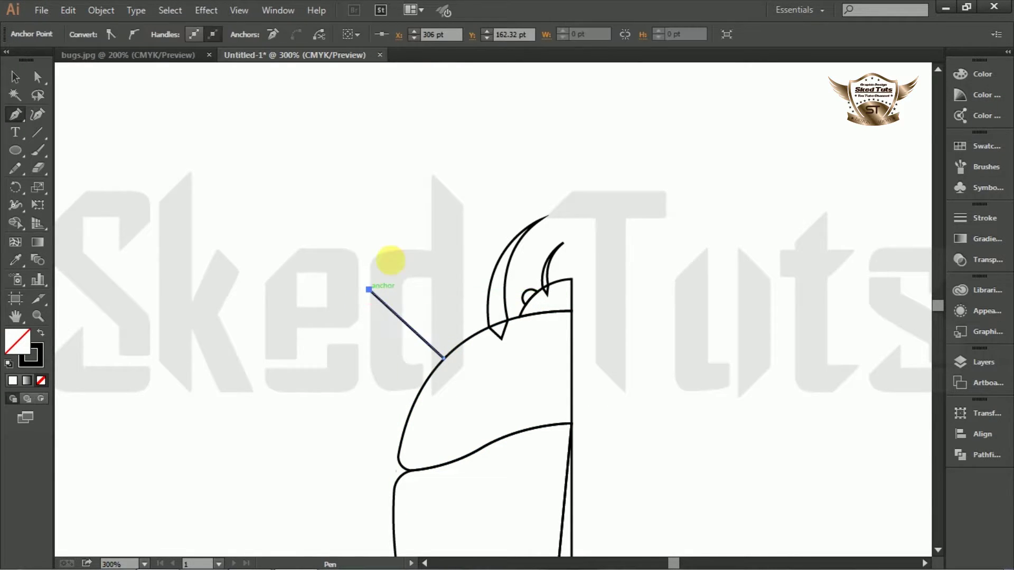
{"action": "left_click", "coordinate": [449, 119]}
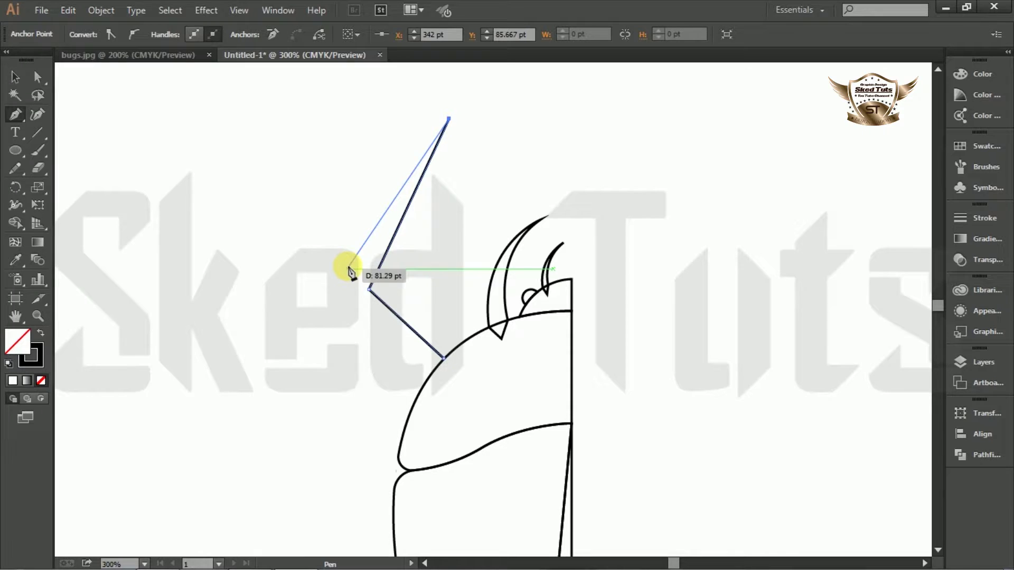
{"action": "left_click", "coordinate": [347, 269]}
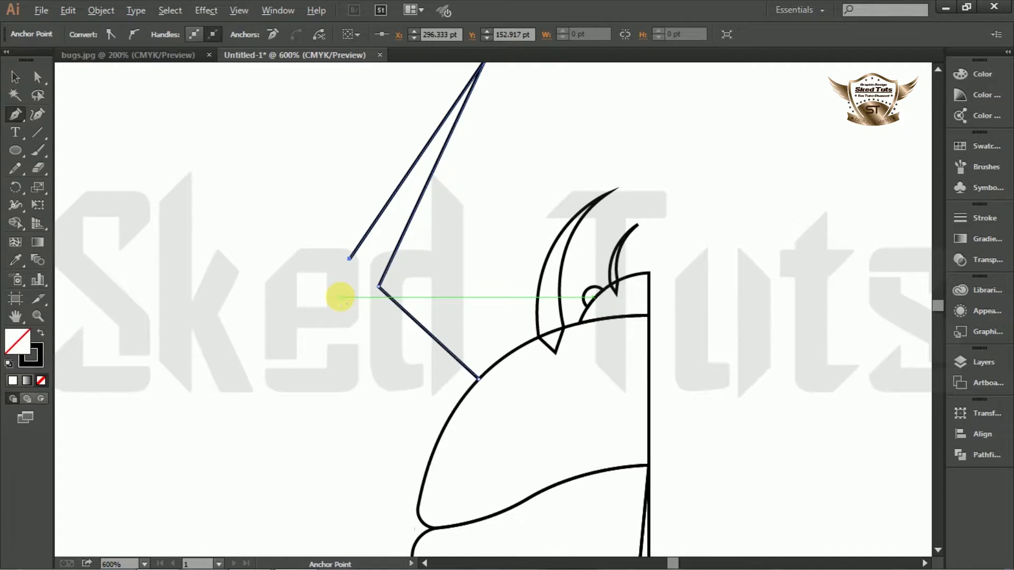
- Curve the leg outline about 14 pt around the outer knee, run it about 54 pt to the body edge, and close it inside the body
{"action": "scroll", "coordinate": [341, 300], "scroll_direction": "up", "scroll_amount": 2}
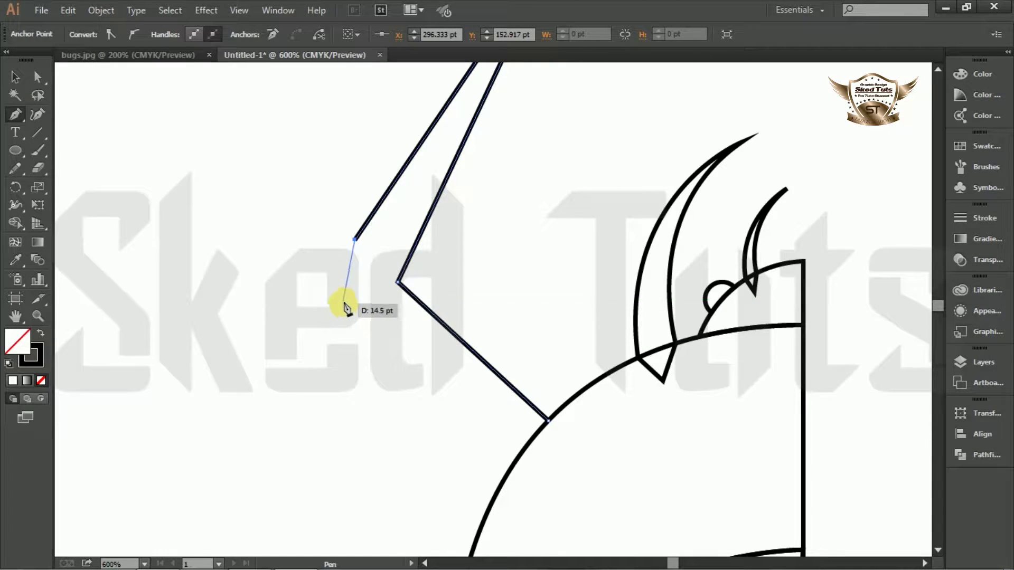
{"action": "left_click_drag", "start_coordinate": [343, 299], "coordinate": [342, 324]}
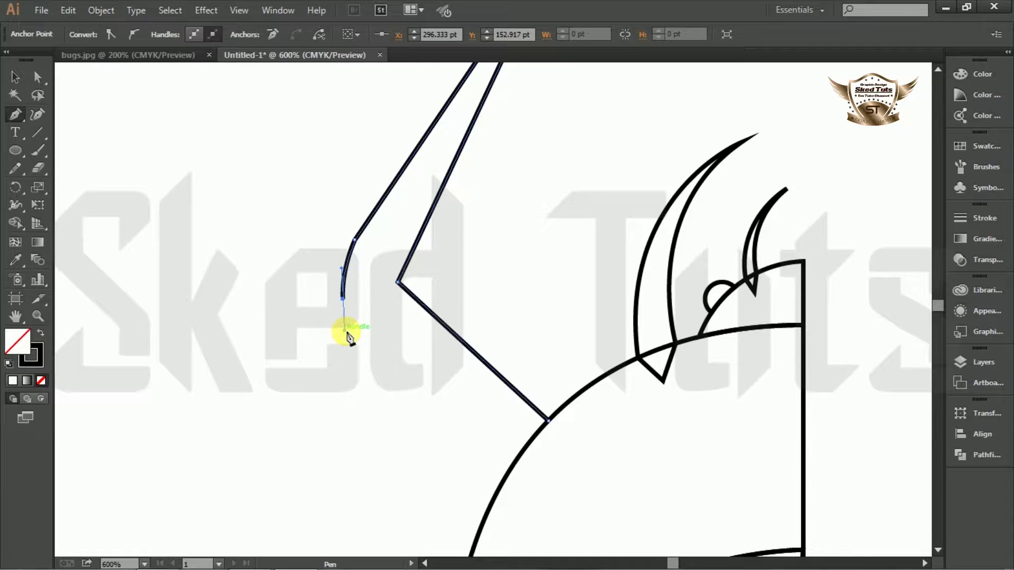
{"action": "left_click", "coordinate": [344, 300]}
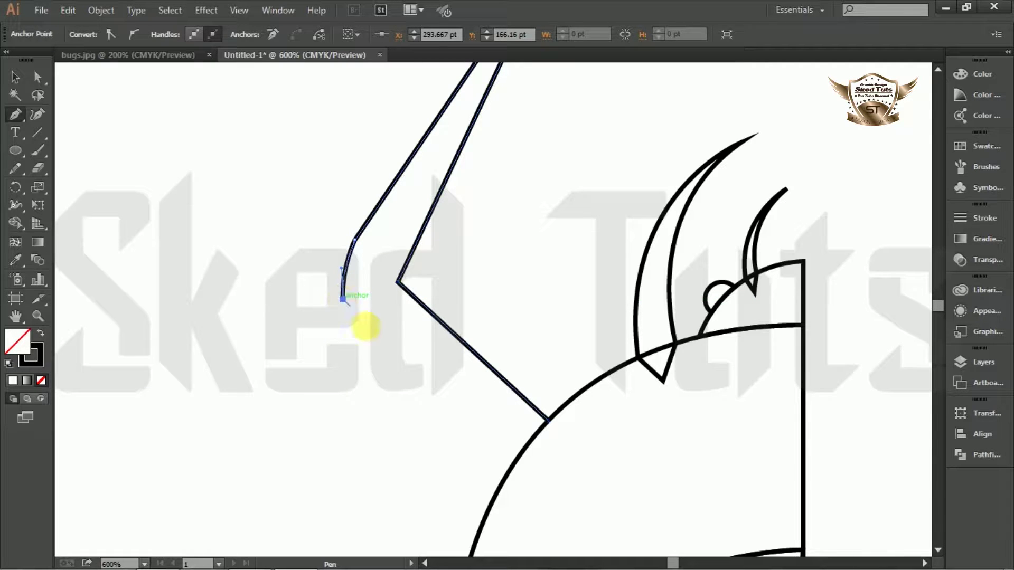
{"action": "left_click", "coordinate": [507, 472]}
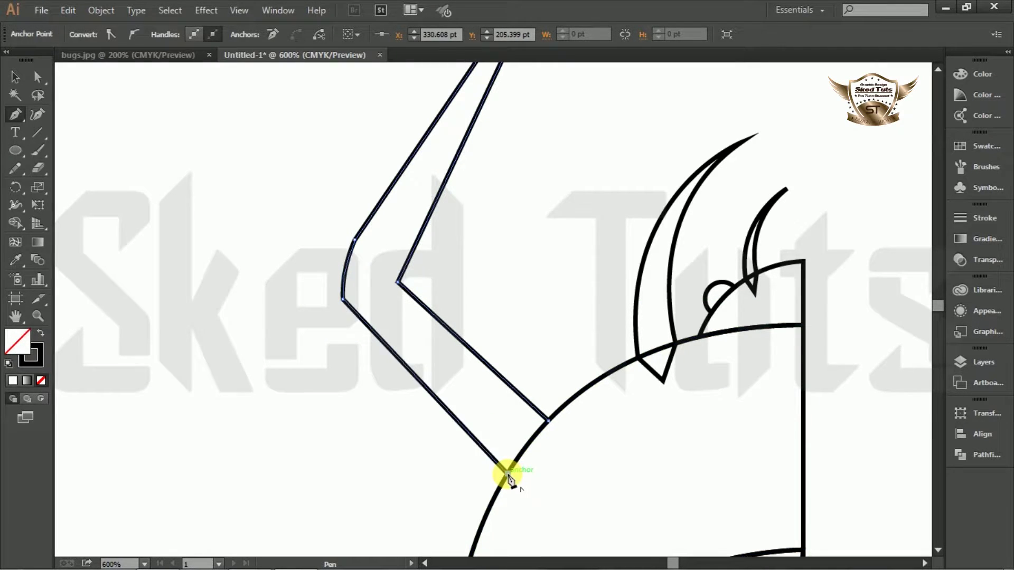
{"action": "left_click", "coordinate": [554, 474]}
{"action": "left_click", "coordinate": [549, 421]}
{"action": "left_click", "coordinate": [15, 77]}
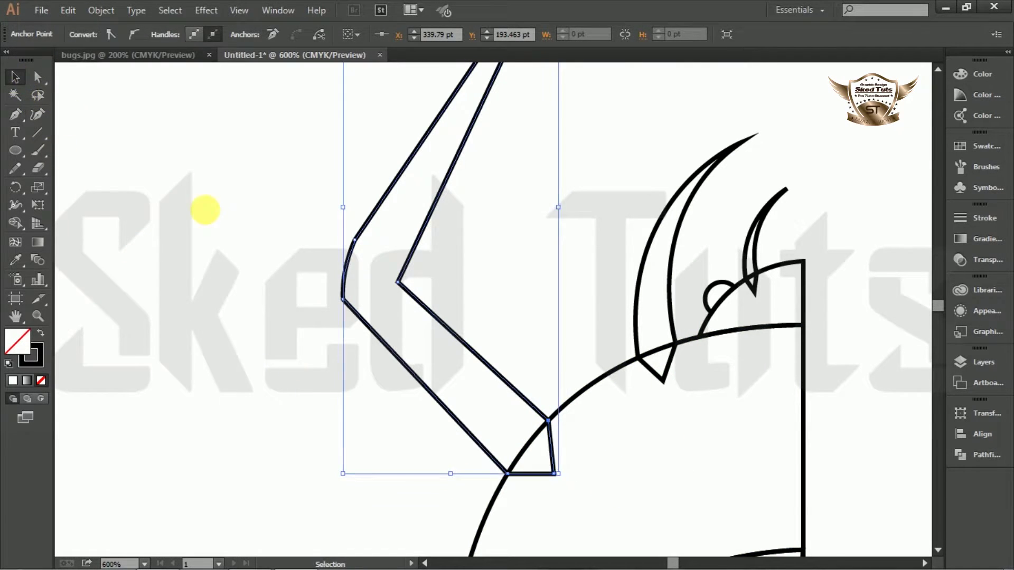
{"action": "left_click", "coordinate": [205, 211]}
- Round the lower corner of the leg's outer knee to about 6.5 pt with its live corner control
{"action": "scroll", "coordinate": [321, 287], "scroll_direction": "up", "scroll_amount": 2}
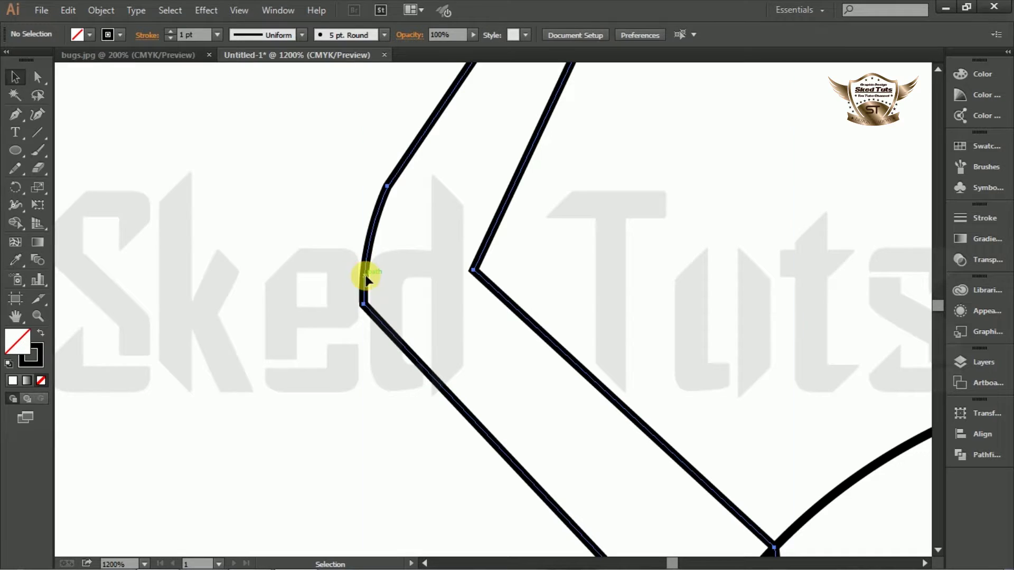
{"action": "left_click", "coordinate": [365, 278]}
{"action": "scroll", "coordinate": [382, 353], "scroll_direction": "up", "scroll_amount": 1}
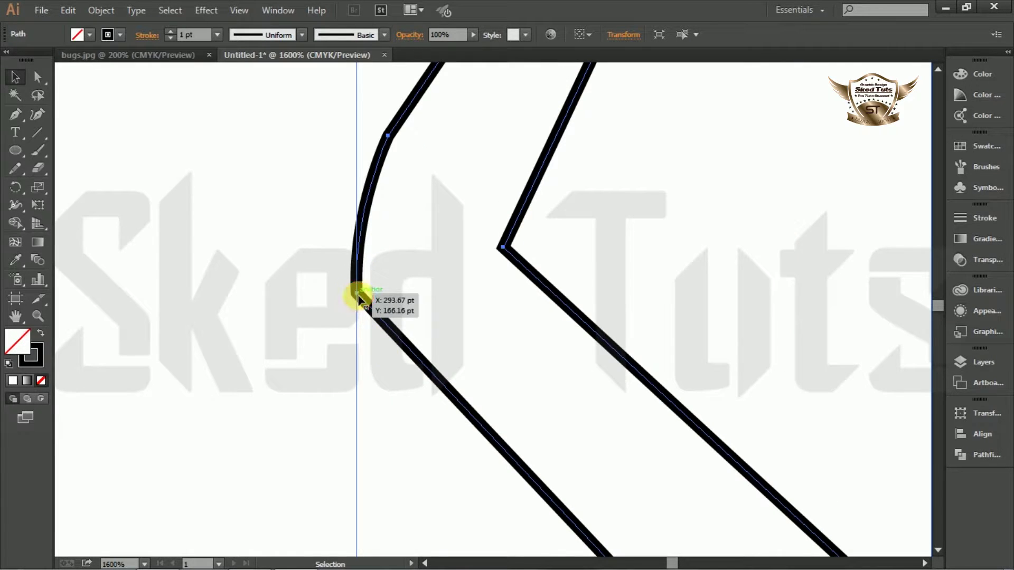
{"action": "left_click", "coordinate": [37, 77]}
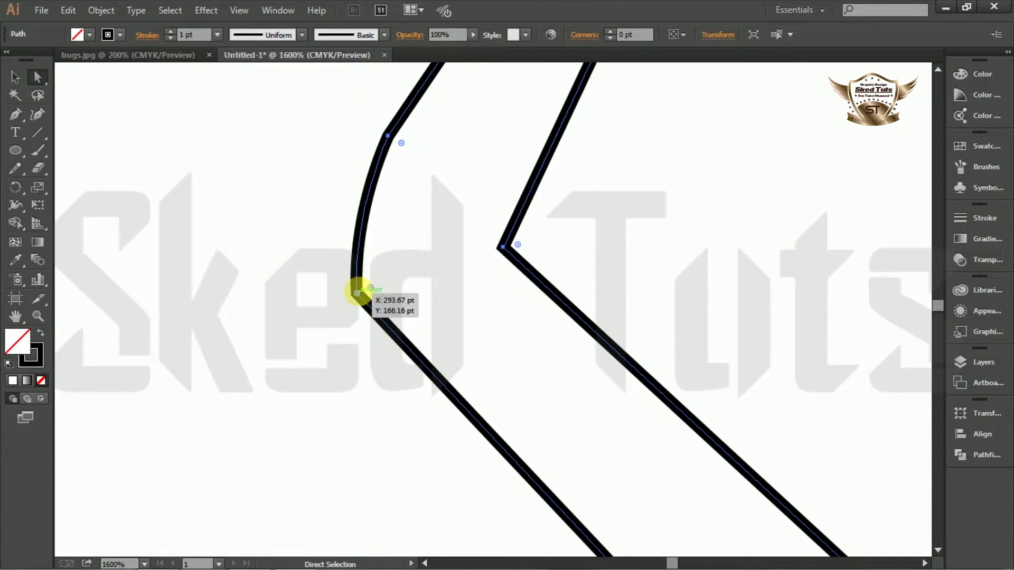
{"action": "left_click", "coordinate": [358, 291]}
{"action": "left_click_drag", "start_coordinate": [373, 291], "coordinate": [437, 272]}
- Round the upper corner of the leg's outer knee to about 28.82 pt with its live corner control
{"action": "scroll", "coordinate": [436, 272], "scroll_direction": "up", "scroll_amount": 3}
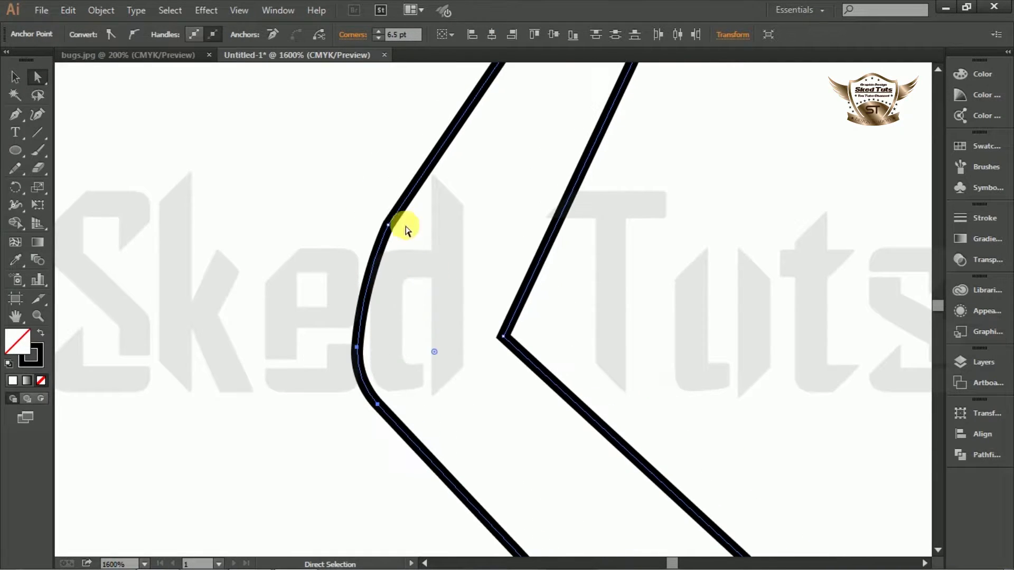
{"action": "left_click", "coordinate": [390, 225]}
{"action": "left_click_drag", "start_coordinate": [402, 233], "coordinate": [724, 400]}
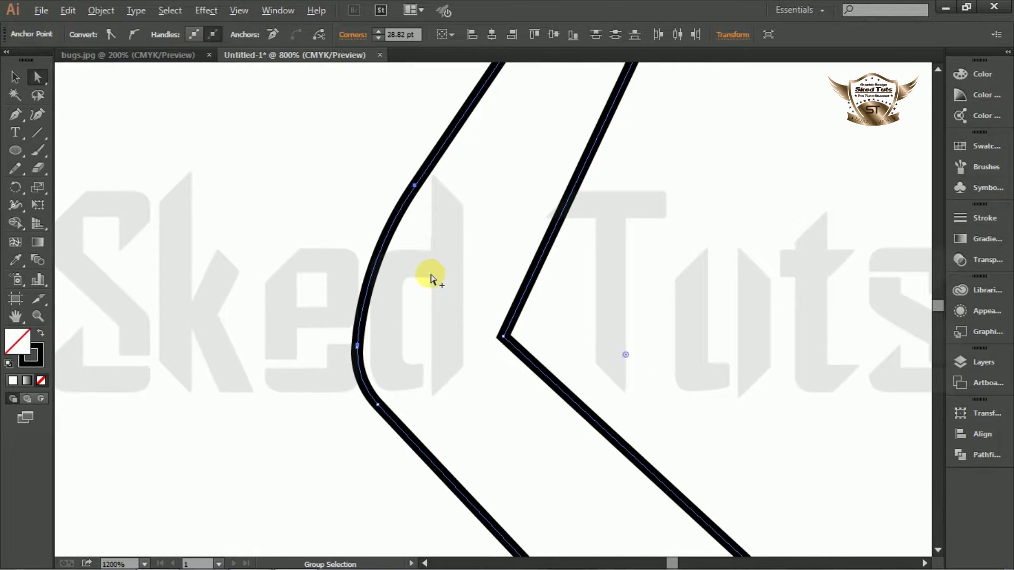
{"action": "scroll", "coordinate": [430, 279], "scroll_direction": "down", "scroll_amount": 4}
{"action": "left_click", "coordinate": [12, 79]}
{"action": "left_click", "coordinate": [373, 211]}
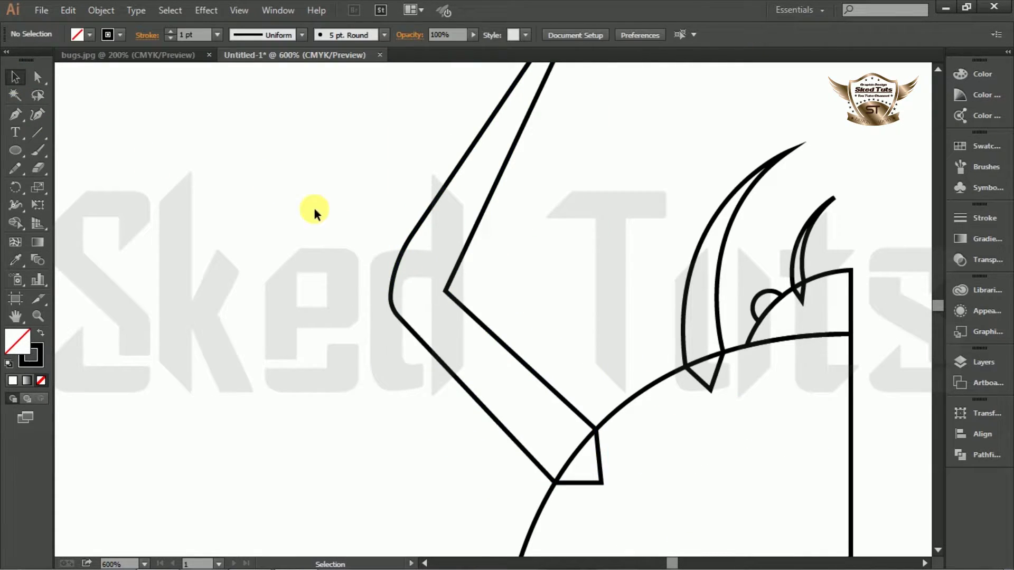
- Draw an open two-curve notch with the Pen tool from one inner knee edge to a point inside the leg and back to the other edge
{"action": "scroll", "coordinate": [426, 258], "scroll_direction": "up", "scroll_amount": 1}
{"action": "scroll", "coordinate": [486, 313], "scroll_direction": "up", "scroll_amount": 1}
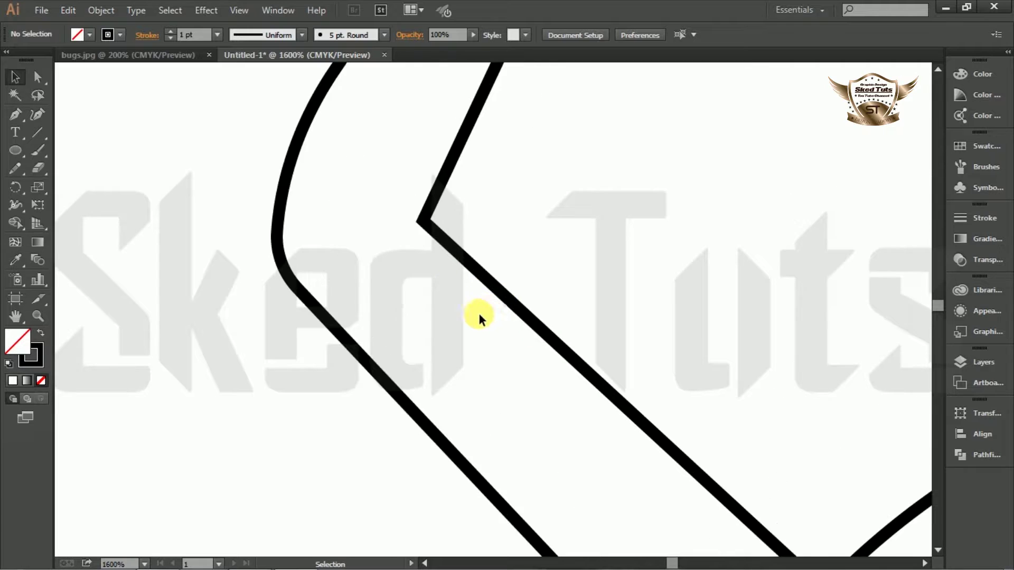
{"action": "left_click", "coordinate": [16, 114]}
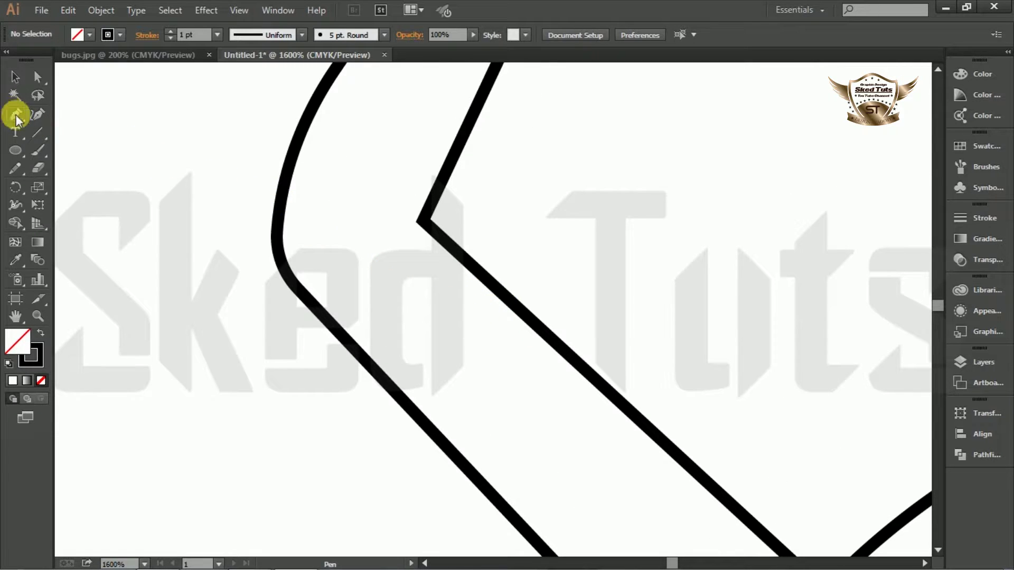
{"action": "left_click", "coordinate": [486, 282]}
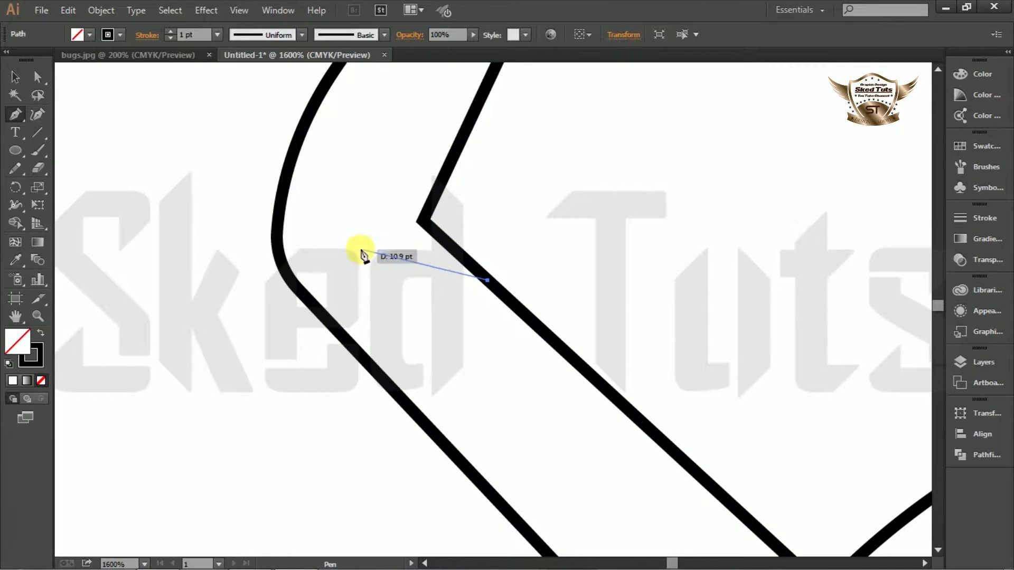
{"action": "mouse_move", "coordinate": [324, 235]}
{"action": "left_mouse_down"}
{"action": "mouse_move", "coordinate": [244, 265]}
{"action": "mouse_move", "coordinate": [216, 251]}
{"action": "left_mouse_up"}
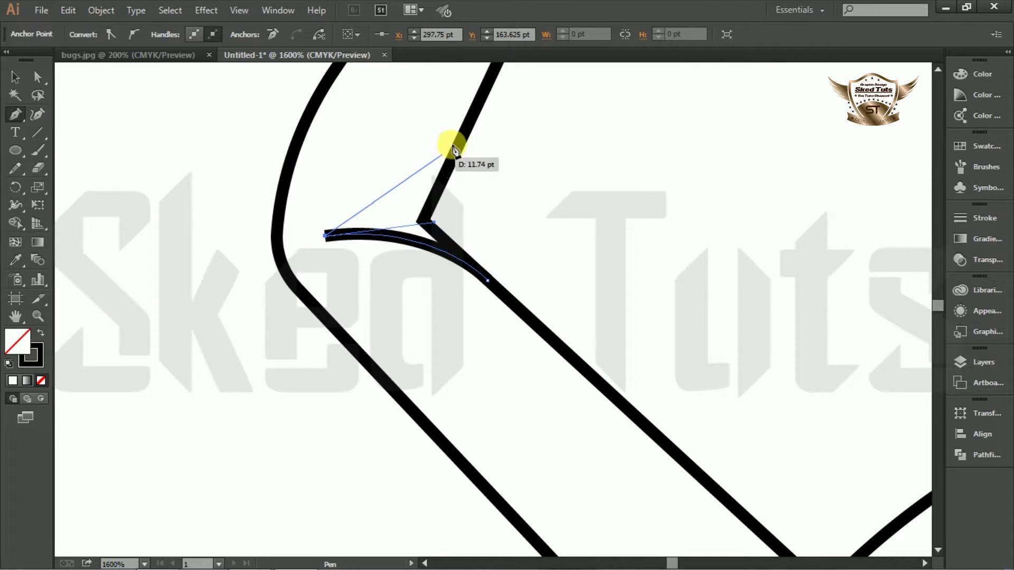
{"action": "mouse_move", "coordinate": [472, 116]}
{"action": "left_mouse_down"}
{"action": "mouse_move", "coordinate": [490, 75]}
{"action": "mouse_move", "coordinate": [492, 185]}
{"action": "mouse_move", "coordinate": [506, 246]}
{"action": "mouse_move", "coordinate": [517, 239]}
{"action": "left_mouse_up"}
{"action": "key", "text": "ctrl+plus"}
{"action": "left_click", "coordinate": [15, 81]}
{"action": "left_click", "coordinate": [622, 231]}
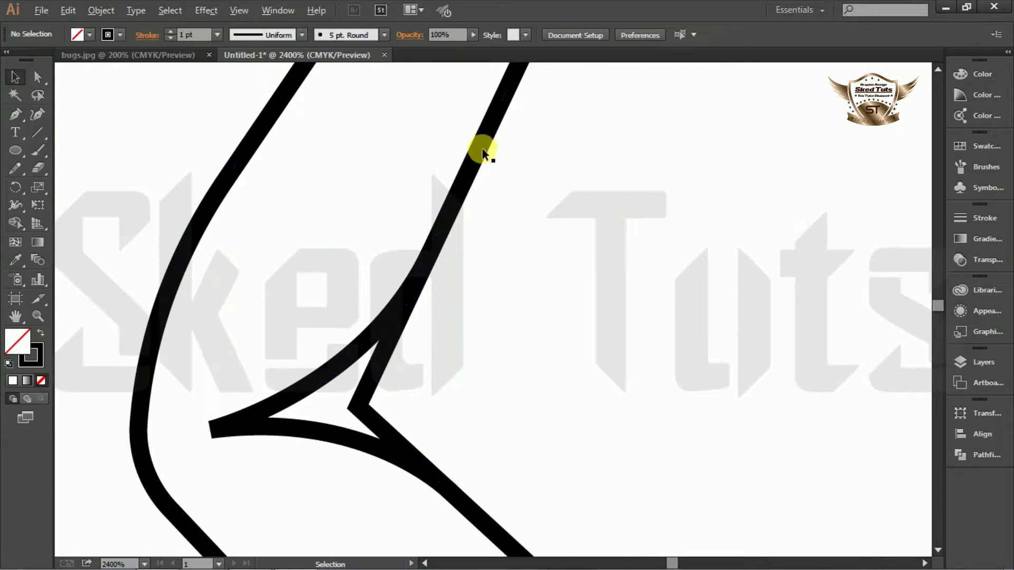
- Split the leg along the notch curves with Shape Builder and delete the leftover piece at the inner knee corner
{"action": "scroll", "coordinate": [482, 154], "scroll_direction": "down", "scroll_amount": 2}
{"action": "scroll", "coordinate": [470, 226], "scroll_direction": "down", "scroll_amount": 1}
{"action": "left_click_drag", "start_coordinate": [566, 148], "coordinate": [339, 322]}
{"action": "left_click", "coordinate": [18, 223]}
{"action": "left_click", "coordinate": [428, 254]}
{"action": "left_click", "coordinate": [15, 77]}
{"action": "left_click", "coordinate": [450, 264]}
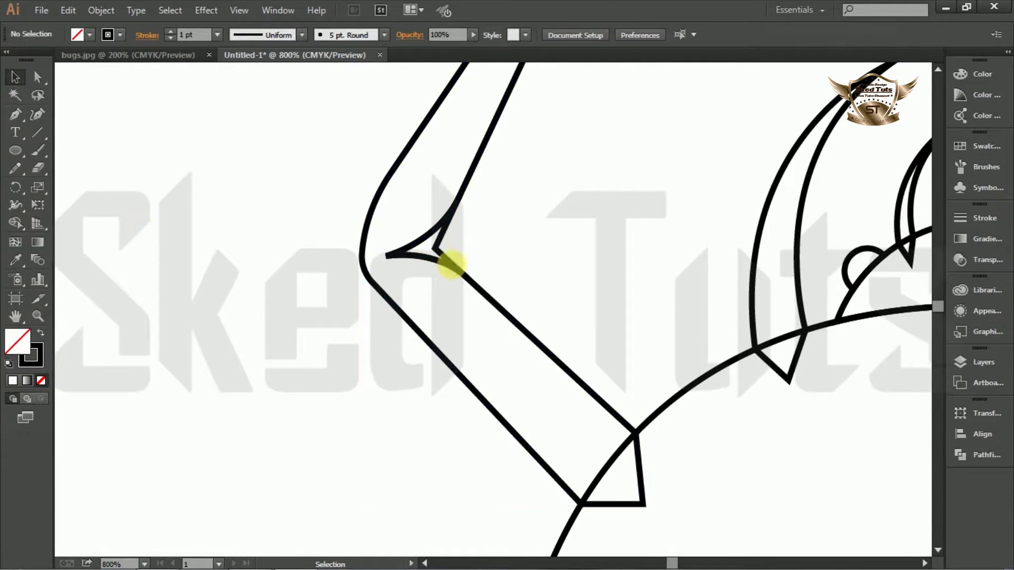
{"action": "left_click", "coordinate": [434, 256]}
{"action": "key", "text": "Delete"}
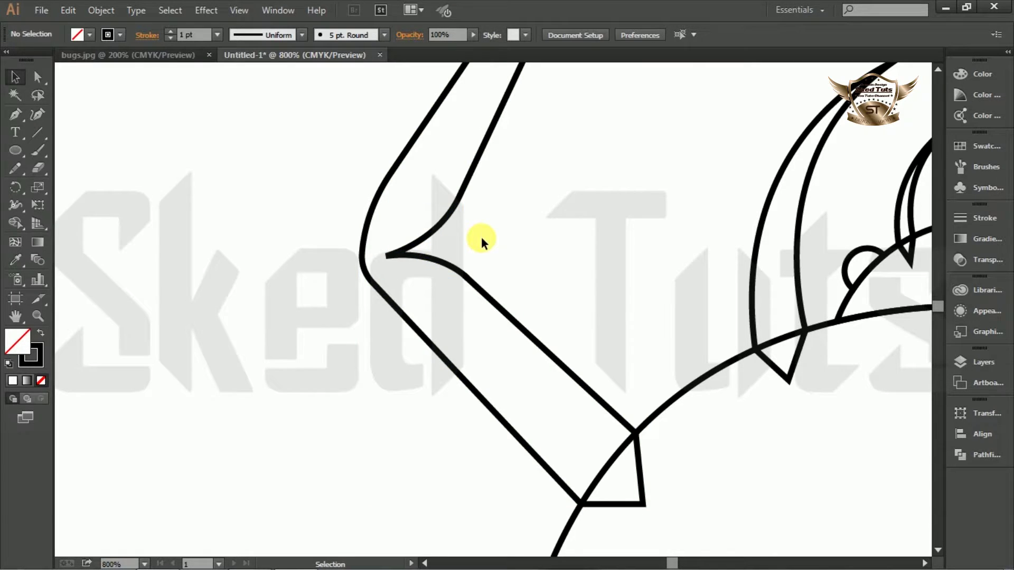
{"action": "scroll", "coordinate": [334, 315], "scroll_direction": "down", "scroll_amount": 2}
{"action": "scroll", "coordinate": [523, 169], "scroll_direction": "up", "scroll_amount": 1}
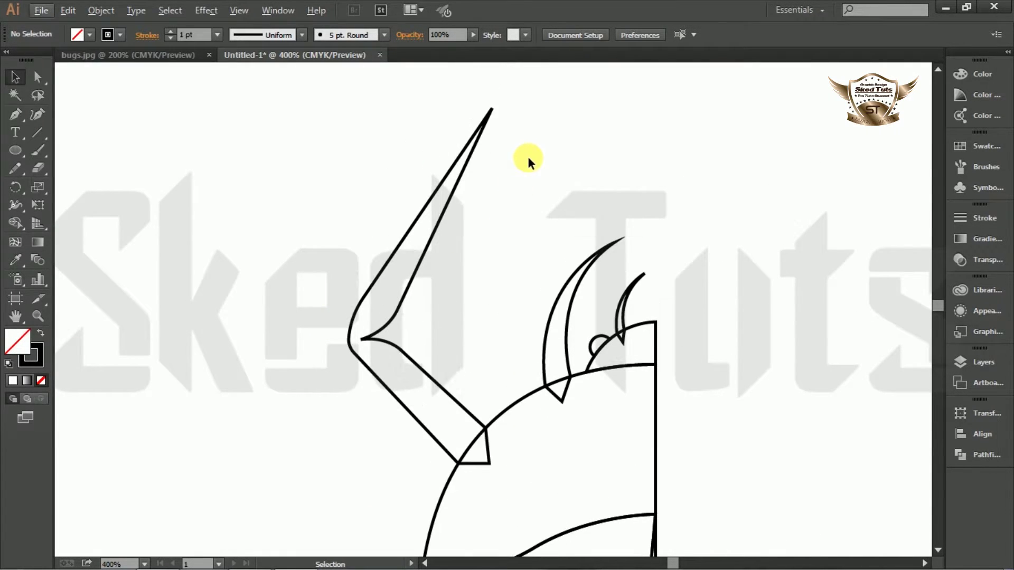
{"action": "scroll", "coordinate": [491, 200], "scroll_direction": "up", "scroll_amount": 2}
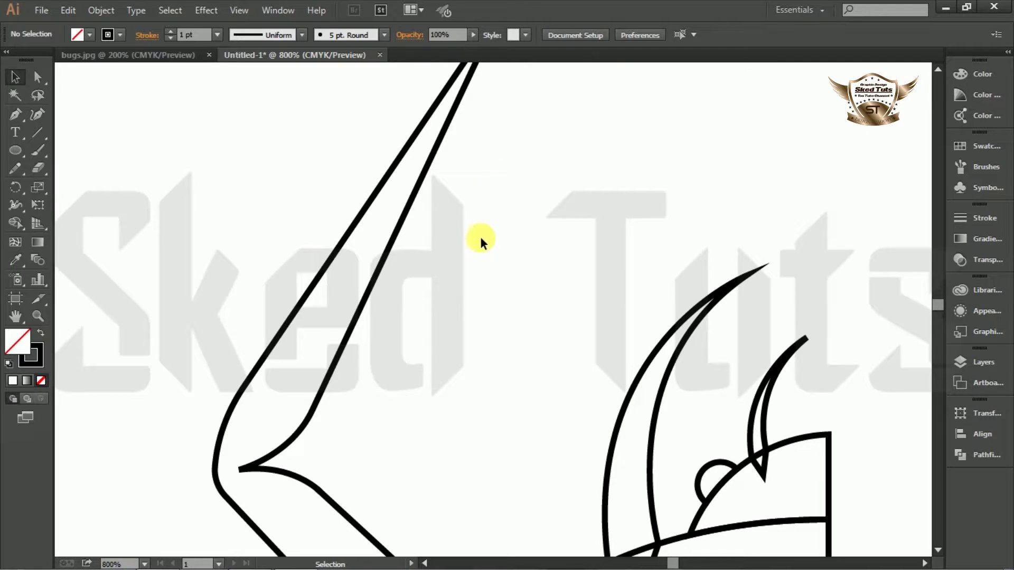
- Draw a closed curved spike with the Pen tool on the upper leg segment's inner edge, its tip about 9 pt from the first anchor
{"action": "scroll", "coordinate": [439, 365], "scroll_direction": "up", "scroll_amount": 2}
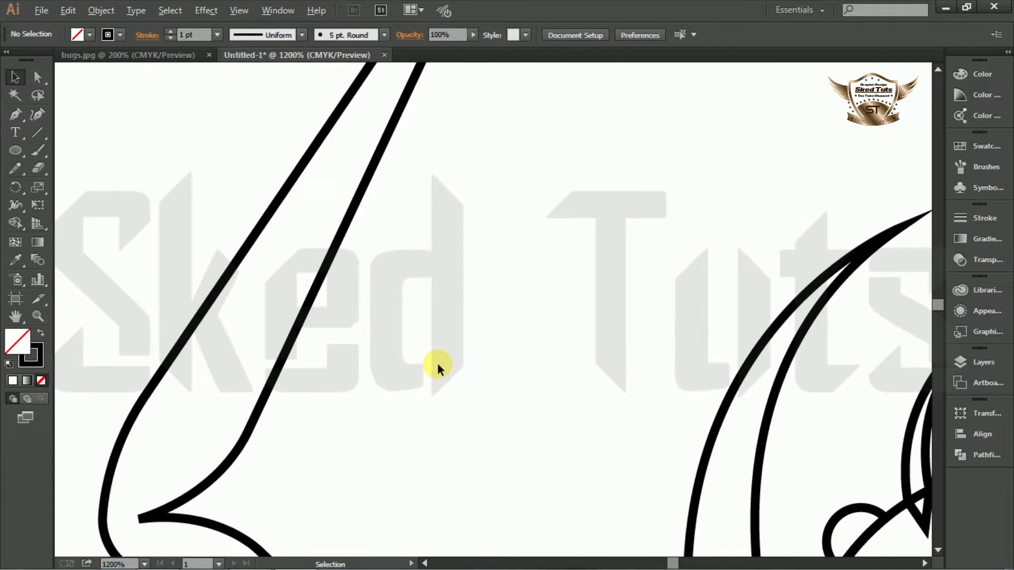
{"action": "left_click", "coordinate": [19, 122]}
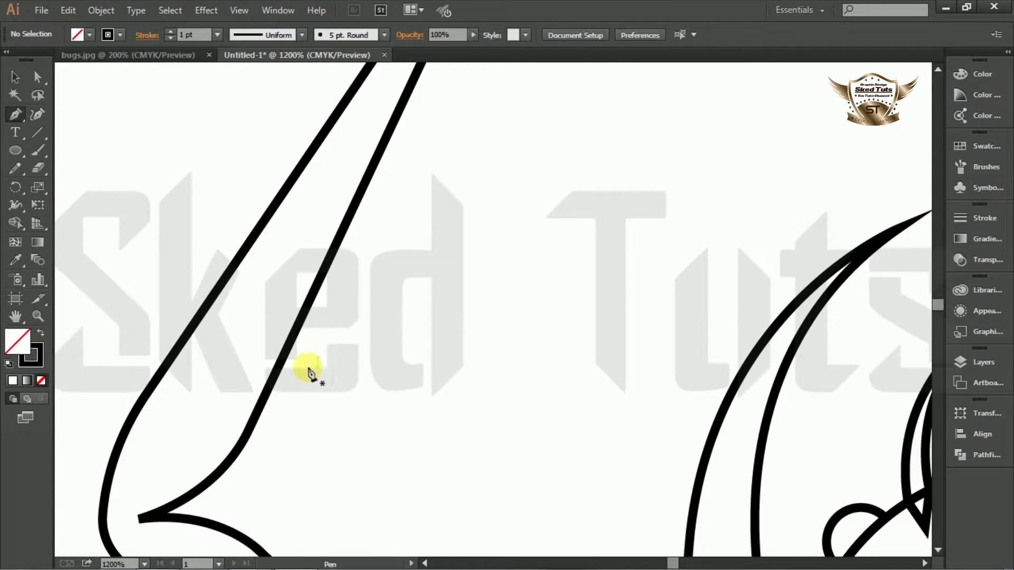
{"action": "left_click", "coordinate": [298, 323]}
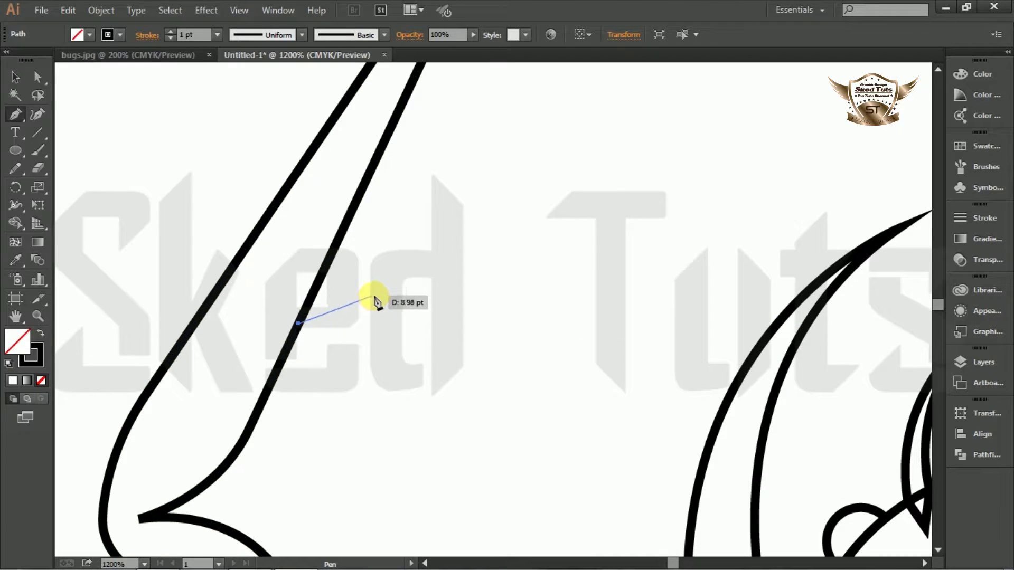
{"action": "left_click_drag", "start_coordinate": [414, 254], "coordinate": [418, 249]}
{"action": "left_click", "coordinate": [375, 301]}
{"action": "mouse_move", "coordinate": [276, 376]}
{"action": "left_mouse_down"}
{"action": "mouse_move", "coordinate": [204, 408]}
{"action": "mouse_move", "coordinate": [185, 383]}
{"action": "mouse_move", "coordinate": [196, 373]}
{"action": "mouse_move", "coordinate": [188, 386]}
{"action": "left_mouse_up"}
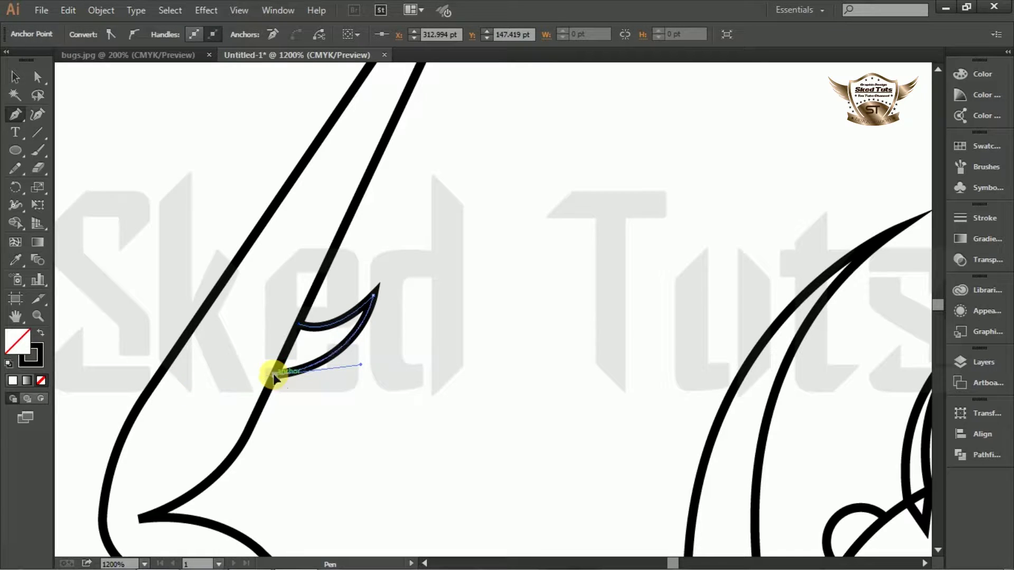
{"action": "left_click", "coordinate": [274, 375]}
{"action": "left_click", "coordinate": [299, 323]}
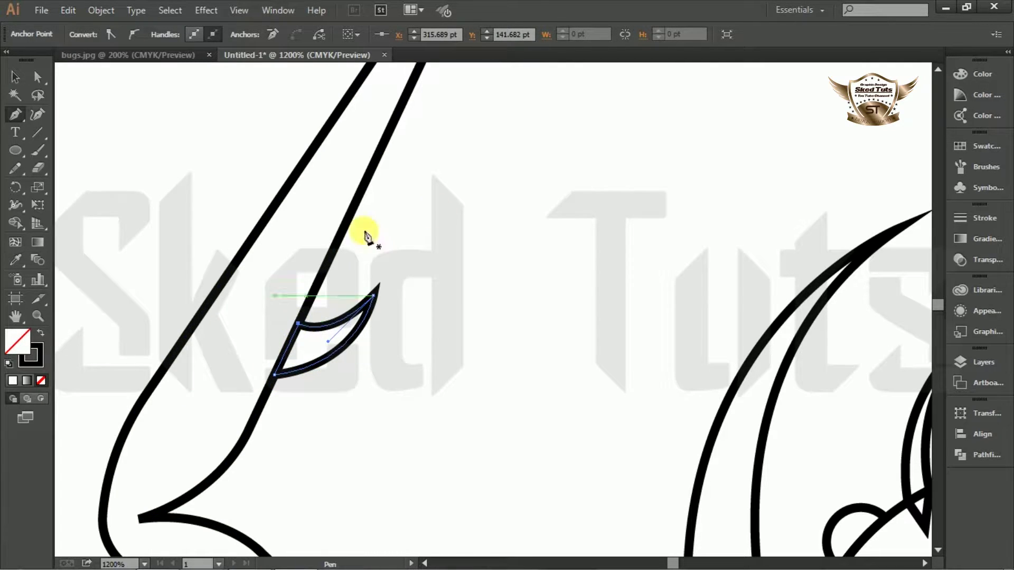
{"action": "left_click", "coordinate": [15, 77]}
{"action": "left_click", "coordinate": [519, 274]}
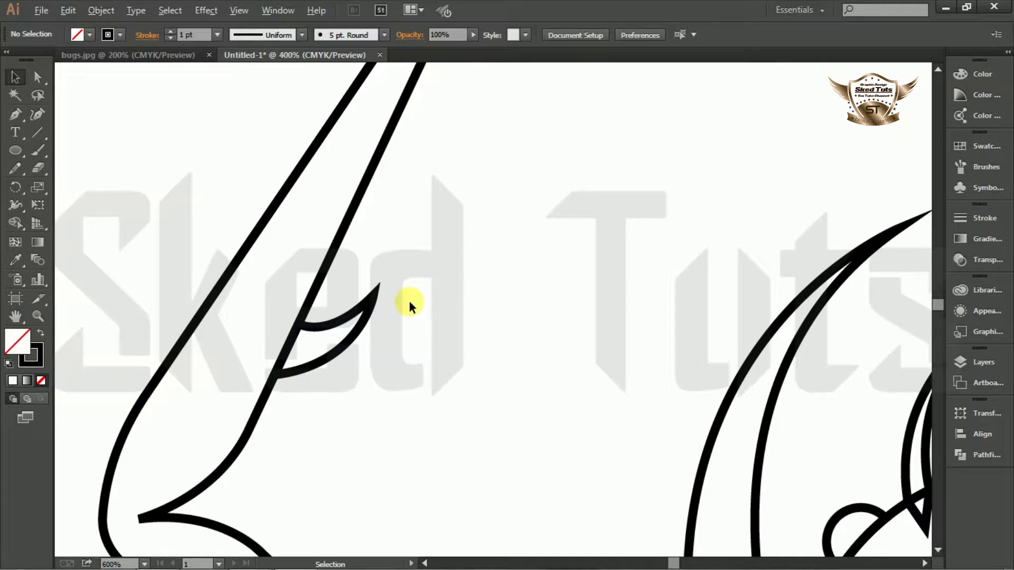
- Duplicate the spike four times up the leg's inner edge toward the tip, making a row of five
{"action": "scroll", "coordinate": [409, 302], "scroll_direction": "down", "scroll_amount": 3}
{"action": "scroll", "coordinate": [476, 334], "scroll_direction": "up", "scroll_amount": 1}
{"action": "scroll", "coordinate": [477, 334], "scroll_direction": "up", "scroll_amount": 1}
{"action": "left_click", "coordinate": [352, 352]}
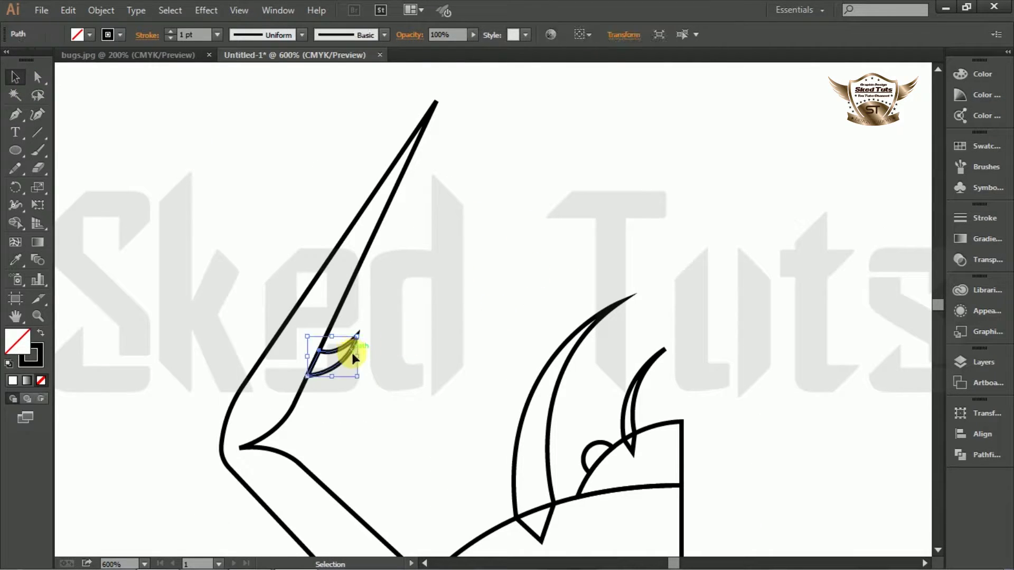
{"action": "left_click_drag", "start_coordinate": [351, 359], "coordinate": [418, 173]}
{"action": "left_click", "coordinate": [502, 102]}
- Select the leg with its spikes and split the spikes along the leg's inner edge using Shape Builder
{"action": "left_click_drag", "start_coordinate": [517, 98], "coordinate": [291, 384]}
{"action": "left_click", "coordinate": [17, 222]}
{"action": "left_click", "coordinate": [359, 319]}
{"action": "left_click", "coordinate": [361, 278]}
{"action": "left_click", "coordinate": [394, 209]}
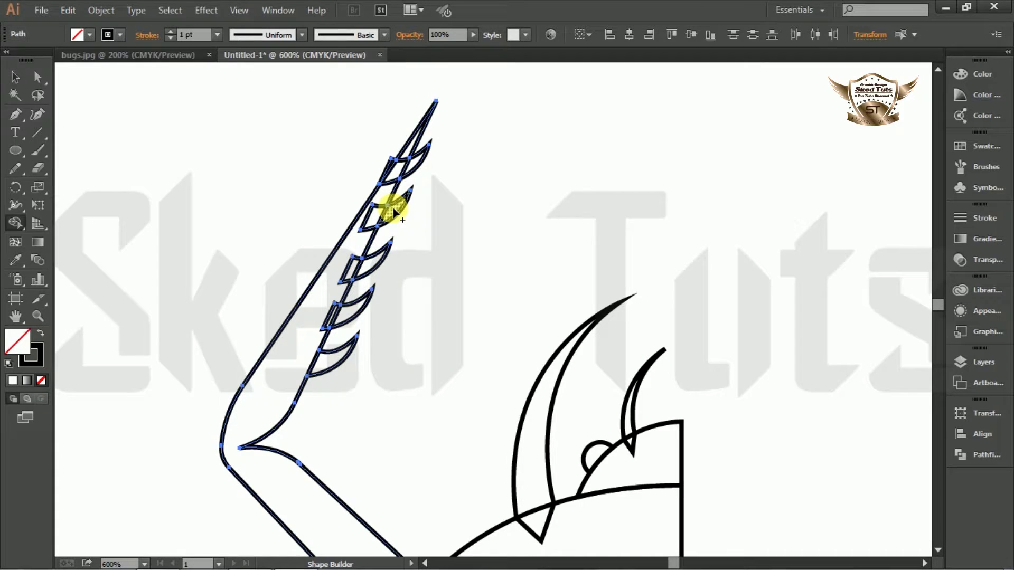
{"action": "left_click", "coordinate": [399, 207]}
- Delete the leftover spike pieces that lie inside the leg outline
{"action": "left_click", "coordinate": [16, 76]}
{"action": "left_click", "coordinate": [380, 181]}
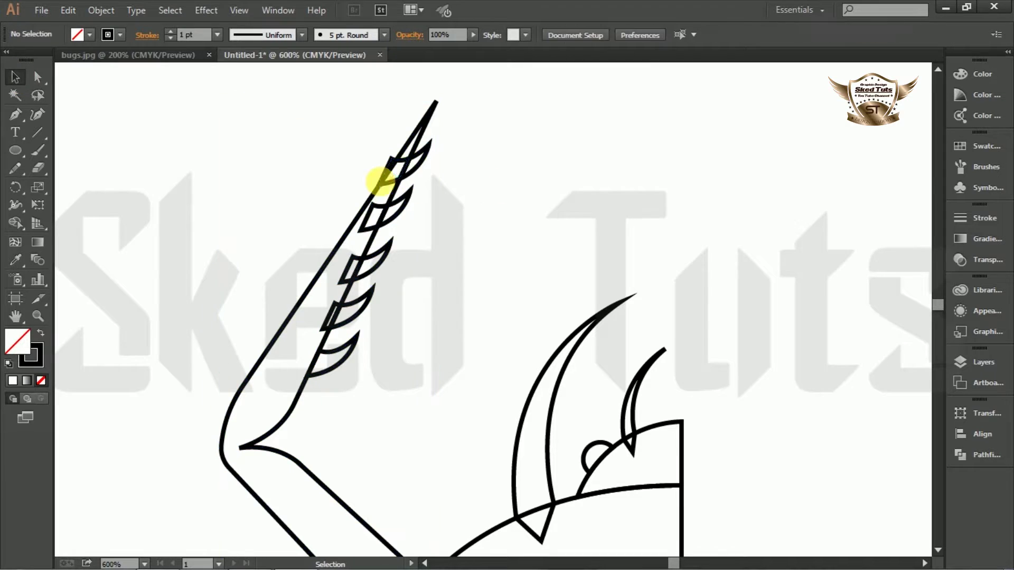
{"action": "left_click", "coordinate": [393, 182]}
{"action": "left_click_drag", "start_coordinate": [394, 185], "coordinate": [346, 286]}
{"action": "key", "text": "Delete"}
{"action": "left_click", "coordinate": [337, 305]}
{"action": "key", "text": "Delete"}
- Group the leg outline together with its five spikes
{"action": "scroll", "coordinate": [429, 172], "scroll_direction": "down", "scroll_amount": 2}
{"action": "scroll", "coordinate": [430, 172], "scroll_direction": "up", "scroll_amount": 3}
{"action": "left_click_drag", "start_coordinate": [467, 65], "coordinate": [328, 258]}
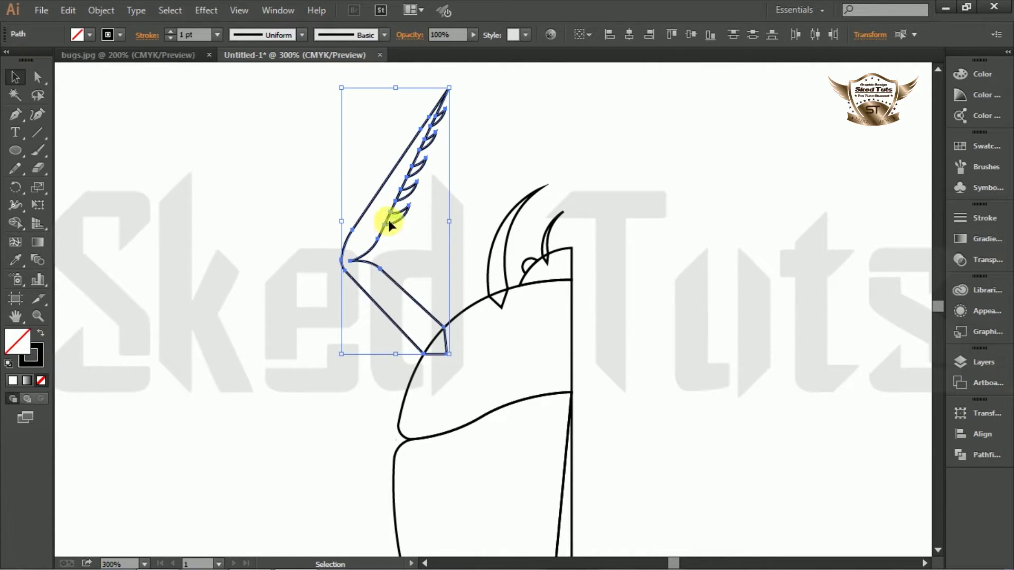
{"action": "right_click", "coordinate": [391, 223]}
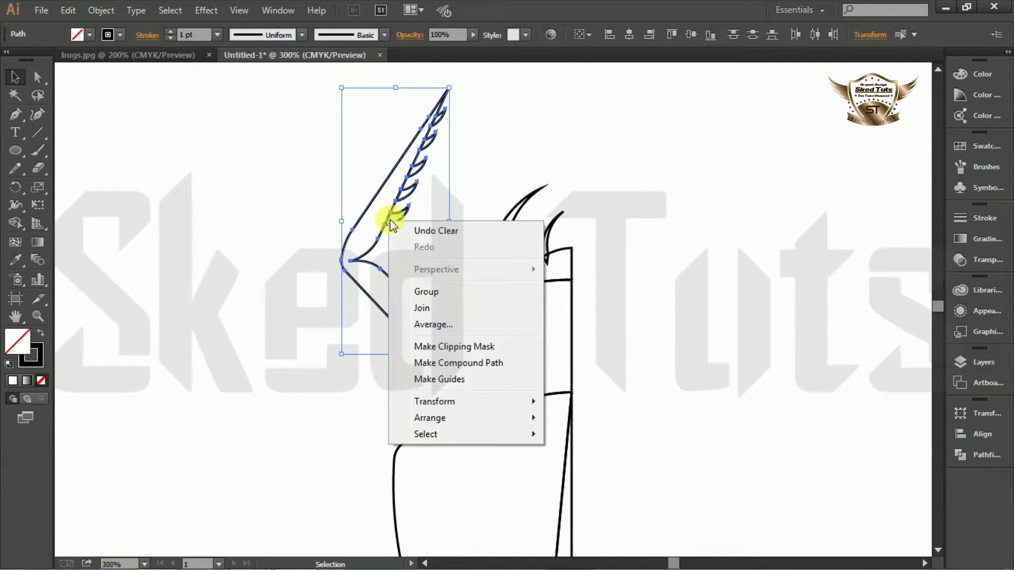
{"action": "left_click", "coordinate": [431, 292]}
- Make a reflected copy of the leg group across the horizontal axis
{"action": "key", "text": "ctrl+minus"}
{"action": "key", "text": "ctrl+minus"}
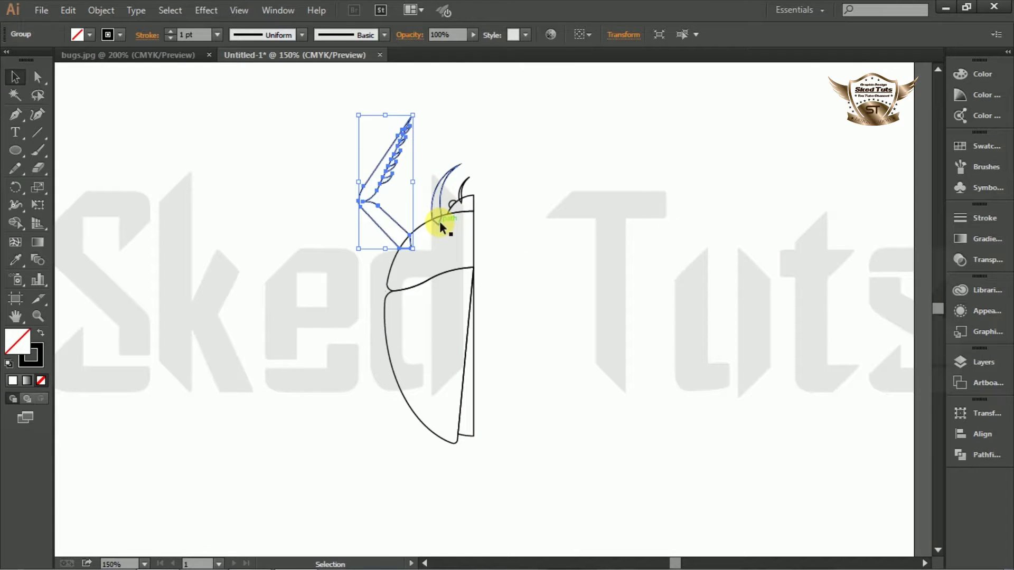
{"action": "right_click", "coordinate": [387, 219]}
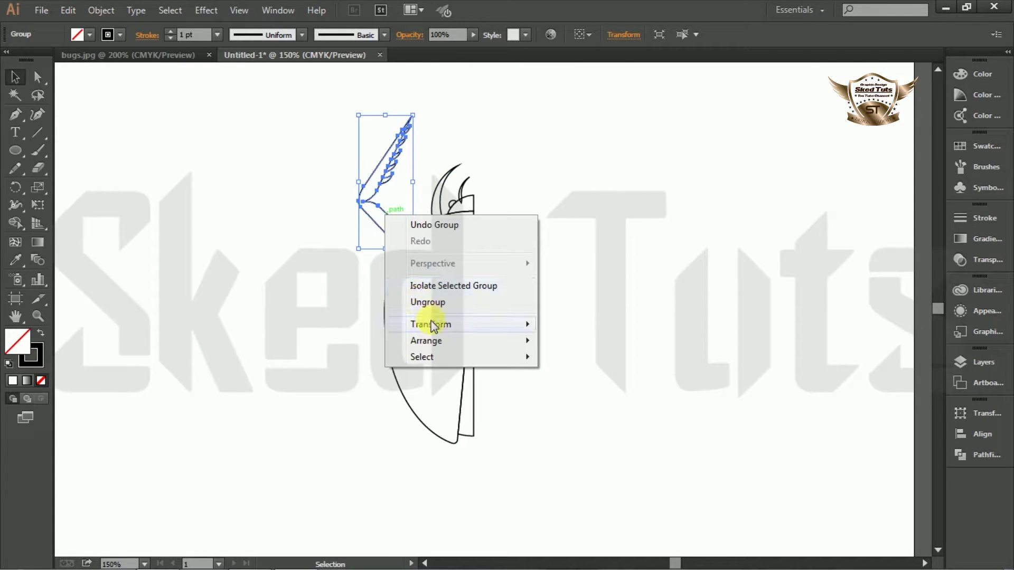
{"action": "mouse_move", "coordinate": [433, 325]}
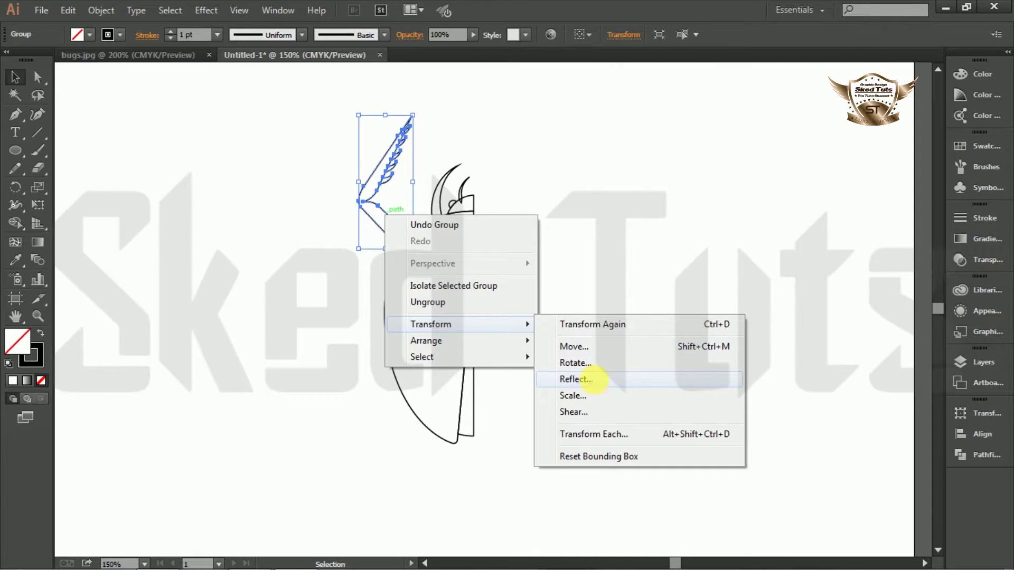
{"action": "left_click", "coordinate": [594, 379]}
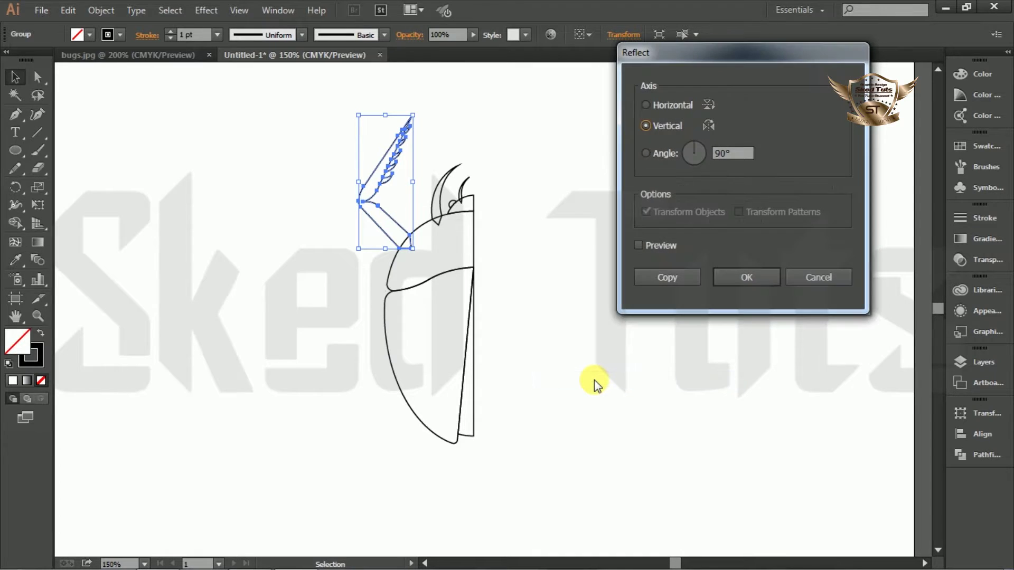
{"action": "left_click", "coordinate": [653, 245]}
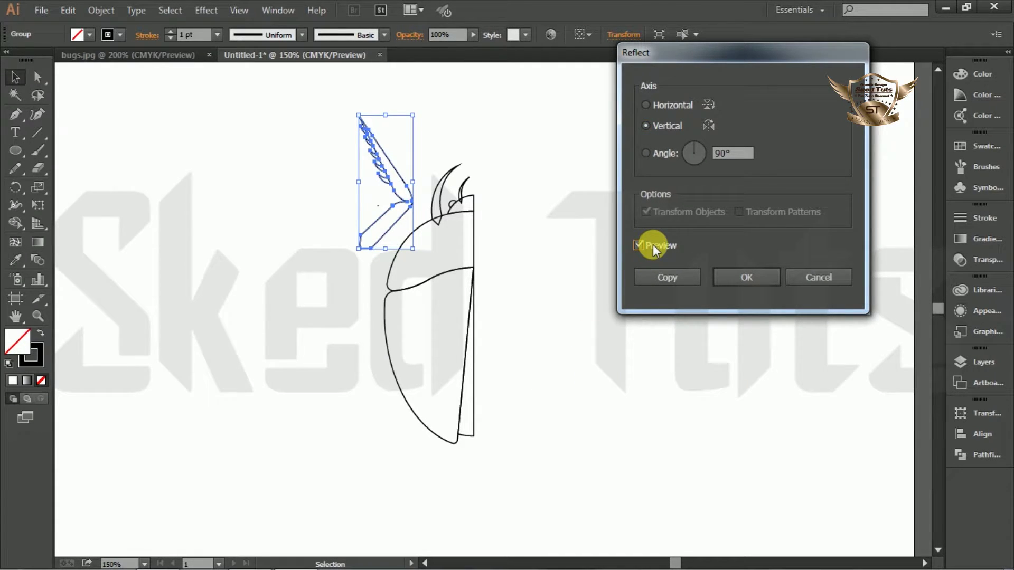
{"action": "left_click", "coordinate": [648, 105]}
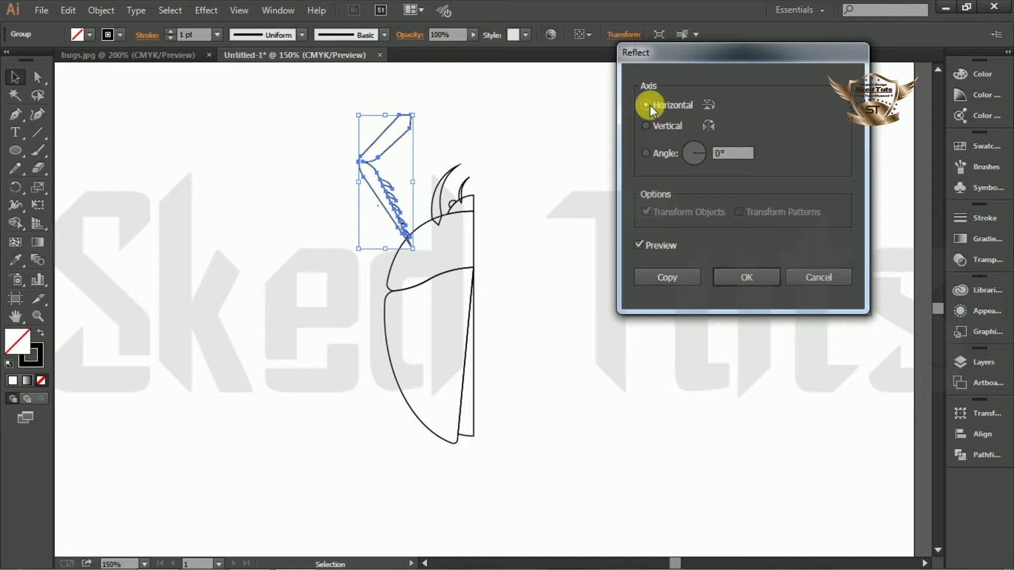
{"action": "left_click", "coordinate": [671, 277]}
- Place the reflected leg at the wing's lower outer edge, rotated clockwise and scaled down slightly
{"action": "mouse_move", "coordinate": [378, 252]}
{"action": "left_mouse_down"}
{"action": "mouse_move", "coordinate": [403, 220]}
{"action": "mouse_move", "coordinate": [385, 132]}
{"action": "mouse_move", "coordinate": [375, 274]}
{"action": "mouse_move", "coordinate": [389, 417]}
{"action": "left_mouse_up"}
{"action": "scroll", "coordinate": [439, 417], "scroll_direction": "down", "scroll_amount": 3}
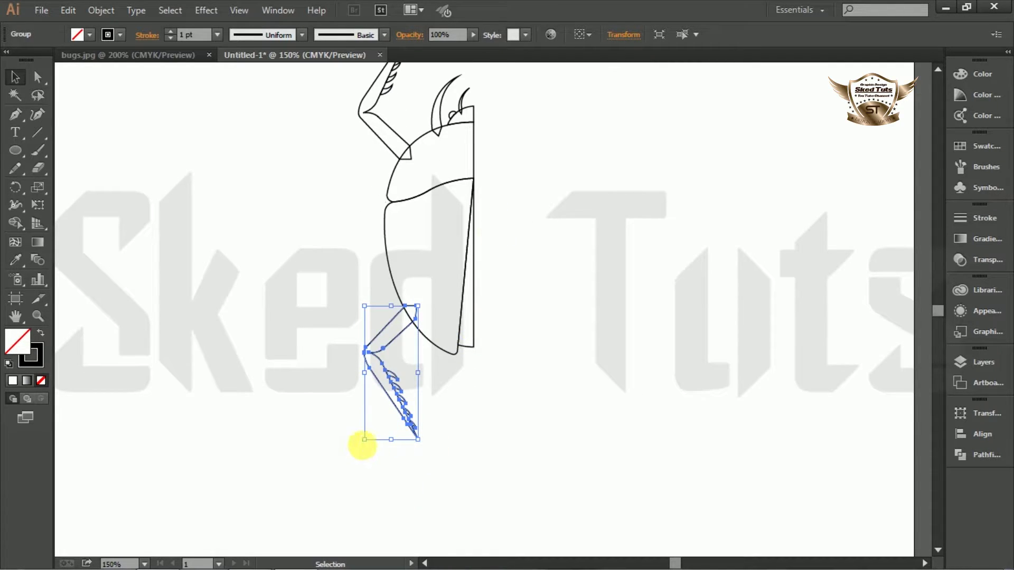
{"action": "left_click_drag", "start_coordinate": [368, 452], "coordinate": [338, 423]}
{"action": "left_click_drag", "start_coordinate": [410, 346], "coordinate": [401, 346]}
{"action": "left_click_drag", "start_coordinate": [334, 430], "coordinate": [385, 396]}
{"action": "left_click", "coordinate": [479, 370]}
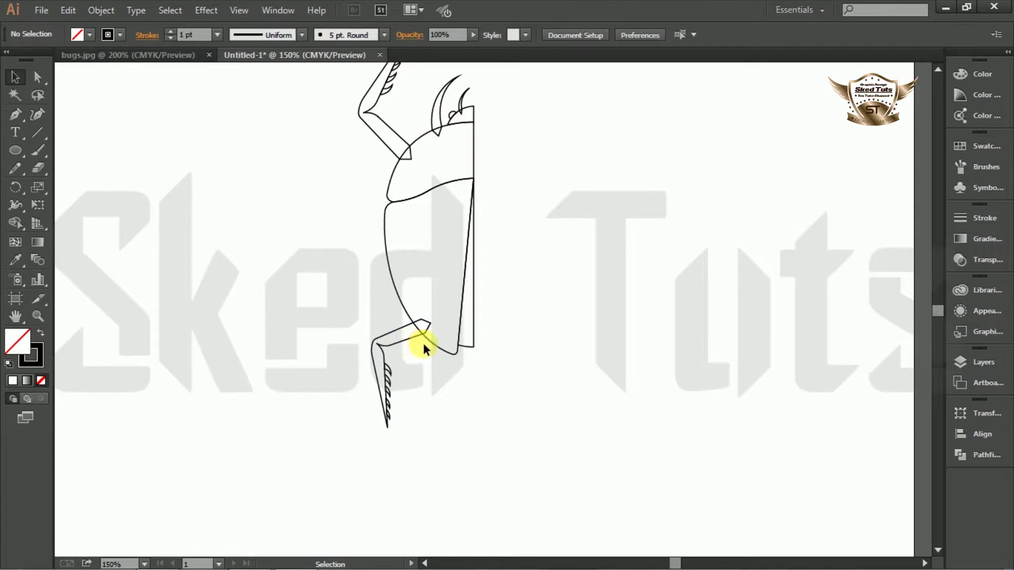
- Nudge the rear leg so the corners of its base meet the wing's outline
{"action": "scroll", "coordinate": [430, 365], "scroll_direction": "up", "scroll_amount": 3}
{"action": "left_click_drag", "start_coordinate": [399, 395], "coordinate": [395, 398]}
{"action": "left_click", "coordinate": [442, 445]}
{"action": "scroll", "coordinate": [413, 418], "scroll_direction": "up", "scroll_amount": 3}
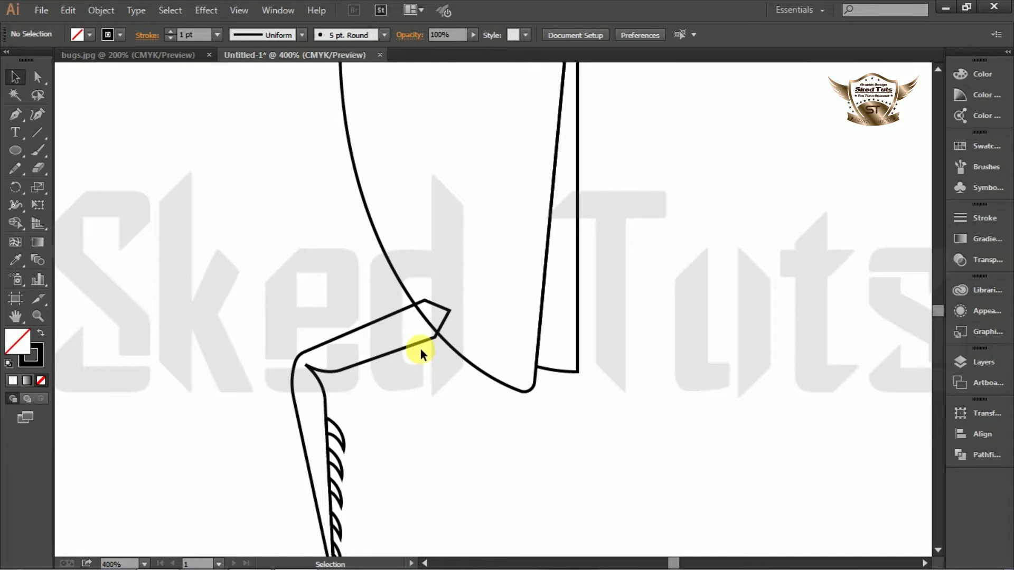
{"action": "left_click_drag", "start_coordinate": [422, 340], "coordinate": [425, 335]}
{"action": "left_click", "coordinate": [556, 404]}
{"action": "scroll", "coordinate": [554, 404], "scroll_direction": "down", "scroll_amount": 2}
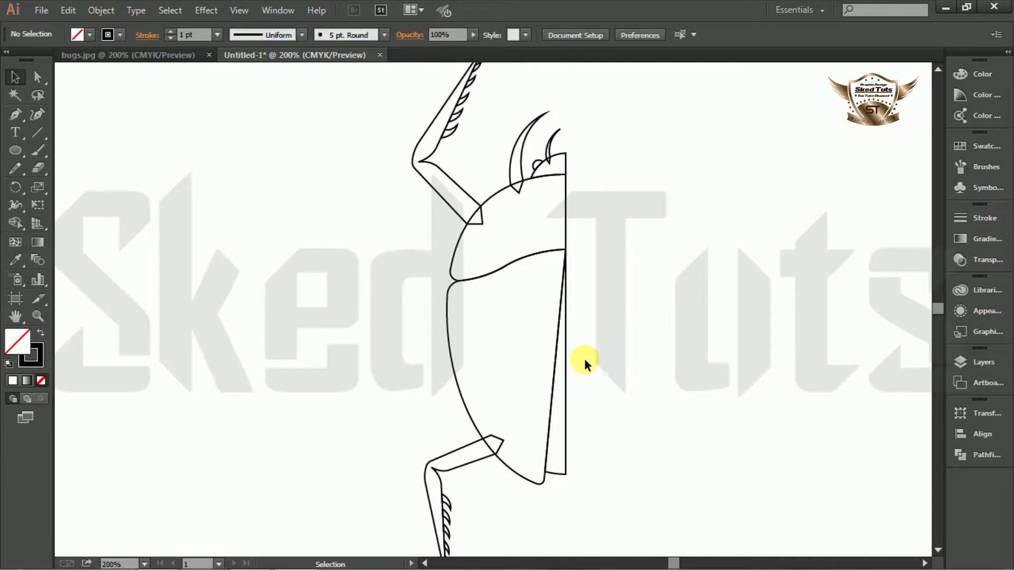
- Copy the front leg down to the wing's upper outer edge and rotate it counterclockwise until its inner segment is nearly horizontal
{"action": "left_click", "coordinate": [457, 214]}
{"action": "left_click_drag", "start_coordinate": [457, 216], "coordinate": [432, 305]}
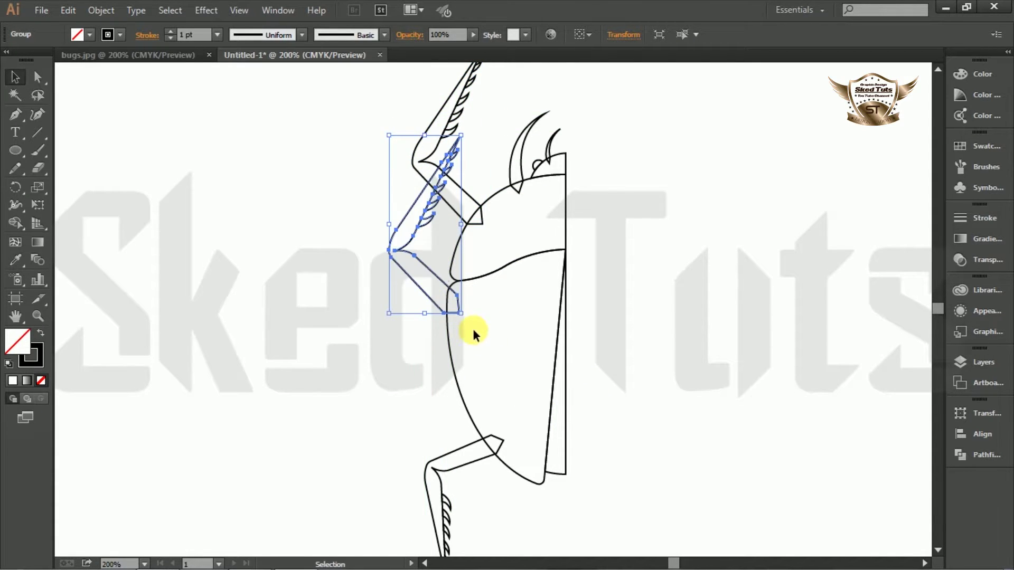
{"action": "left_click_drag", "start_coordinate": [528, 324], "coordinate": [539, 295]}
{"action": "left_click_drag", "start_coordinate": [477, 260], "coordinate": [432, 288]}
{"action": "left_click", "coordinate": [706, 312]}
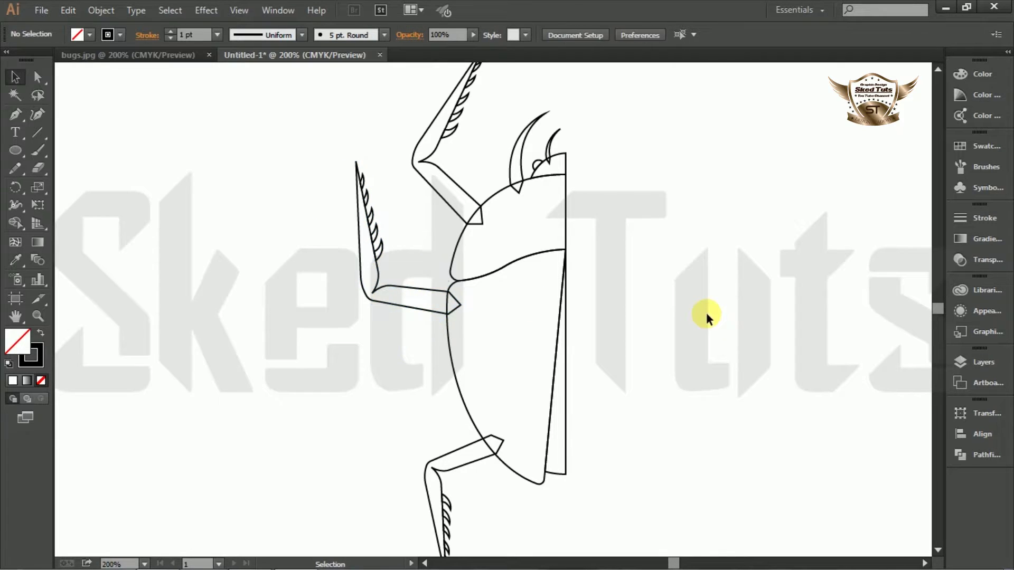
- Copy the rear leg up to the middle of the wing's edge, rotate it clockwise and enlarge it slightly
{"action": "scroll", "coordinate": [412, 163], "scroll_direction": "down", "scroll_amount": 5}
{"action": "left_click", "coordinate": [463, 304]}
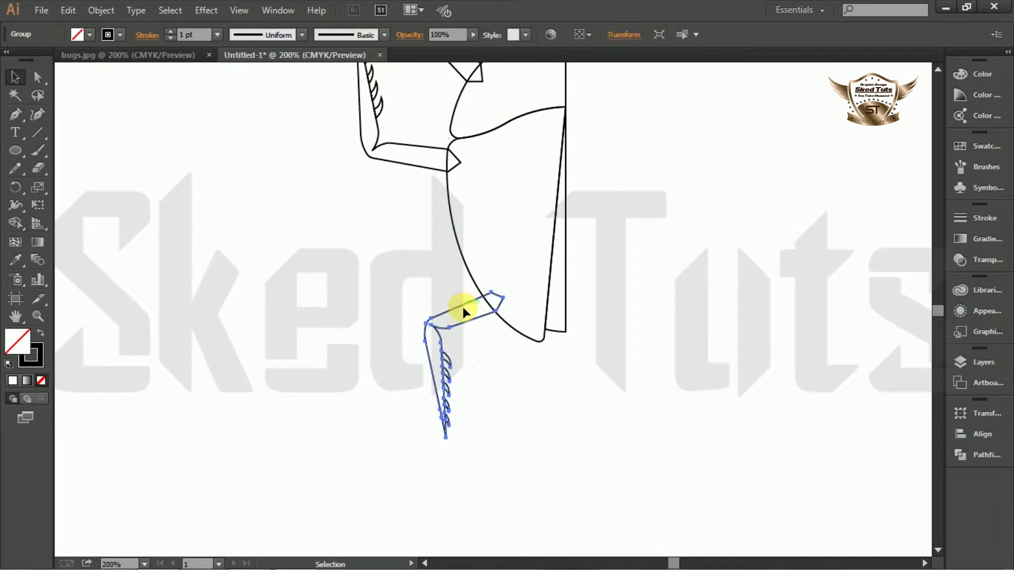
{"action": "left_click_drag", "start_coordinate": [466, 303], "coordinate": [453, 230]}
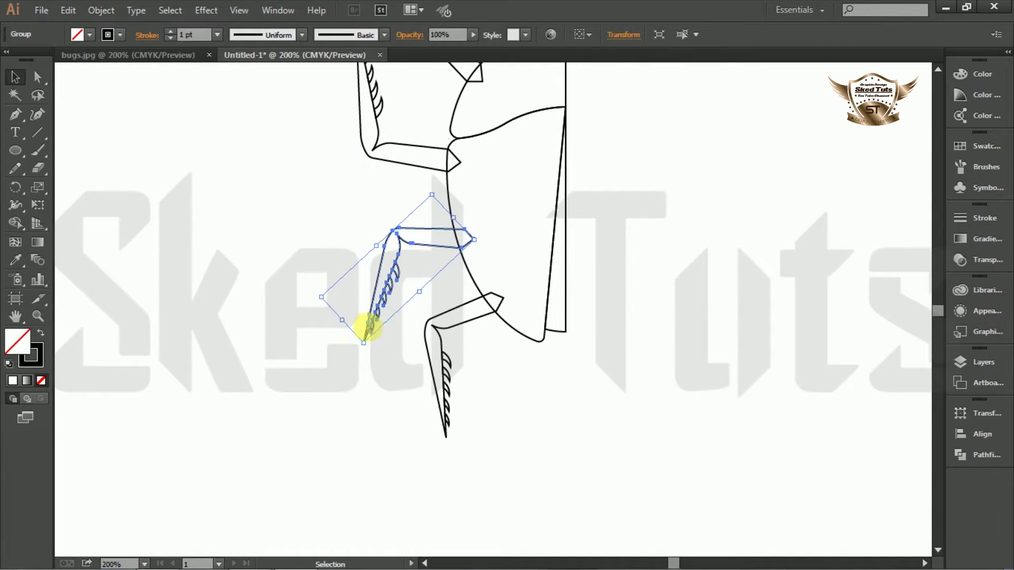
{"action": "left_click_drag", "start_coordinate": [348, 327], "coordinate": [337, 347]}
{"action": "left_click_drag", "start_coordinate": [369, 254], "coordinate": [363, 247]}
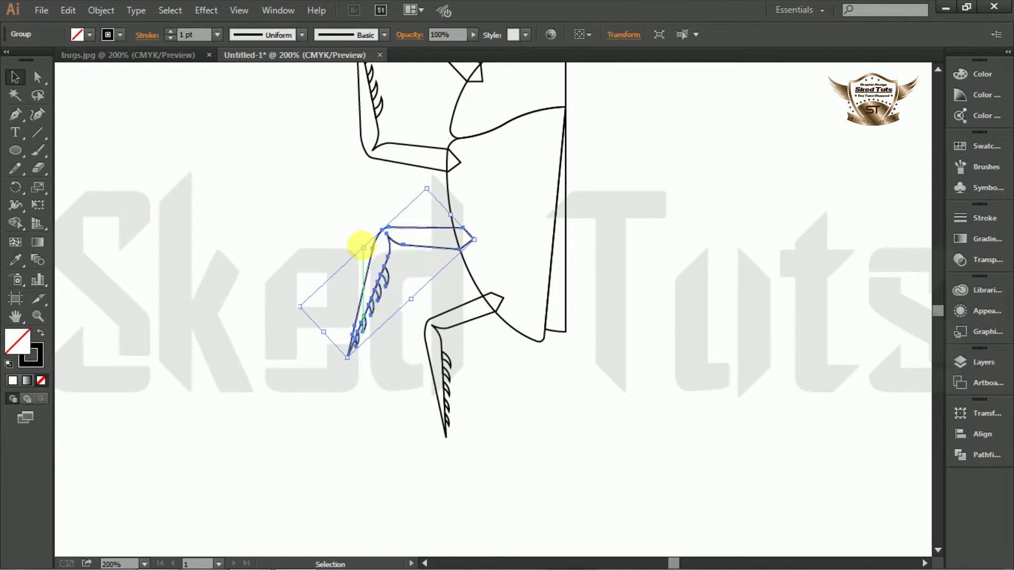
{"action": "left_click", "coordinate": [658, 290]}
- Group all parts of the bug's left half, including its four legs
{"action": "scroll", "coordinate": [599, 173], "scroll_direction": "down", "scroll_amount": 1}
{"action": "left_click_drag", "start_coordinate": [493, 180], "coordinate": [253, 510]}
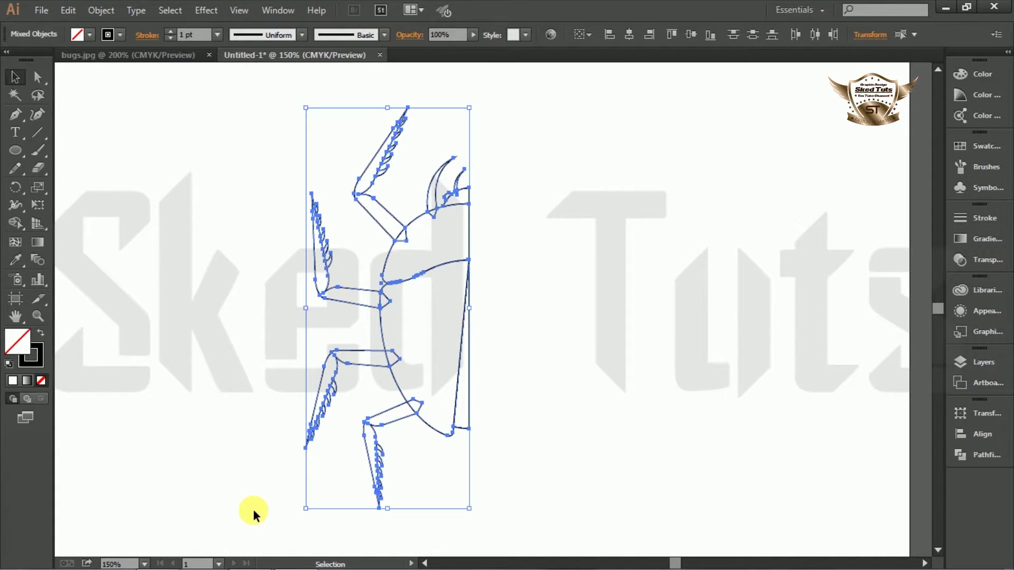
{"action": "right_click", "coordinate": [417, 346]}
{"action": "left_click", "coordinate": [462, 417]}
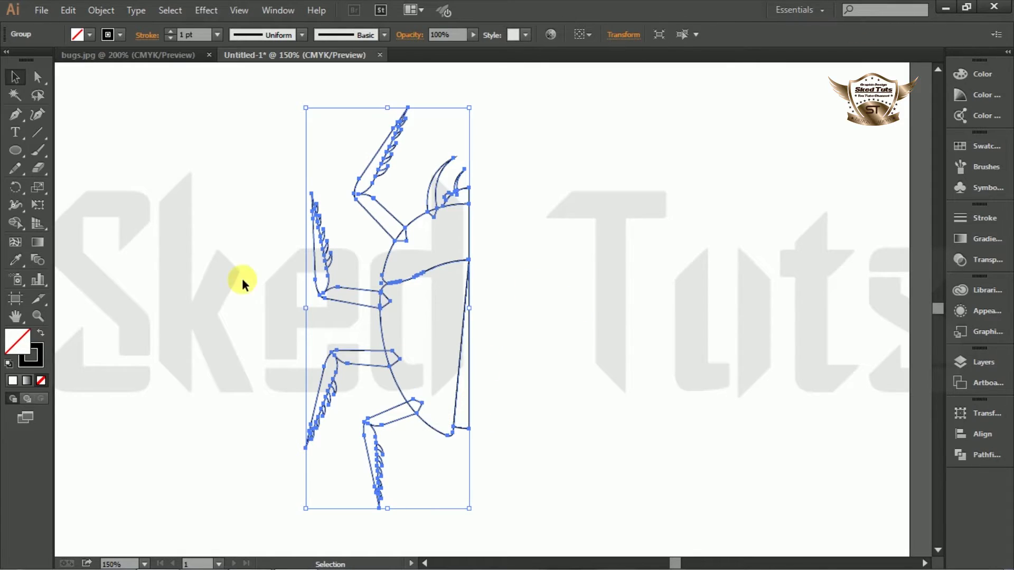
{"action": "left_click", "coordinate": [540, 313]}
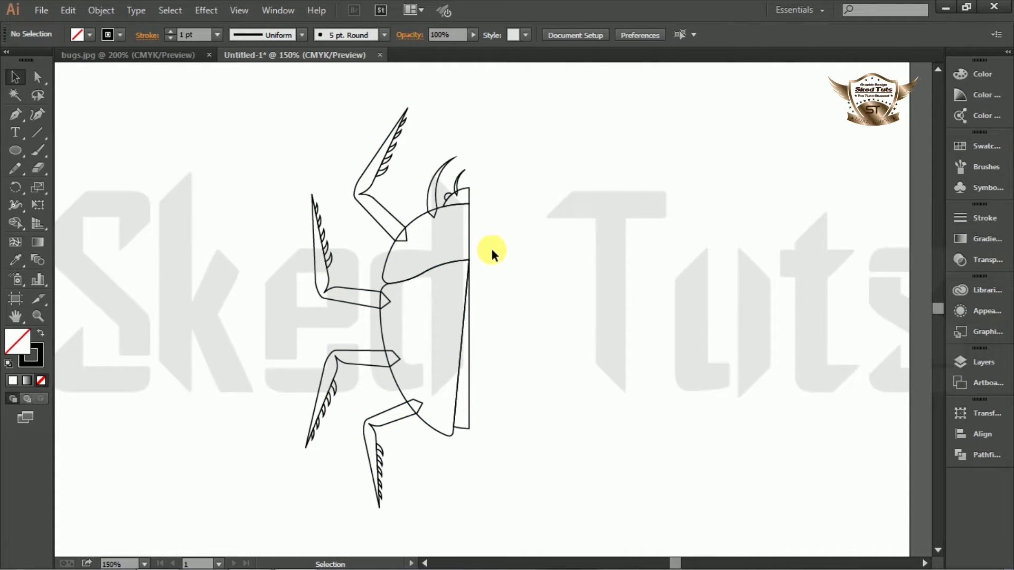
- Make a reflected copy of the half-bug group across the vertical axis
{"action": "left_click", "coordinate": [468, 260]}
{"action": "right_click", "coordinate": [468, 260]}
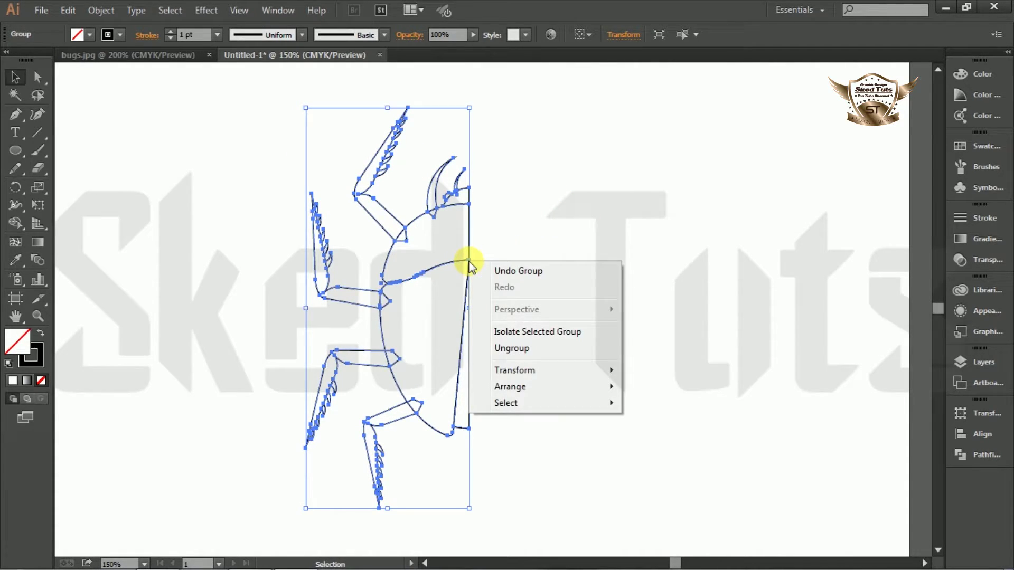
{"action": "mouse_move", "coordinate": [521, 377]}
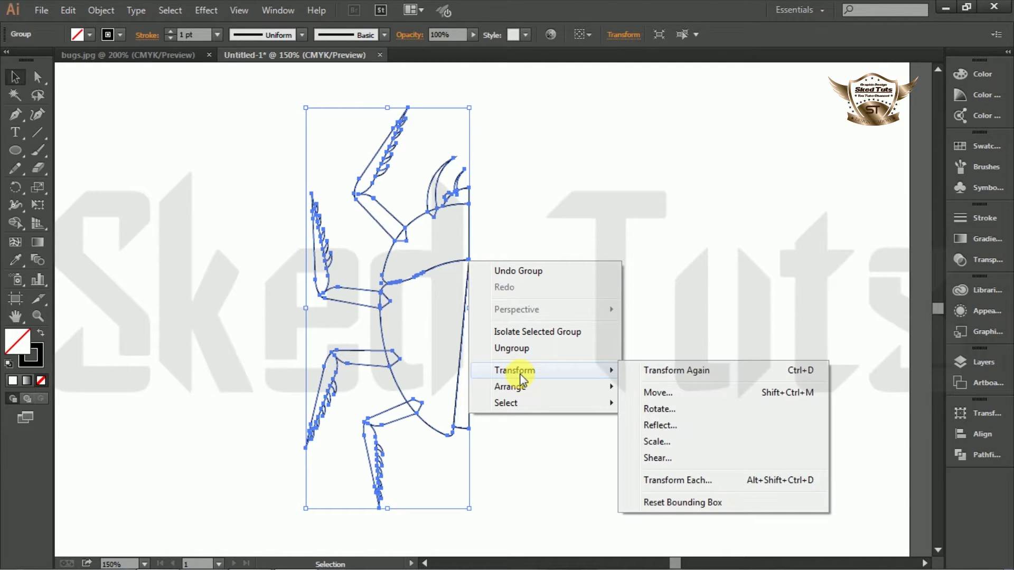
{"action": "left_click", "coordinate": [671, 431]}
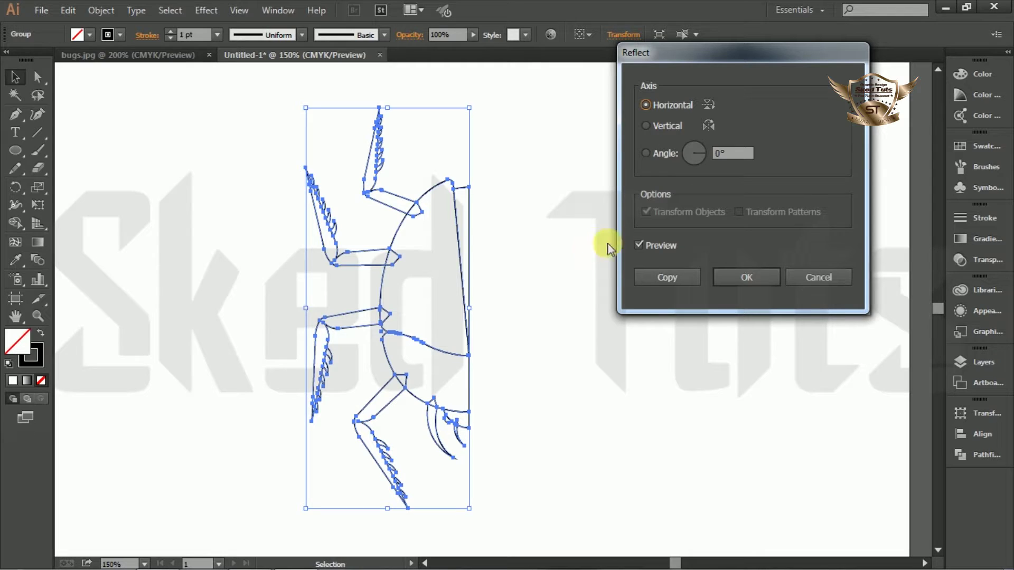
{"action": "left_click", "coordinate": [661, 245]}
{"action": "left_click", "coordinate": [663, 245]}
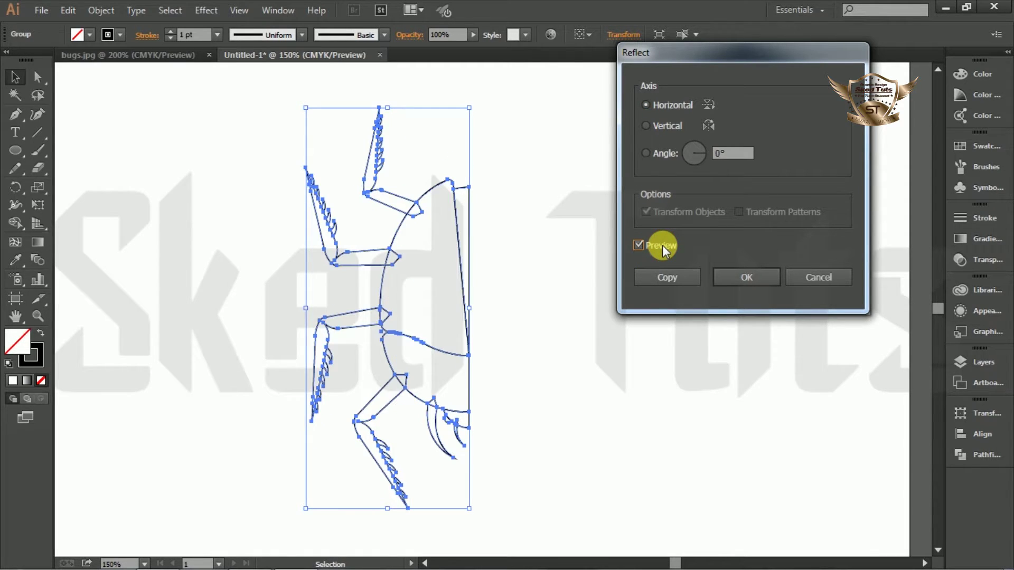
{"action": "left_click", "coordinate": [648, 128]}
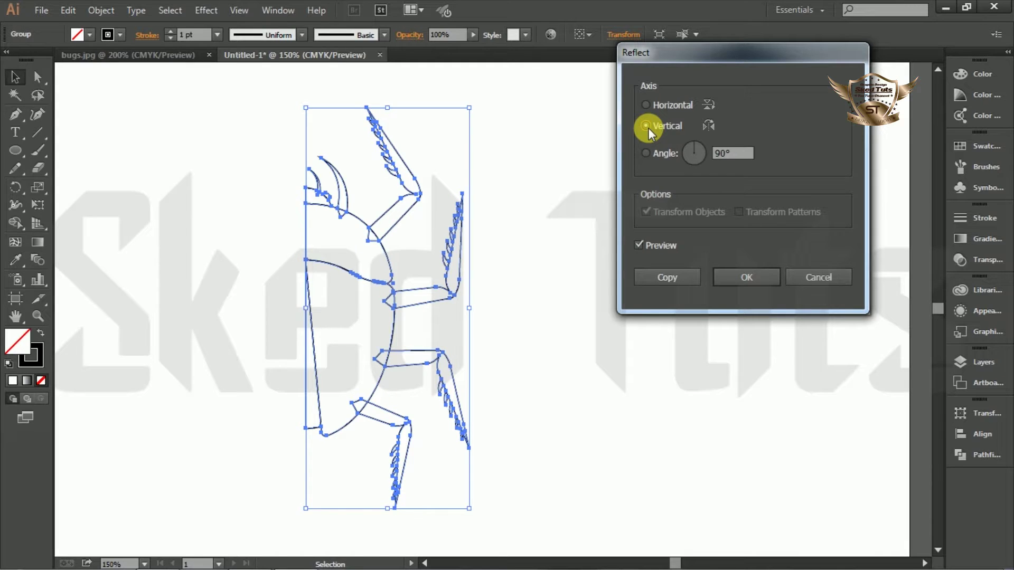
{"action": "left_click", "coordinate": [685, 276]}
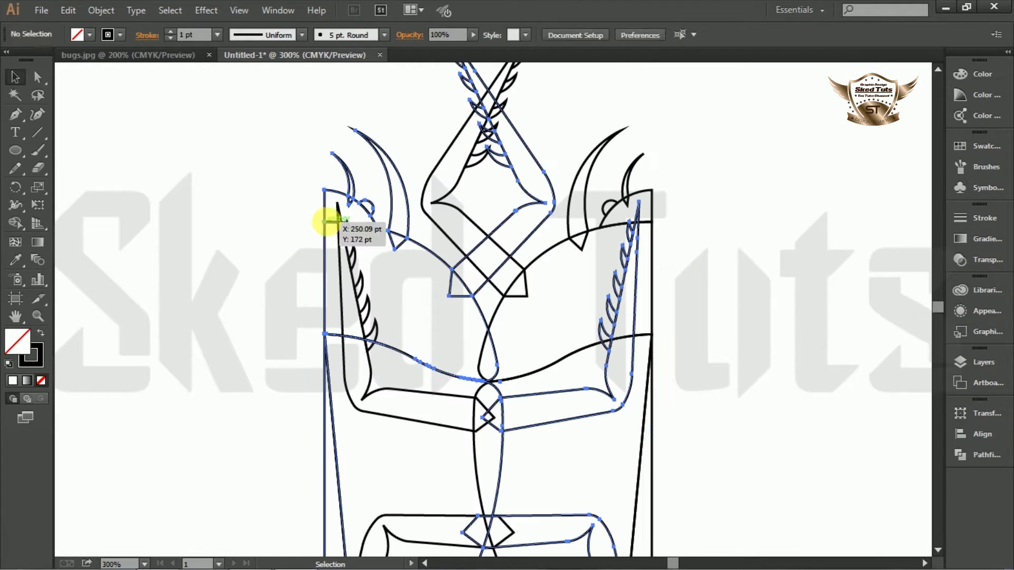
- Move the reflected half beside the original so their straight centre edges coincide and complete the bug
{"action": "left_click", "coordinate": [324, 230]}
{"action": "left_click_drag", "start_coordinate": [324, 230], "coordinate": [665, 246]}
{"action": "left_click", "coordinate": [782, 208]}
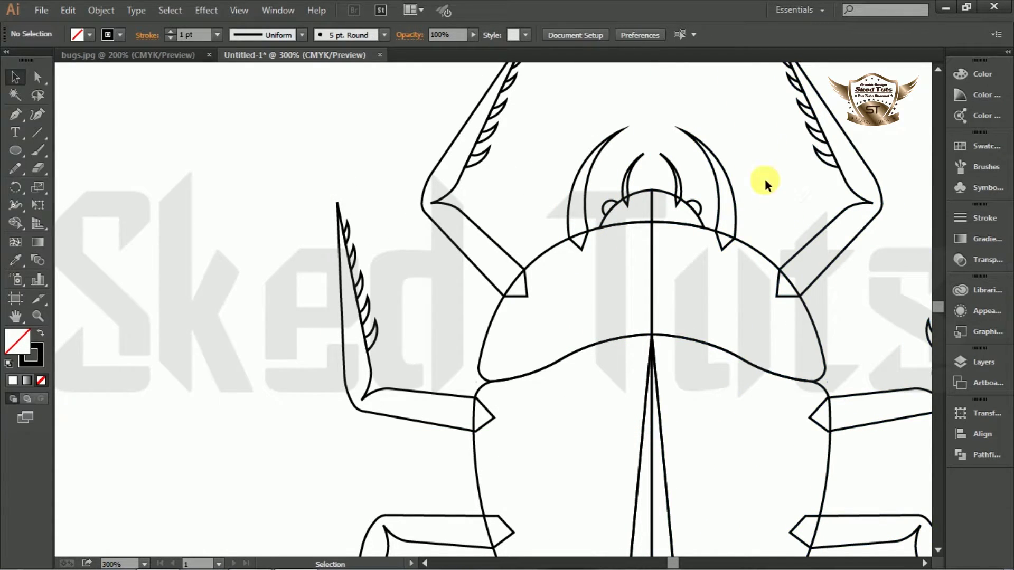
- Ungroup the two mirrored halves of the bug so their parts can be edited separately
{"action": "key", "text": "ctrl+minus"}
{"action": "left_click_drag", "start_coordinate": [800, 124], "coordinate": [373, 401]}
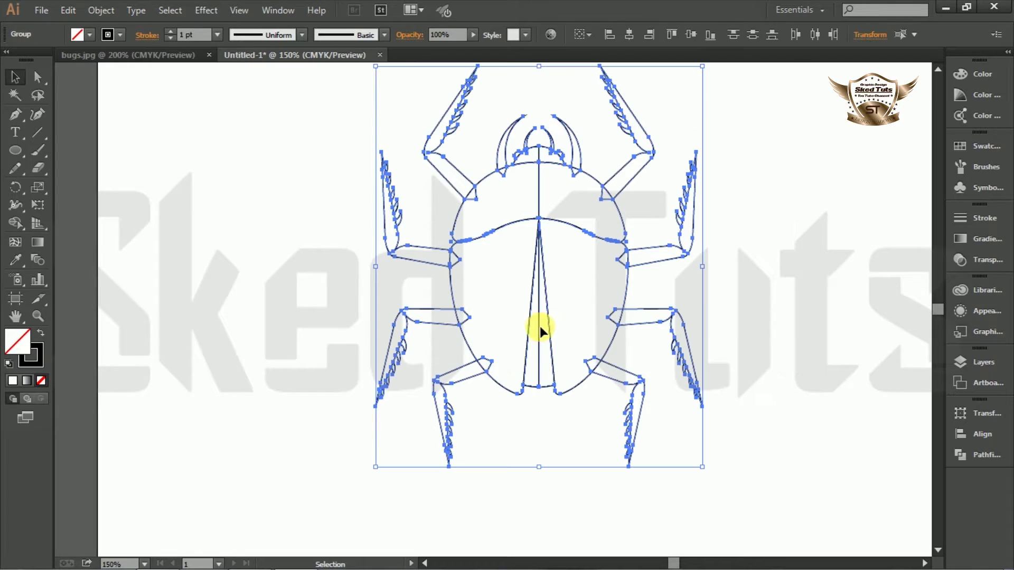
{"action": "right_click", "coordinate": [537, 290]}
{"action": "left_click", "coordinate": [613, 371]}
{"action": "right_click", "coordinate": [573, 292]}
{"action": "left_click", "coordinate": [746, 348]}
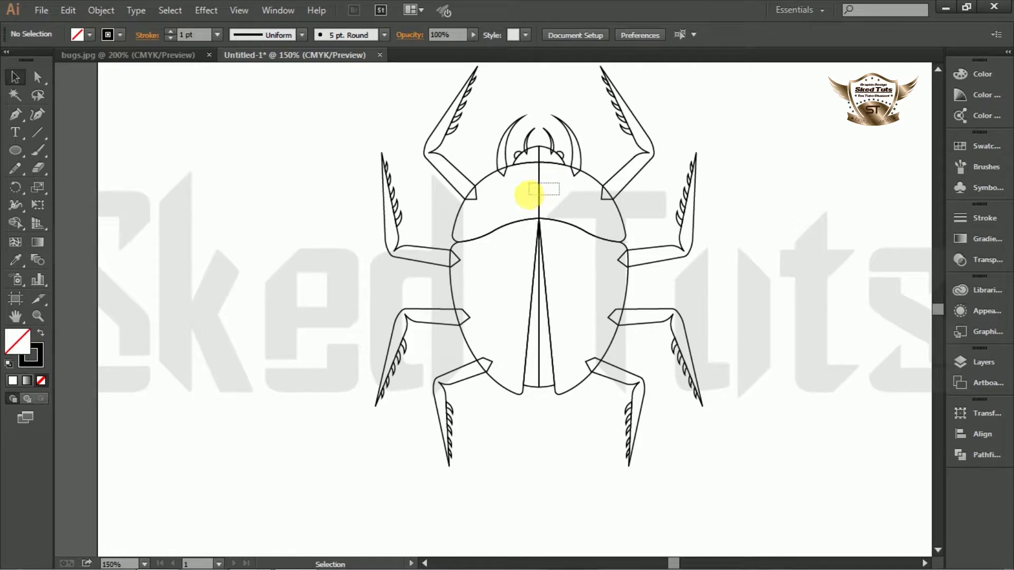
- Merge the two halves of the front body section into one shape with the Shape Builder
{"action": "left_click_drag", "start_coordinate": [528, 195], "coordinate": [529, 196]}
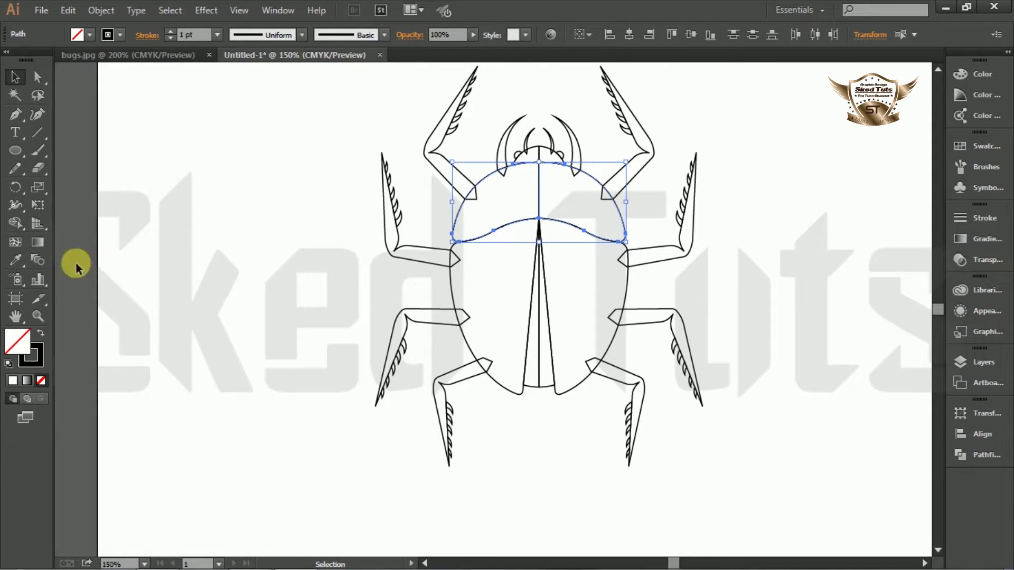
{"action": "left_click", "coordinate": [14, 223]}
{"action": "left_click_drag", "start_coordinate": [558, 189], "coordinate": [562, 188]}
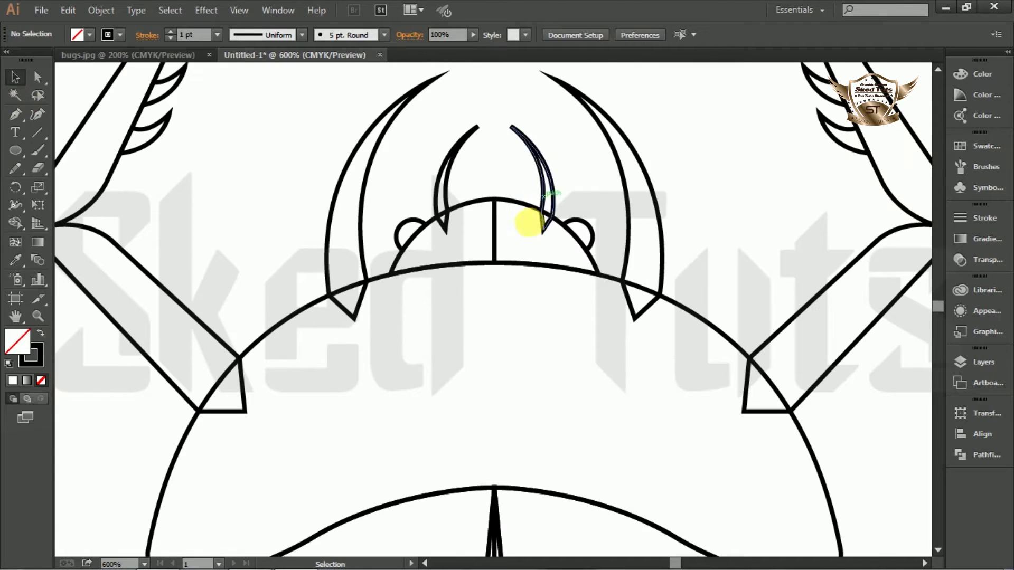
- Merge the left and right halves of the bug's head into one shape with the Shape Builder
{"action": "left_click", "coordinate": [520, 238]}
{"action": "left_click", "coordinate": [14, 224]}
{"action": "mouse_move", "coordinate": [452, 218]}
{"action": "left_mouse_down"}
{"action": "mouse_move", "coordinate": [518, 224]}
{"action": "mouse_move", "coordinate": [480, 232]}
{"action": "left_mouse_up"}
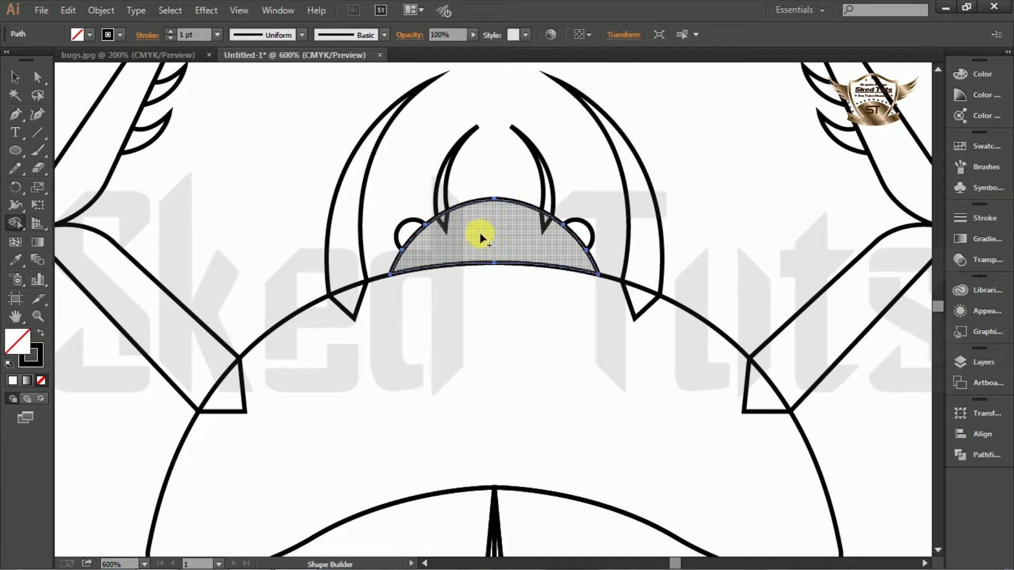
{"action": "left_click", "coordinate": [339, 143]}
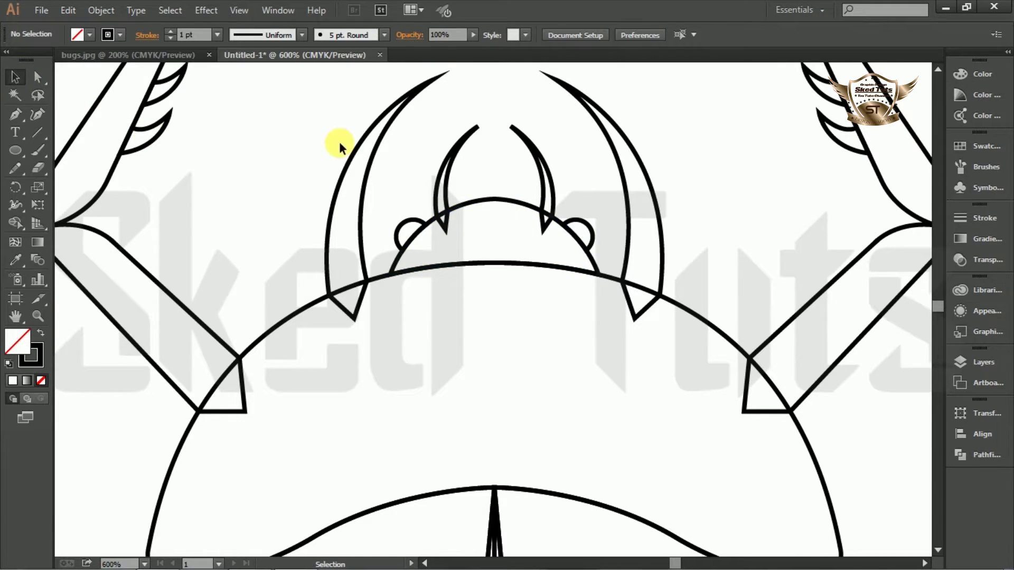
- Merge the two halves of the narrow abdomen wedge between the wings into one shape with the Shape Builder
{"action": "scroll", "coordinate": [439, 155], "scroll_direction": "down", "scroll_amount": 3}
{"action": "scroll", "coordinate": [434, 153], "scroll_direction": "down", "scroll_amount": 2}
{"action": "scroll", "coordinate": [443, 132], "scroll_direction": "down", "scroll_amount": 1}
{"action": "scroll", "coordinate": [443, 130], "scroll_direction": "down", "scroll_amount": 4}
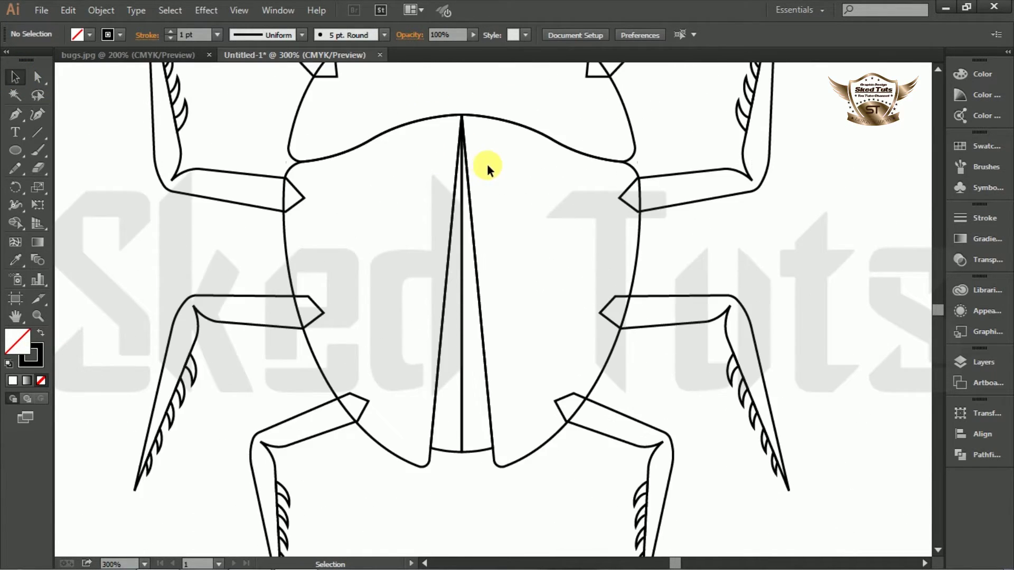
{"action": "left_click", "coordinate": [454, 309]}
{"action": "left_click", "coordinate": [15, 223]}
{"action": "mouse_move", "coordinate": [478, 309]}
{"action": "left_mouse_down"}
{"action": "mouse_move", "coordinate": [456, 312]}
{"action": "mouse_move", "coordinate": [444, 336]}
{"action": "left_mouse_up"}
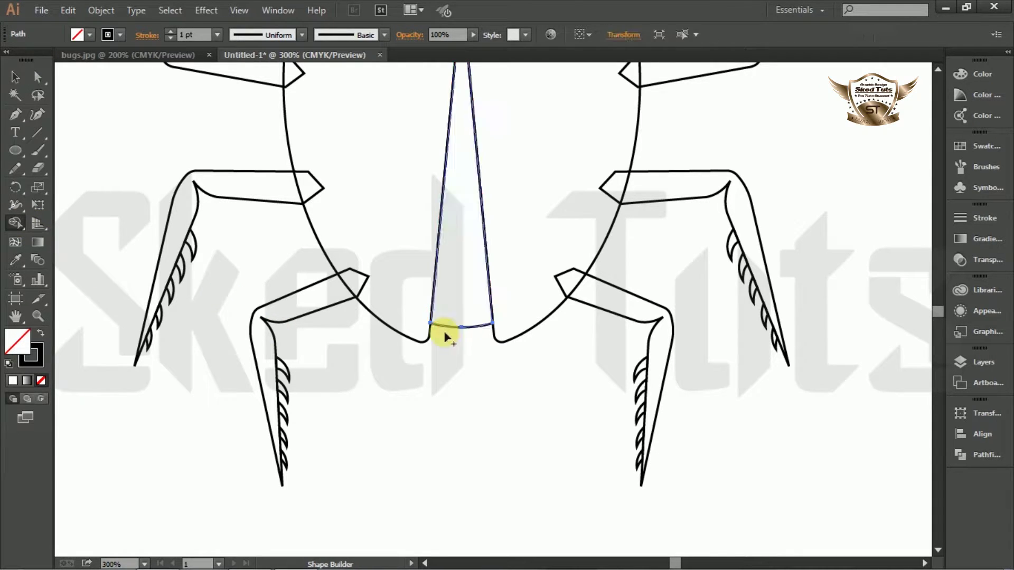
{"action": "left_click", "coordinate": [15, 79]}
{"action": "left_click", "coordinate": [498, 416]}
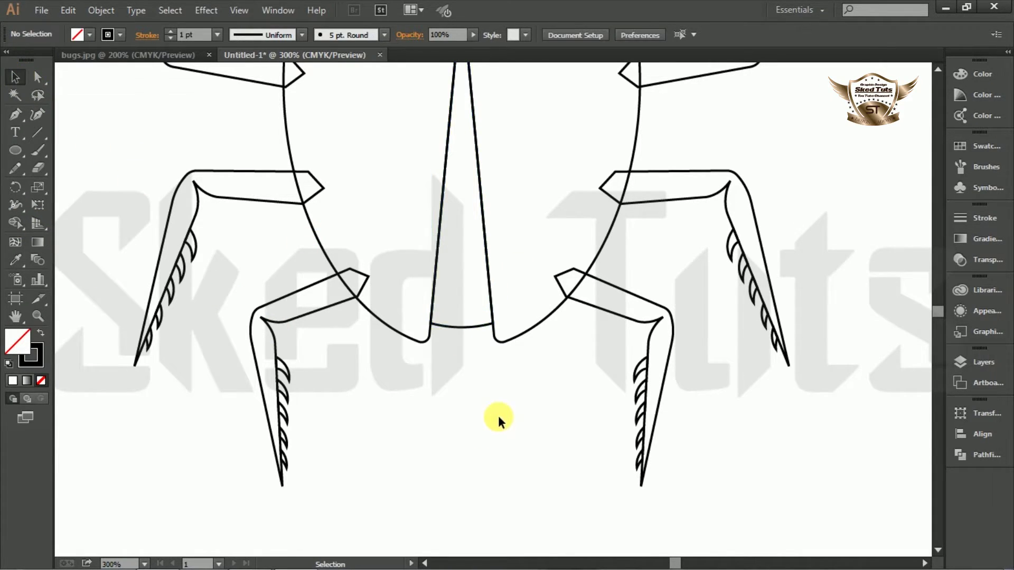
- Fill the legs, spikes, horns, antennae and eyes with black, leaving out the head, front body, wings and wedge
{"action": "scroll", "coordinate": [499, 416], "scroll_direction": "up", "scroll_amount": 2}
{"action": "scroll", "coordinate": [482, 405], "scroll_direction": "down", "scroll_amount": 3}
{"action": "scroll", "coordinate": [498, 261], "scroll_direction": "up", "scroll_amount": 1}
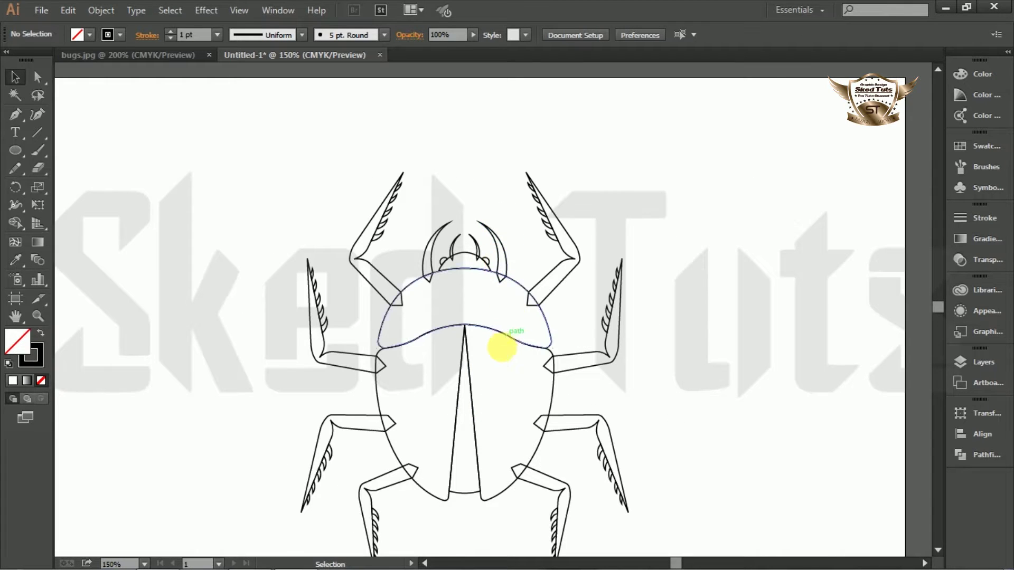
{"action": "scroll", "coordinate": [531, 282], "scroll_direction": "down", "scroll_amount": 2}
{"action": "left_click", "coordinate": [547, 267]}
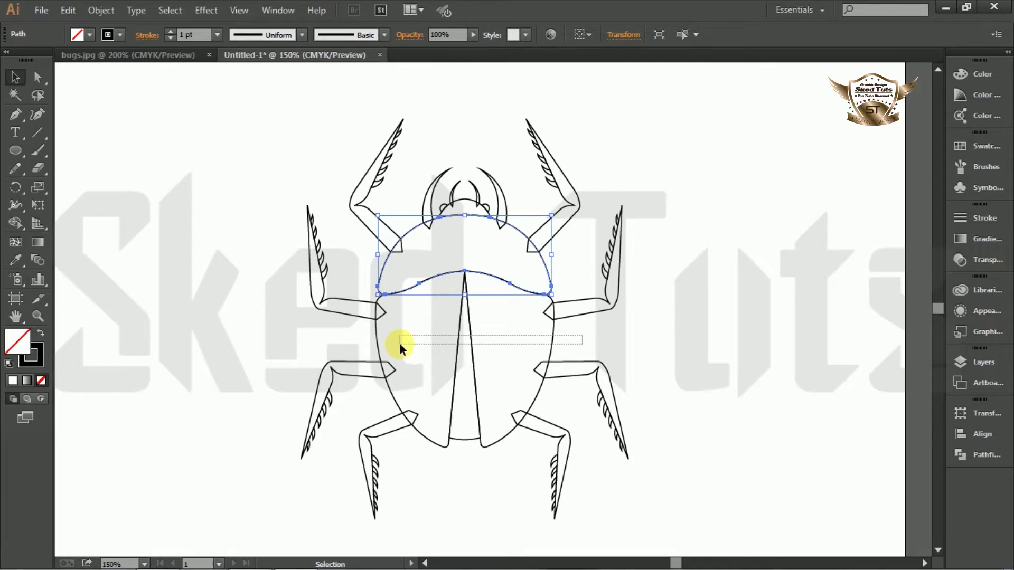
{"action": "left_click", "coordinate": [441, 277]}
{"action": "left_click", "coordinate": [465, 214], "text": "shift"}
{"action": "left_click_drag", "start_coordinate": [708, 96], "coordinate": [237, 527]}
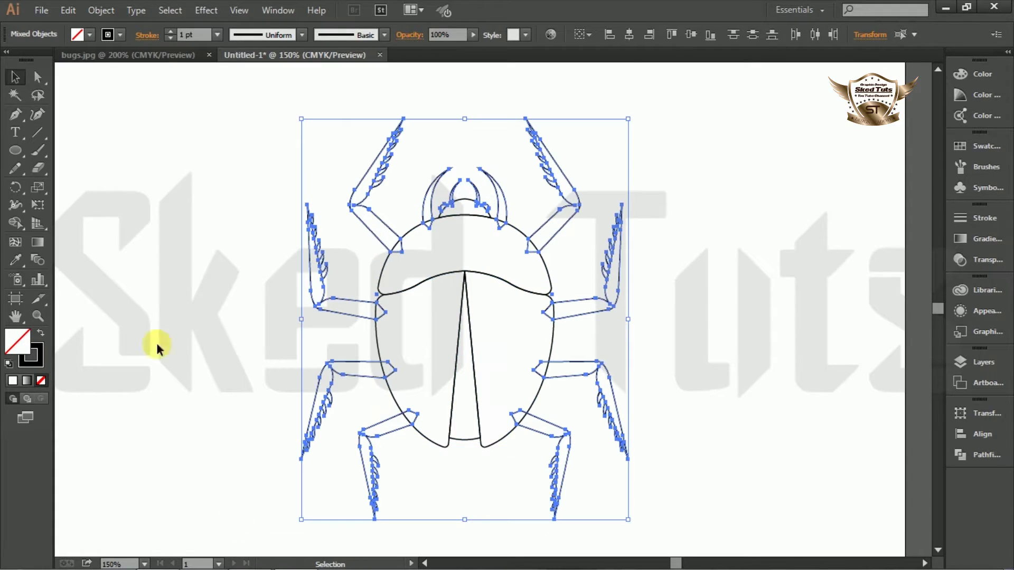
{"action": "left_click", "coordinate": [92, 37]}
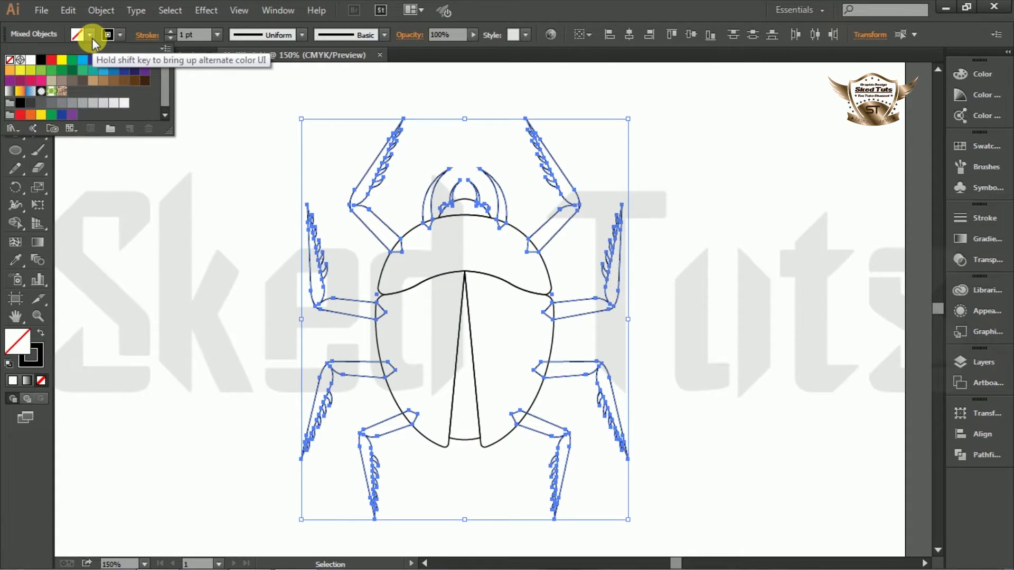
{"action": "left_click", "coordinate": [49, 67]}
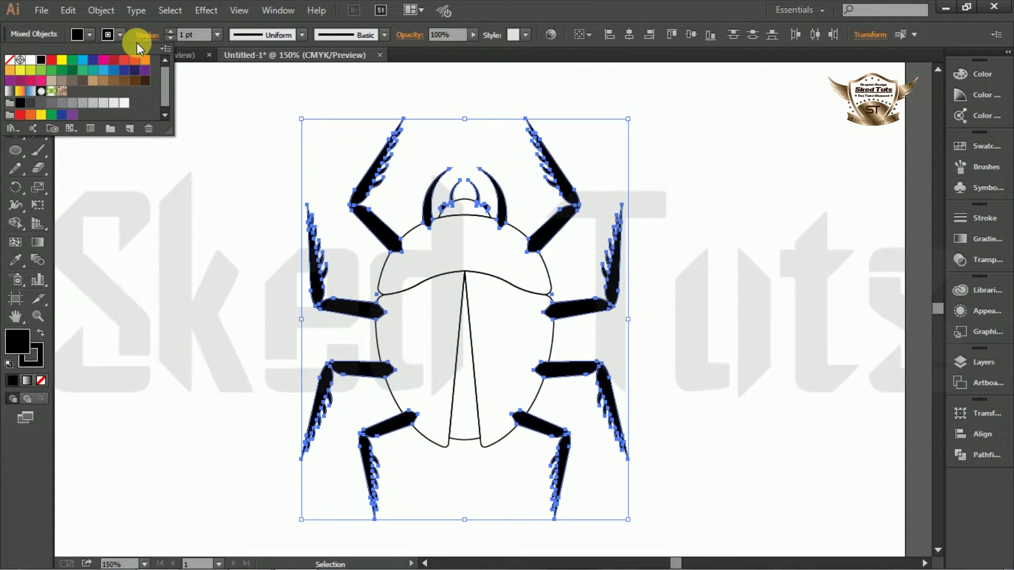
- Remove the stroke from the black legs, spikes, horns, antennae and eyes
{"action": "left_click", "coordinate": [119, 34]}
{"action": "left_click", "coordinate": [119, 34]}
{"action": "left_click", "coordinate": [12, 61]}
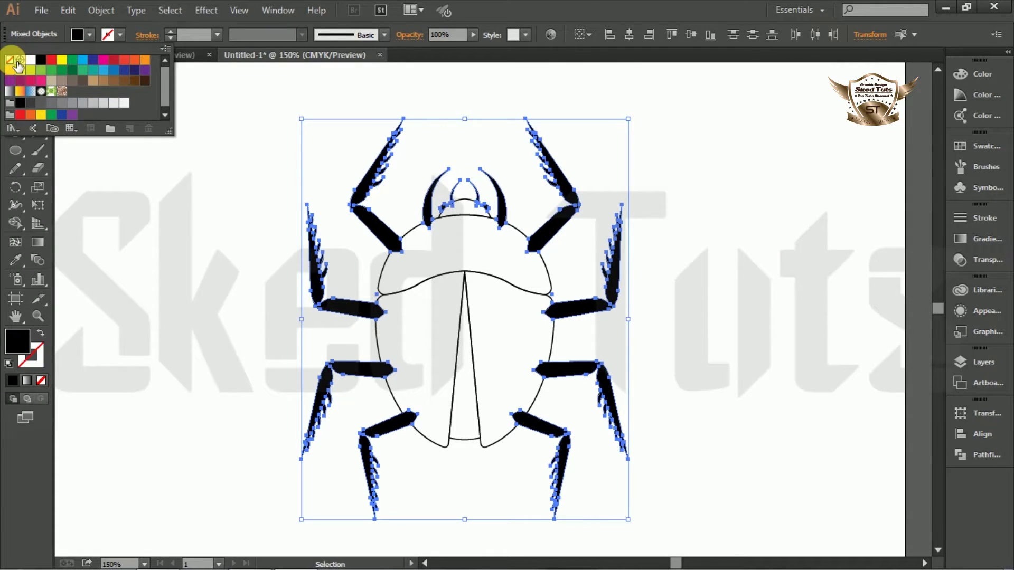
{"action": "left_click", "coordinate": [736, 255]}
- Fill the head, front body, both wings and the central wedge with CMYK Red
{"action": "left_click", "coordinate": [552, 324]}
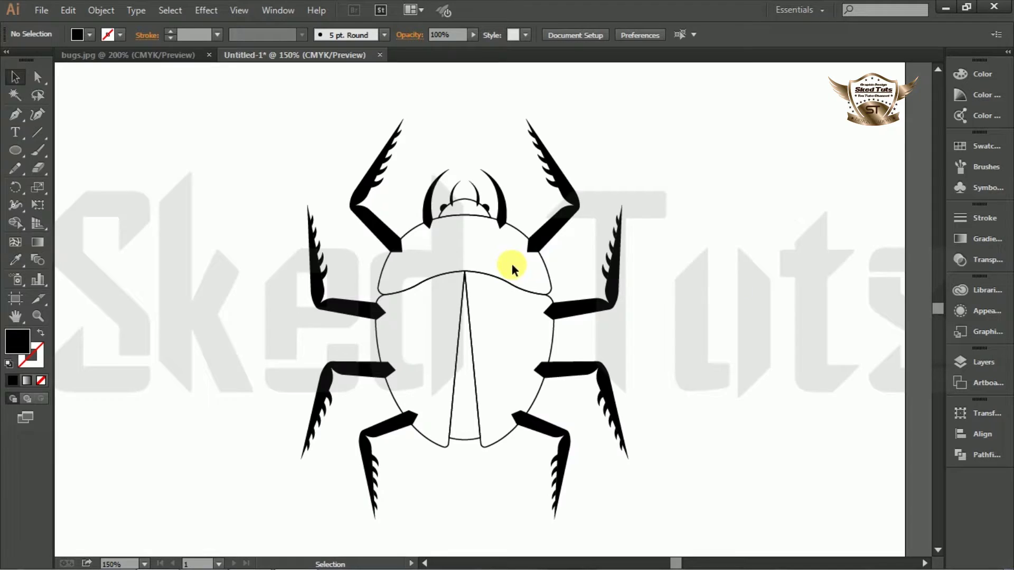
{"action": "left_click_drag", "start_coordinate": [452, 331], "coordinate": [516, 333]}
{"action": "left_click_drag", "start_coordinate": [466, 191], "coordinate": [461, 217]}
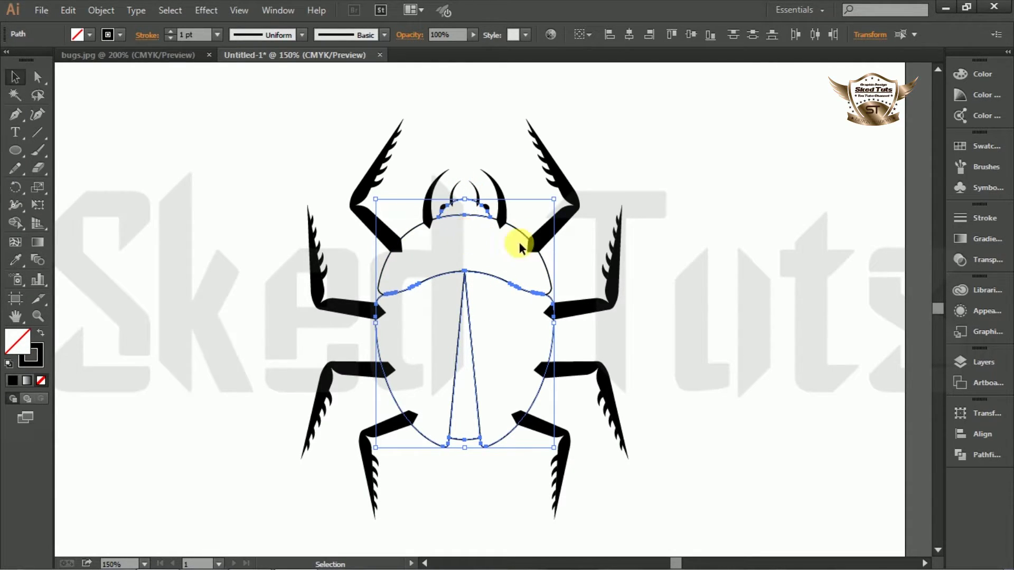
{"action": "left_click", "coordinate": [90, 35]}
{"action": "left_click", "coordinate": [118, 37]}
{"action": "left_click", "coordinate": [90, 36]}
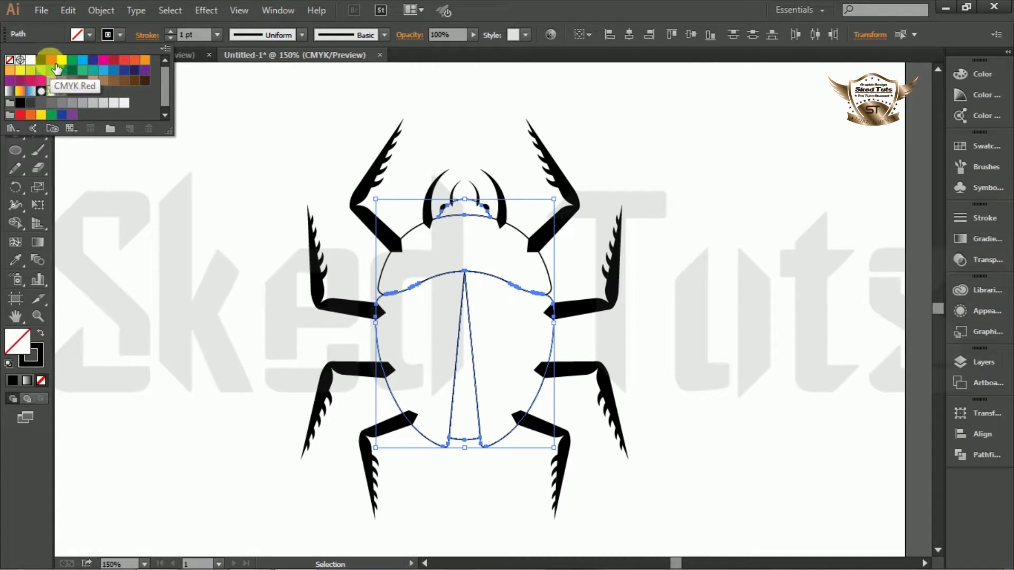
{"action": "left_click", "coordinate": [57, 65]}
{"action": "left_click", "coordinate": [672, 410]}
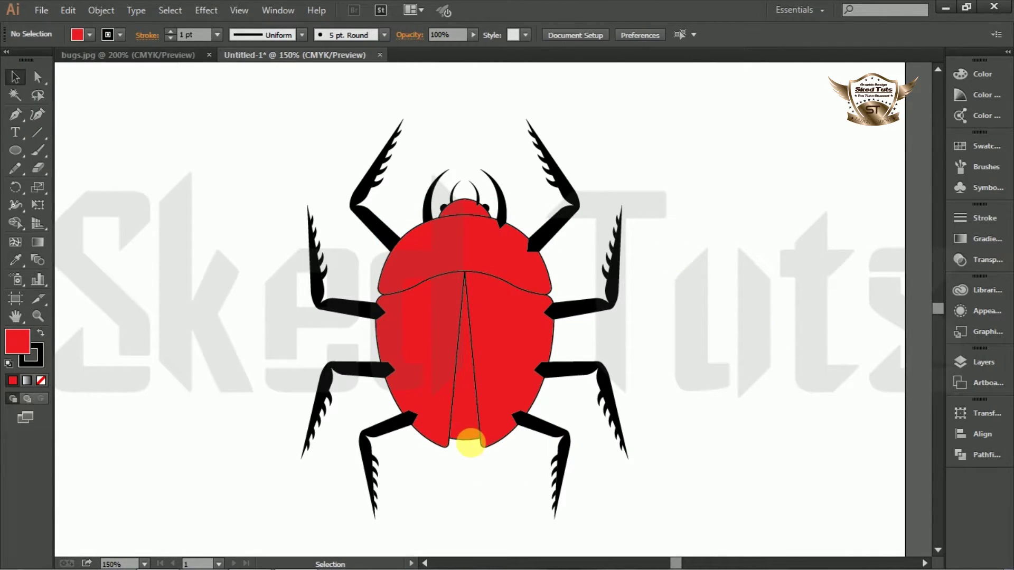
- Fill the narrow wedge between the wings with black
{"action": "left_click", "coordinate": [468, 438]}
{"action": "left_click", "coordinate": [90, 36]}
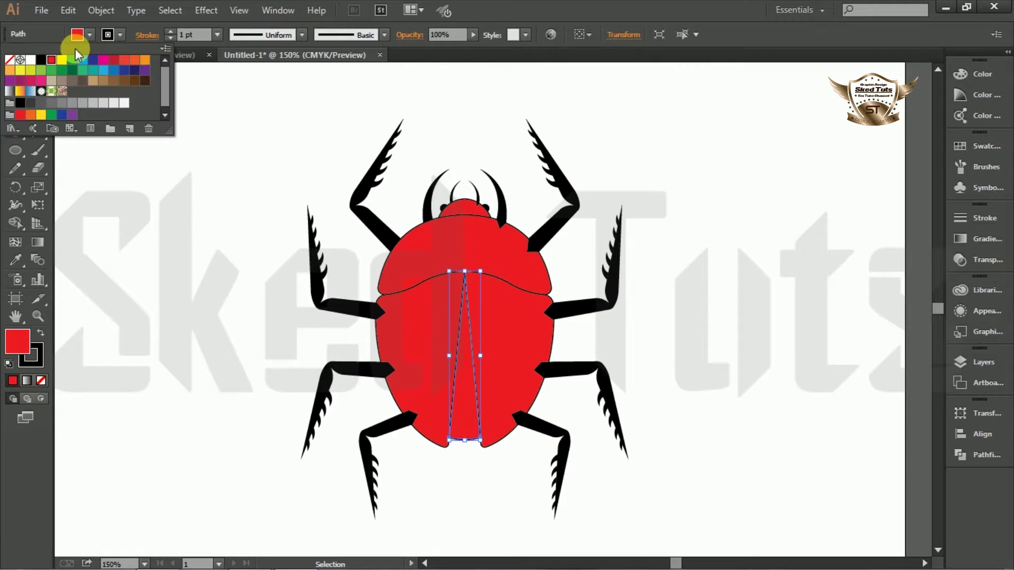
{"action": "left_click", "coordinate": [45, 63]}
{"action": "left_click", "coordinate": [664, 223]}
- Bring the red head, front body and both wings to the front, over the leg ends
{"action": "scroll", "coordinate": [664, 223], "scroll_direction": "down", "scroll_amount": 1}
{"action": "left_click", "coordinate": [482, 213]}
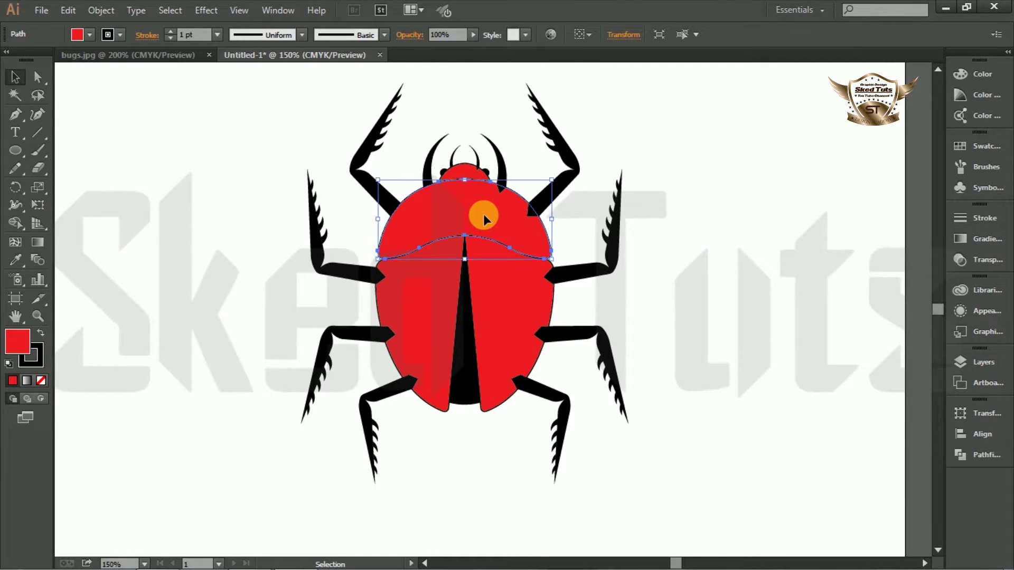
{"action": "left_click", "coordinate": [510, 263], "text": "shift"}
{"action": "left_click", "coordinate": [512, 275], "text": "shift"}
{"action": "left_click", "coordinate": [444, 292], "text": "shift"}
{"action": "left_click", "coordinate": [467, 169], "text": "shift"}
{"action": "right_click", "coordinate": [467, 171]}
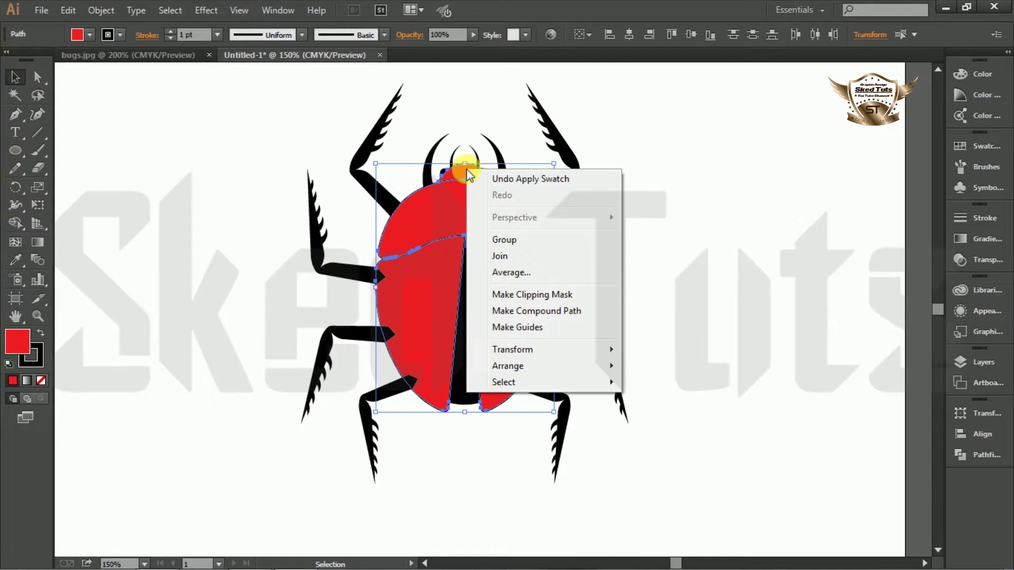
{"action": "mouse_move", "coordinate": [603, 370]}
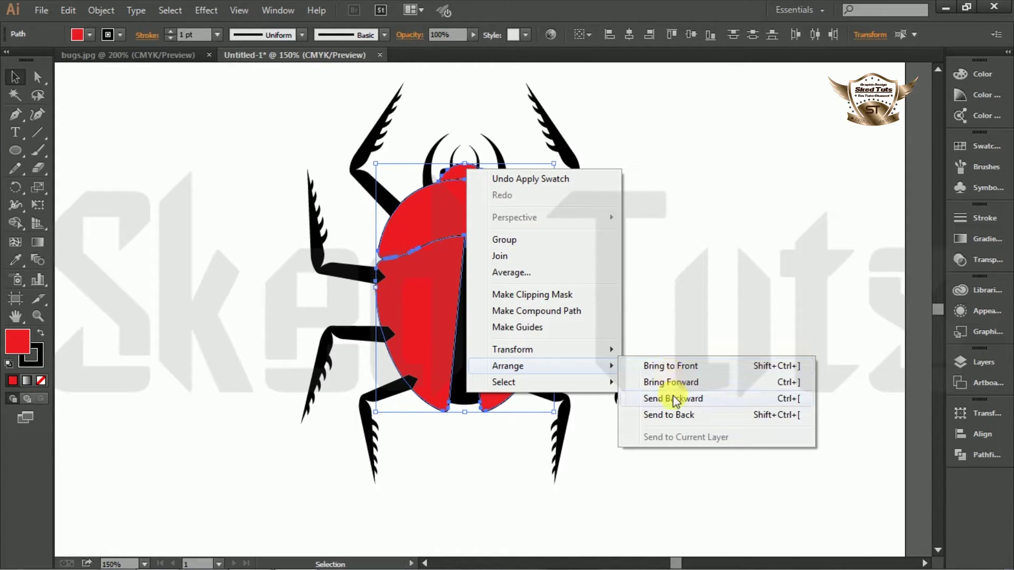
{"action": "left_click", "coordinate": [672, 366]}
{"action": "left_click", "coordinate": [728, 249]}
- Draw a small circle on the left wing near its upper inner corner
{"action": "key", "text": "ctrl+equal"}
{"action": "key", "text": "ctrl+equal"}
{"action": "key", "text": "ctrl+equal"}
{"action": "left_click", "coordinate": [19, 150]}
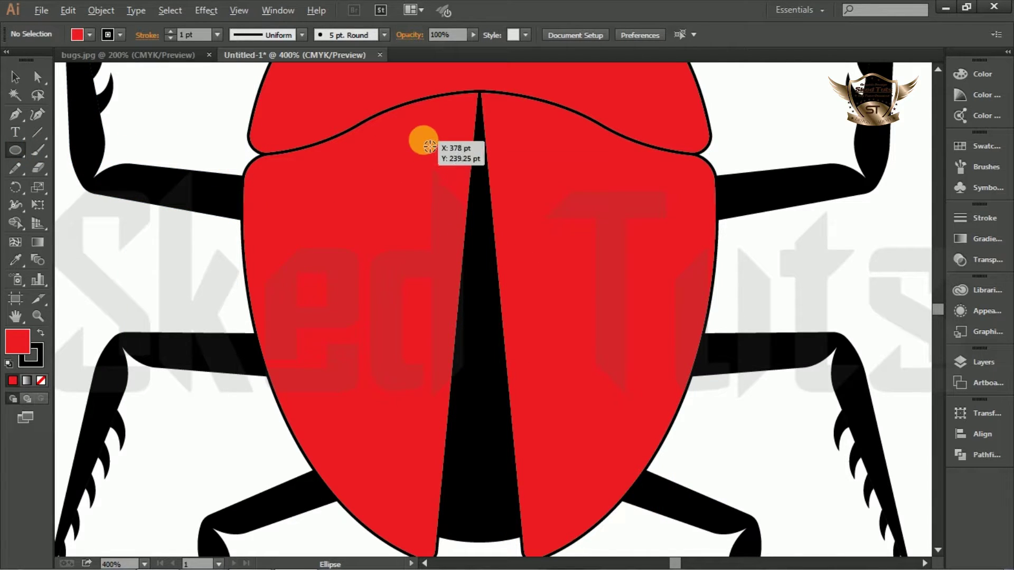
{"action": "left_click_drag", "start_coordinate": [419, 137], "coordinate": [465, 132]}
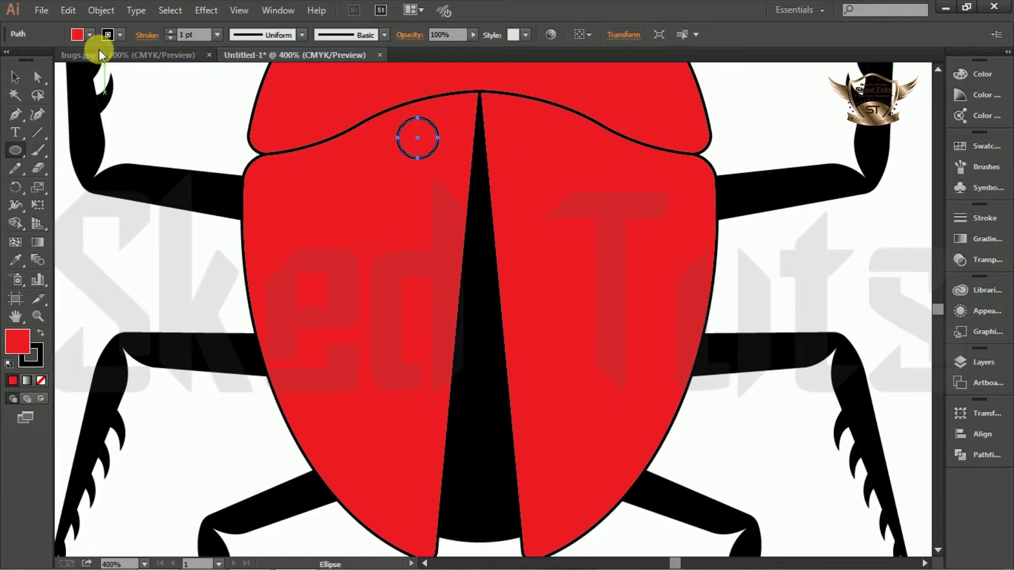
- Remove the small circle's stroke and fill it with black
{"action": "left_click", "coordinate": [118, 36]}
{"action": "left_click", "coordinate": [9, 60]}
{"action": "left_click", "coordinate": [104, 36]}
{"action": "left_click", "coordinate": [90, 35]}
{"action": "left_click", "coordinate": [43, 60]}
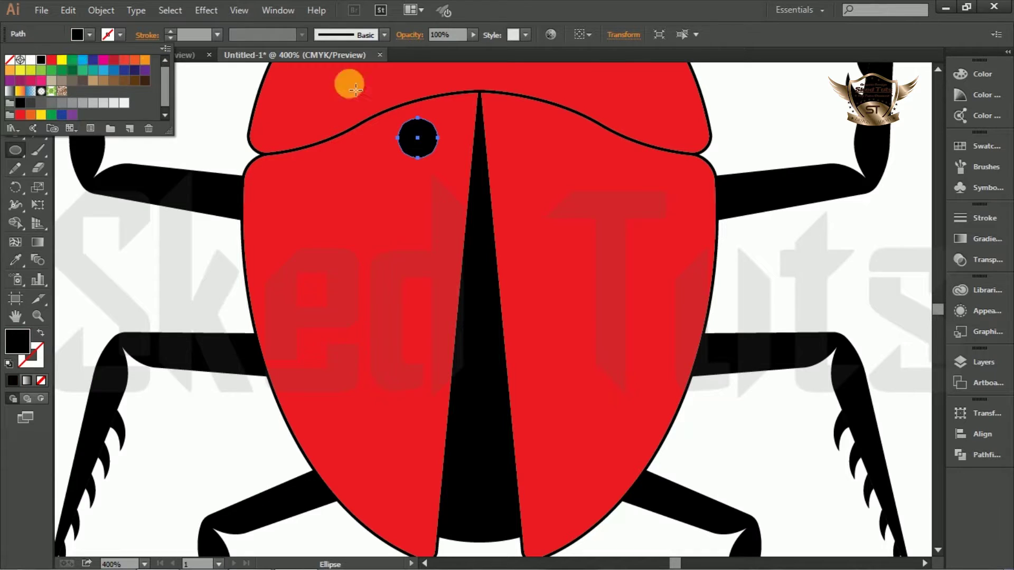
- Spread six copies of the black spot over the left wing
{"action": "left_click", "coordinate": [760, 3]}
{"action": "left_click", "coordinate": [15, 75]}
{"action": "left_click", "coordinate": [826, 273]}
{"action": "left_click", "coordinate": [420, 144]}
{"action": "left_click_drag", "start_coordinate": [423, 143], "coordinate": [368, 220]}
{"action": "scroll", "coordinate": [482, 129], "scroll_direction": "down", "scroll_amount": 3}
{"action": "left_click_drag", "start_coordinate": [357, 138], "coordinate": [381, 388]}
{"action": "left_click_drag", "start_coordinate": [361, 286], "coordinate": [359, 300]}
{"action": "scroll", "coordinate": [339, 343], "scroll_direction": "down", "scroll_amount": 2}
{"action": "left_click", "coordinate": [784, 222]}
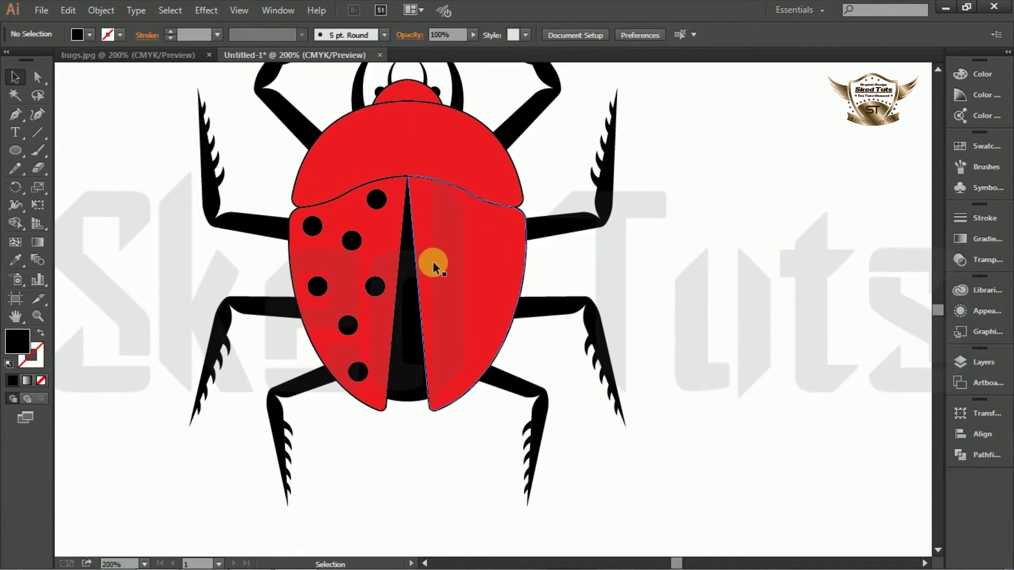
- Copy the black spot onto the front body: three on its left half and two on its centre line
{"action": "key", "text": "ctrl+plus"}
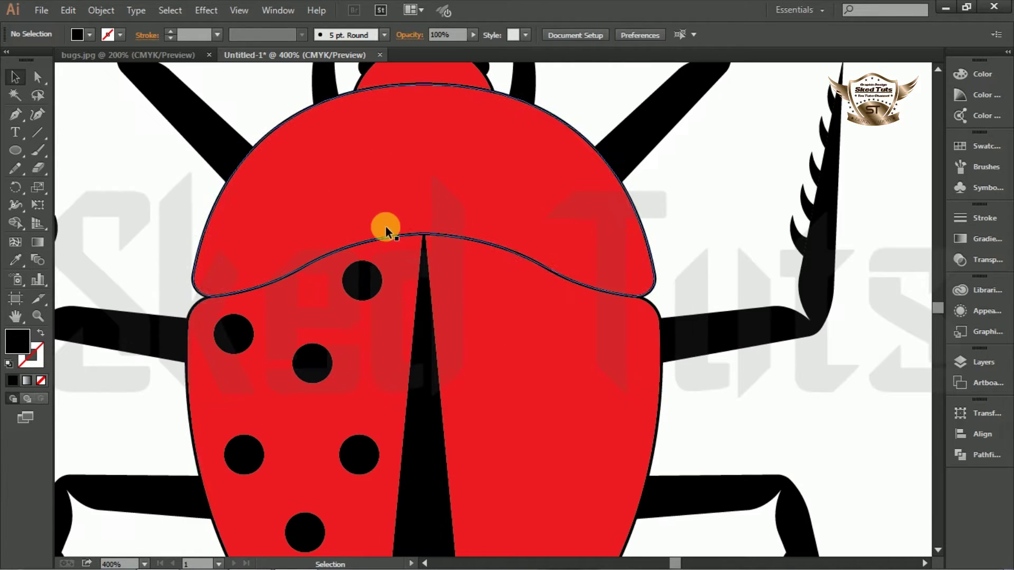
{"action": "left_click", "coordinate": [366, 277]}
{"action": "left_click_drag", "start_coordinate": [363, 296], "coordinate": [333, 238]}
{"action": "left_click_drag", "start_coordinate": [324, 159], "coordinate": [429, 139]}
{"action": "left_click_drag", "start_coordinate": [335, 236], "coordinate": [423, 220]}
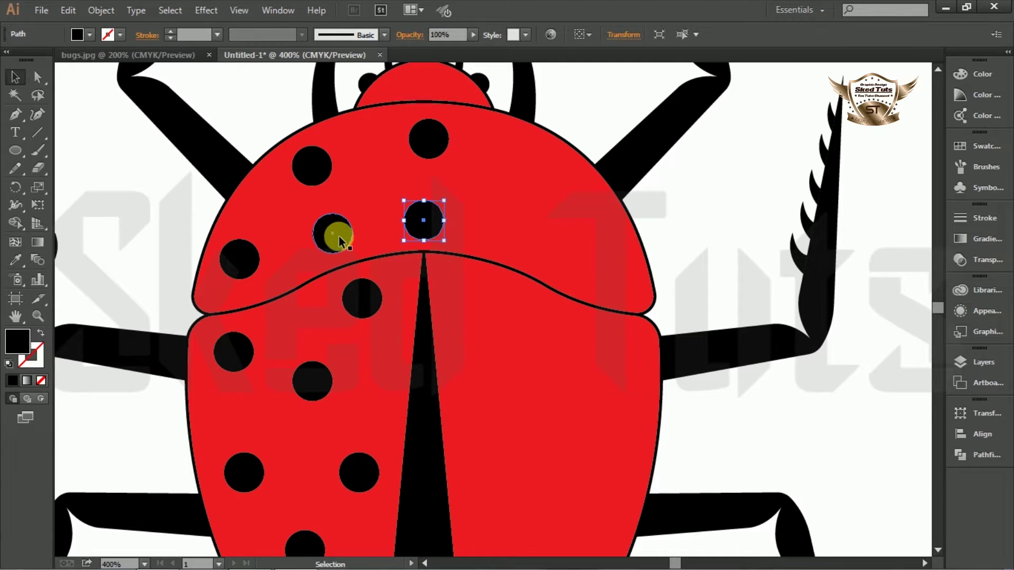
{"action": "key", "text": "ctrl+minus"}
{"action": "left_click_drag", "start_coordinate": [436, 147], "coordinate": [431, 150]}
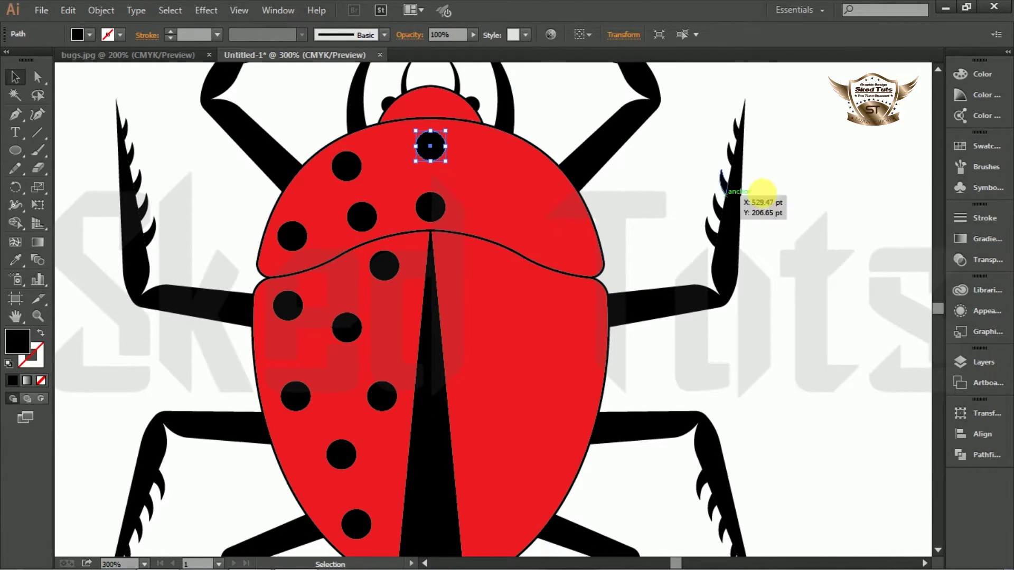
{"action": "left_click", "coordinate": [766, 200]}
- Group all twelve black spots on the left wing and front body
{"action": "left_click", "coordinate": [431, 209], "text": "shift"}
{"action": "left_click", "coordinate": [429, 148], "text": "shift"}
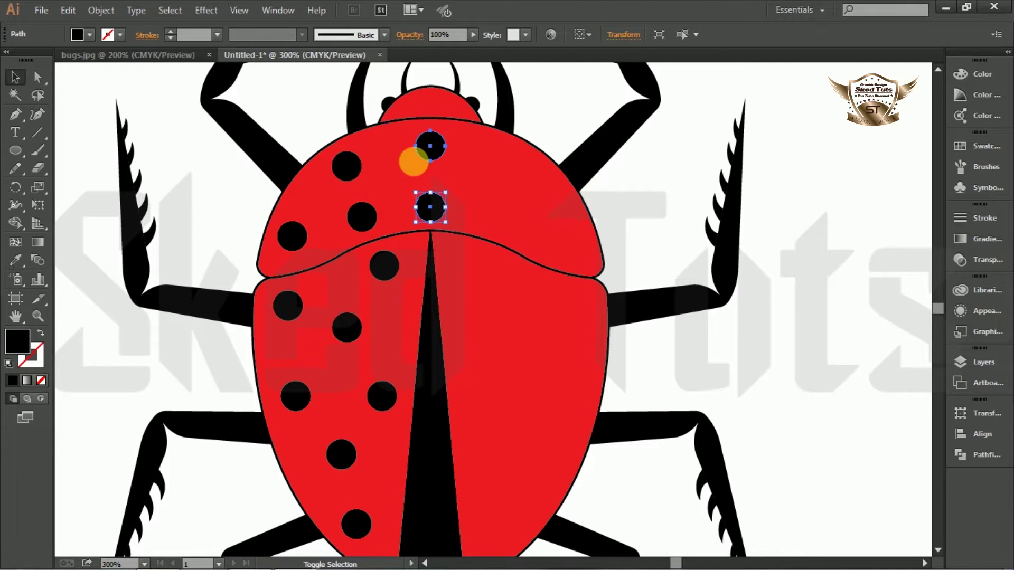
{"action": "left_click", "coordinate": [346, 166], "text": "shift"}
{"action": "left_click", "coordinate": [362, 217], "text": "shift"}
{"action": "left_click", "coordinate": [288, 239], "text": "shift"}
{"action": "left_click", "coordinate": [288, 305], "text": "shift"}
{"action": "left_click", "coordinate": [383, 267], "text": "shift"}
{"action": "left_click", "coordinate": [349, 336], "text": "shift"}
{"action": "left_click", "coordinate": [382, 396], "text": "shift"}
{"action": "left_click", "coordinate": [296, 396], "text": "shift"}
{"action": "left_click", "coordinate": [356, 524], "text": "shift"}
{"action": "left_click", "coordinate": [341, 457], "text": "shift"}
{"action": "right_click", "coordinate": [344, 452]}
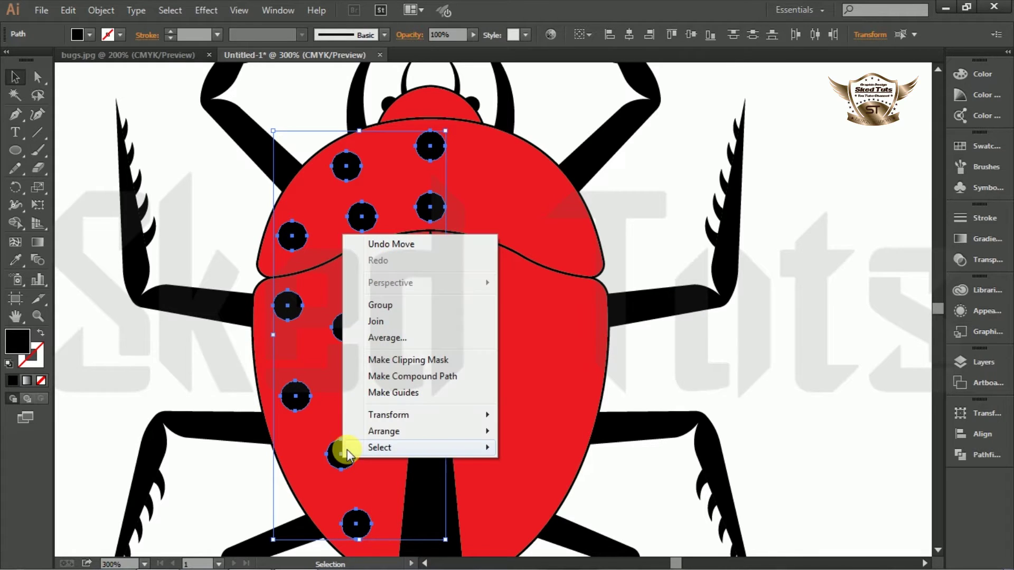
{"action": "left_click", "coordinate": [380, 306]}
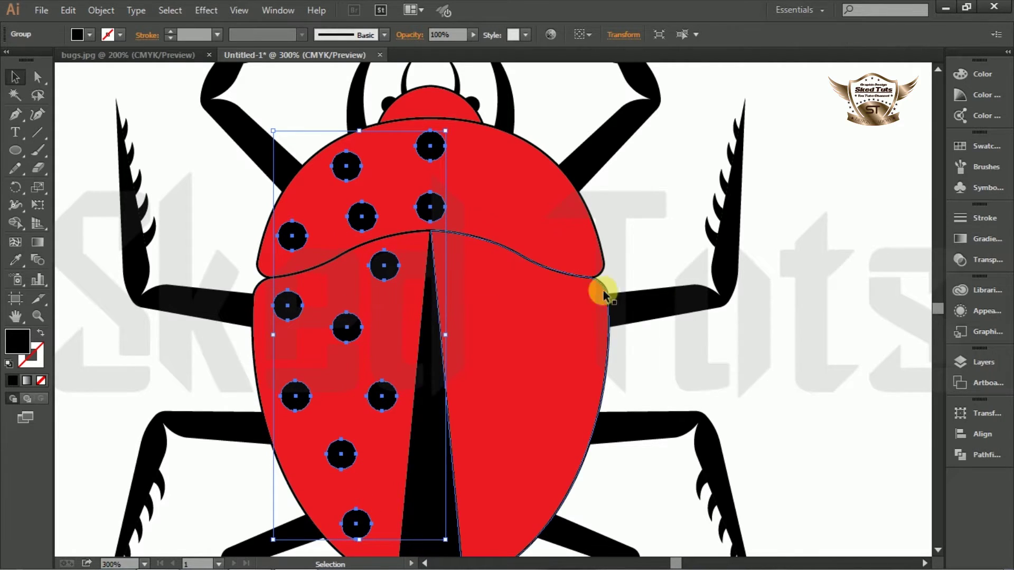
- Reflect a copy of the grouped black spots across the vertical axis and align it over the bug's right half
{"action": "key", "text": "ctrl+minus"}
{"action": "right_click", "coordinate": [387, 204]}
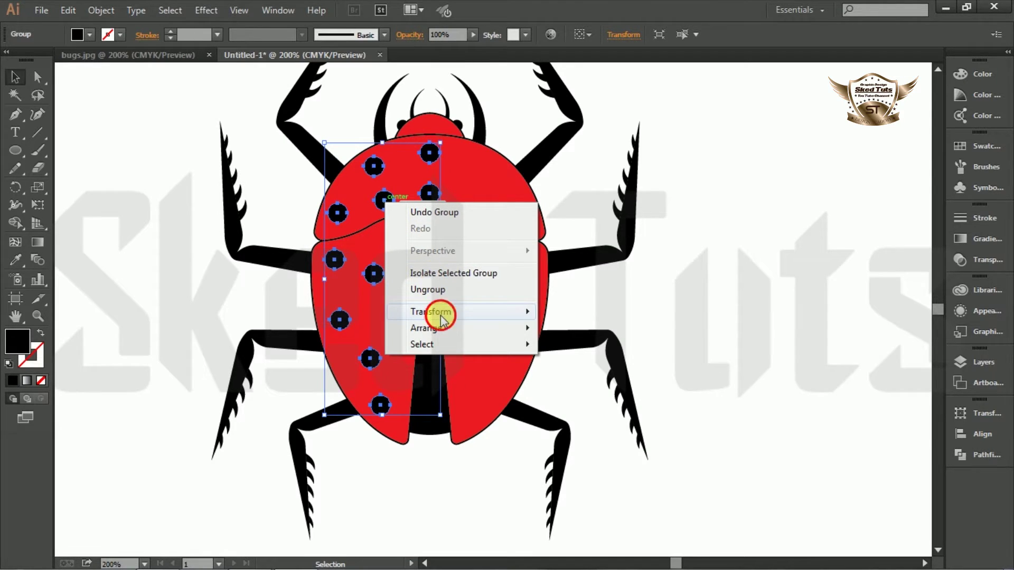
{"action": "mouse_move", "coordinate": [440, 313]}
{"action": "left_click", "coordinate": [584, 370]}
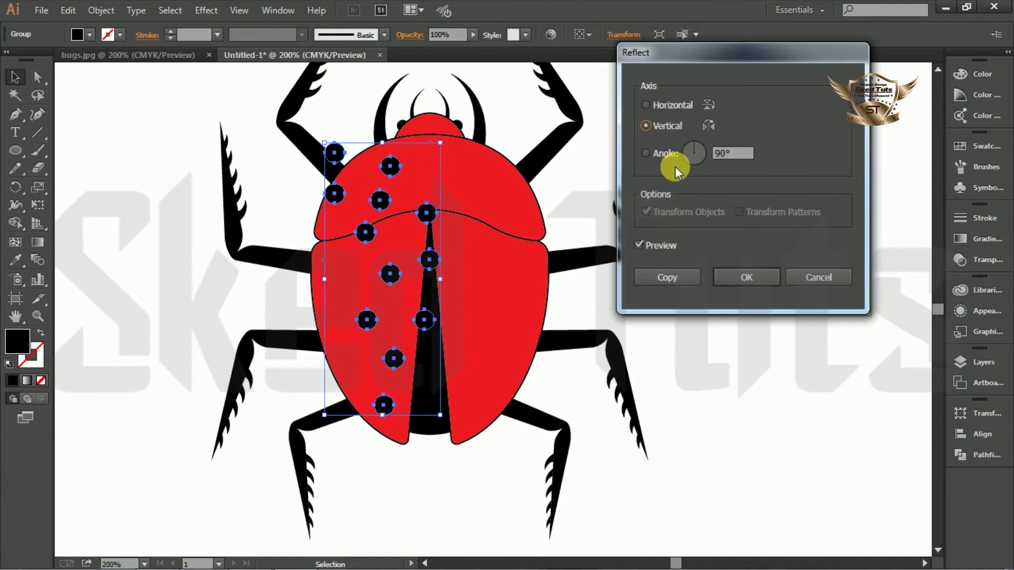
{"action": "left_click", "coordinate": [682, 279]}
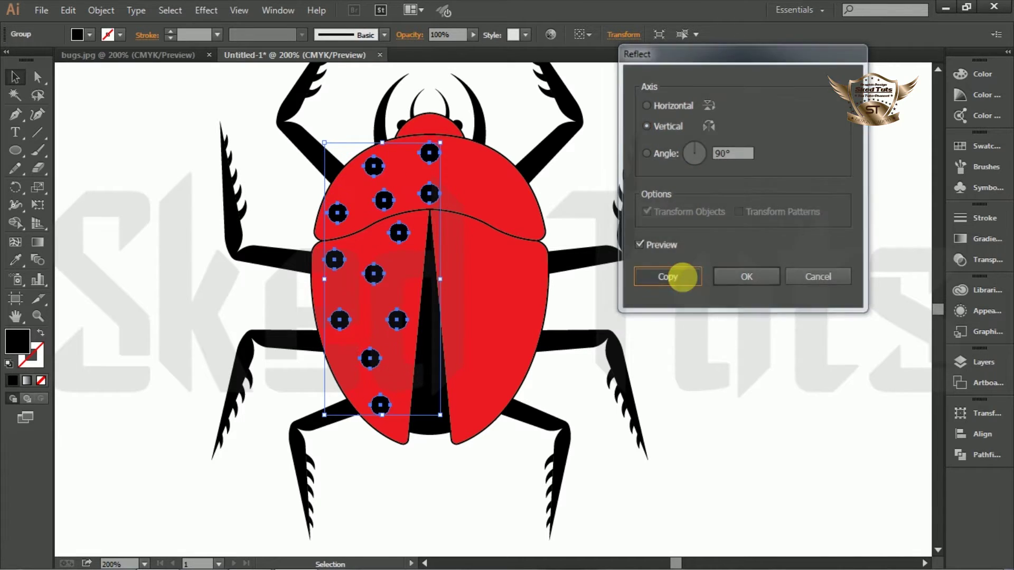
{"action": "left_click_drag", "start_coordinate": [332, 157], "coordinate": [426, 154]}
{"action": "left_click", "coordinate": [674, 203]}
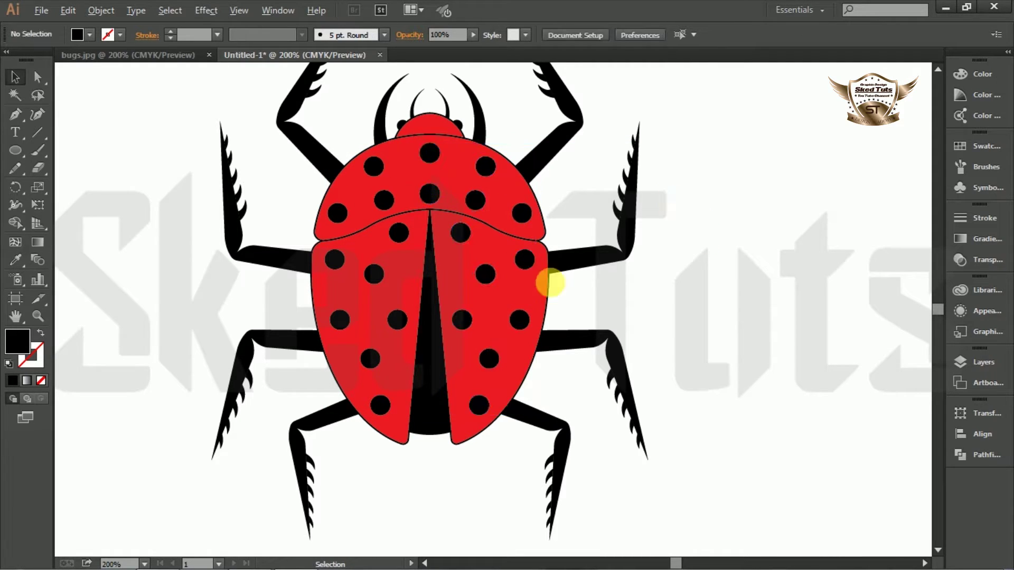
- Remove the stroke from the bug's head and fill the head with black
{"action": "scroll", "coordinate": [648, 274], "scroll_direction": "down", "scroll_amount": 3}
{"action": "scroll", "coordinate": [619, 248], "scroll_direction": "up", "scroll_amount": 3}
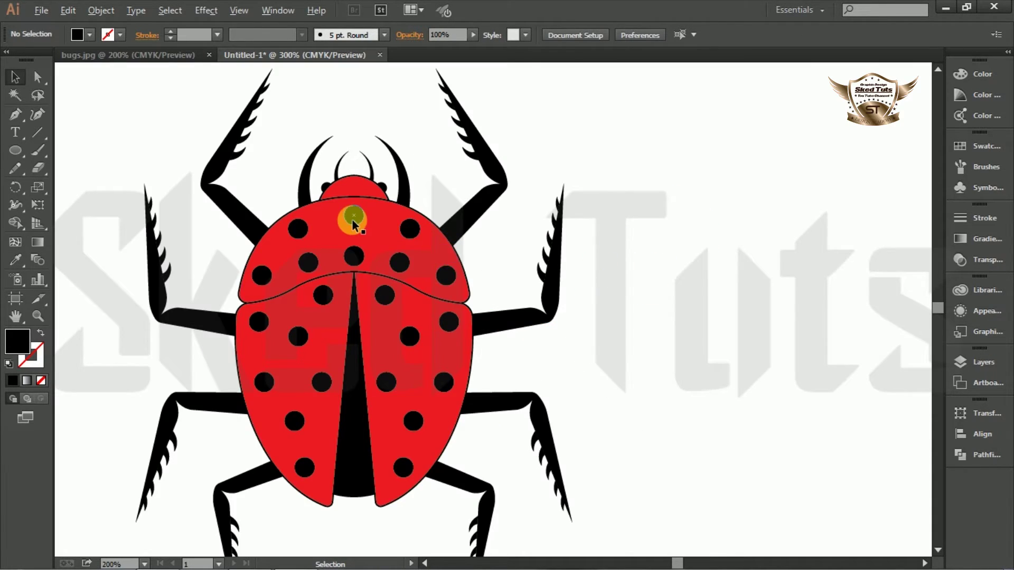
{"action": "scroll", "coordinate": [351, 219], "scroll_direction": "up", "scroll_amount": 3}
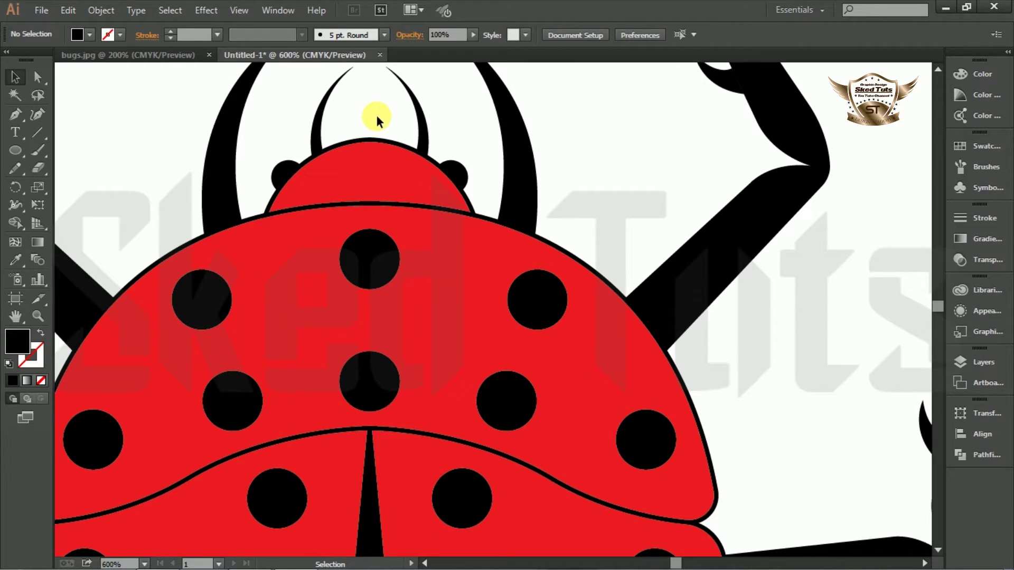
{"action": "left_click", "coordinate": [369, 151]}
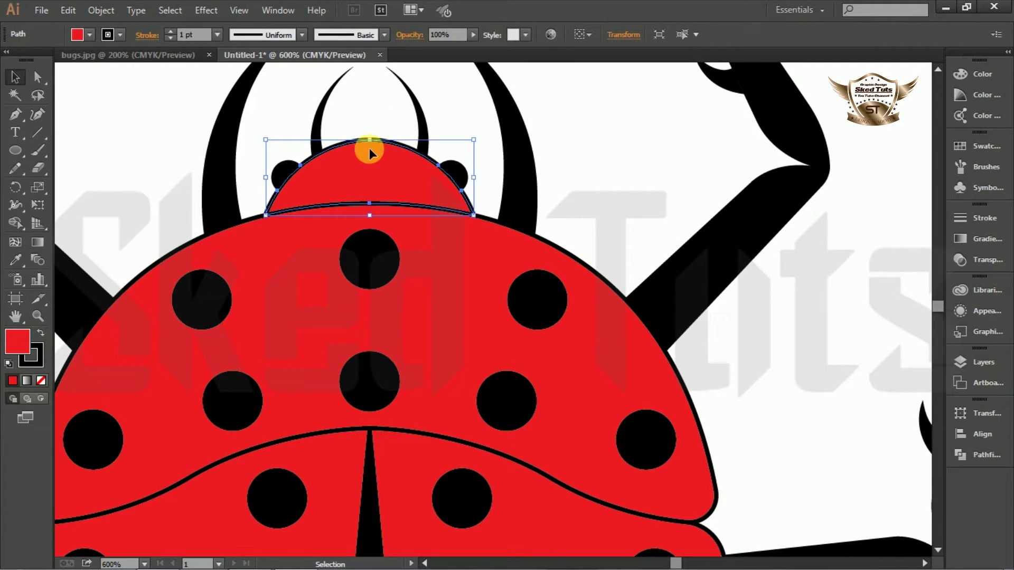
{"action": "left_click", "coordinate": [119, 35]}
{"action": "left_click", "coordinate": [10, 60]}
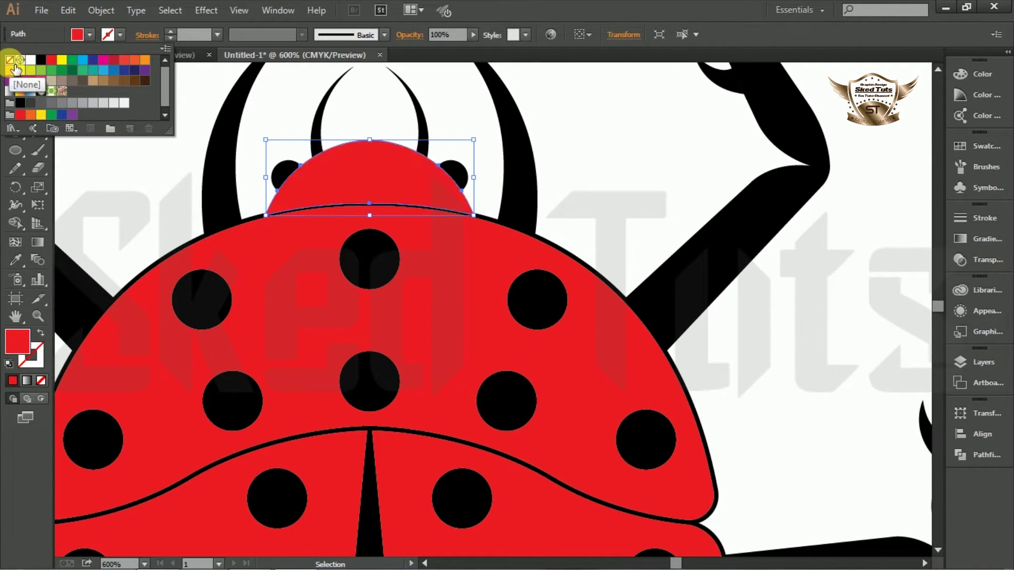
{"action": "left_click", "coordinate": [88, 35]}
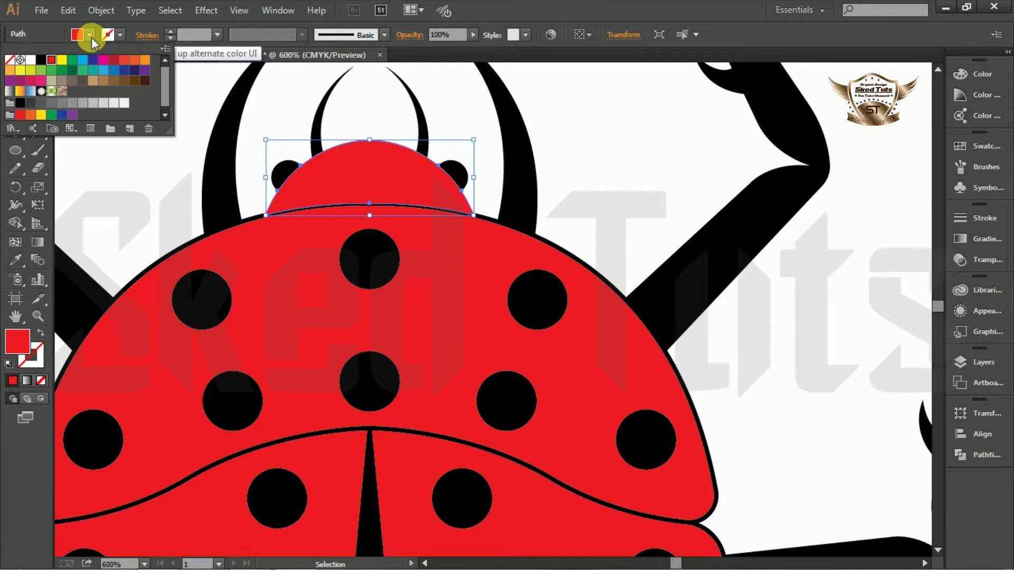
{"action": "left_click", "coordinate": [43, 60]}
{"action": "left_click", "coordinate": [648, 171]}
- Draw a closed upward-arching crescent about 95 pt wide and 20 pt high across the middle of the front body with the Pen tool
{"action": "scroll", "coordinate": [699, 212], "scroll_direction": "down", "scroll_amount": 2}
{"action": "scroll", "coordinate": [789, 276], "scroll_direction": "up", "scroll_amount": 1}
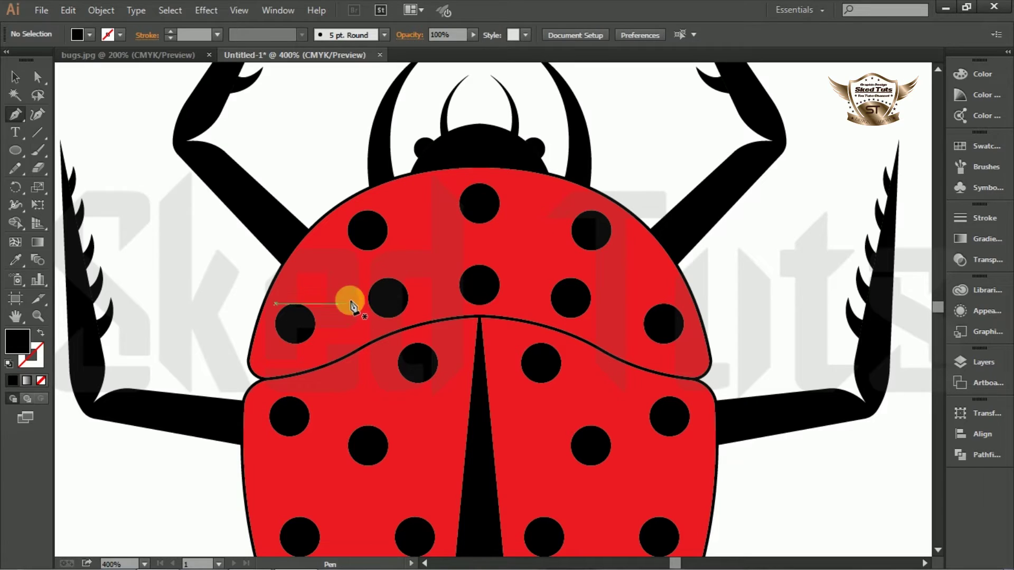
{"action": "left_click", "coordinate": [626, 308]}
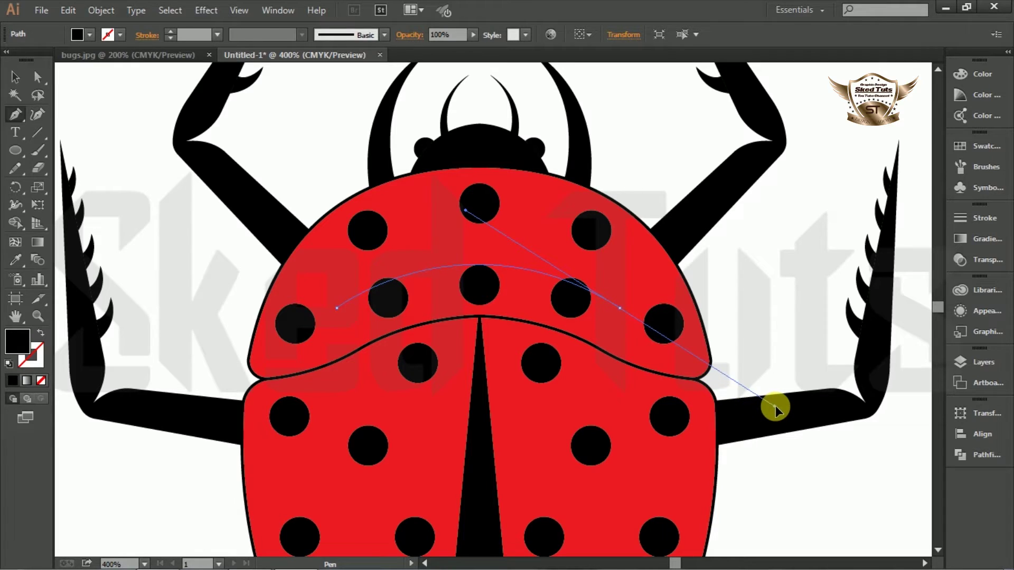
{"action": "left_click_drag", "start_coordinate": [775, 406], "coordinate": [776, 405]}
{"action": "left_click", "coordinate": [620, 308]}
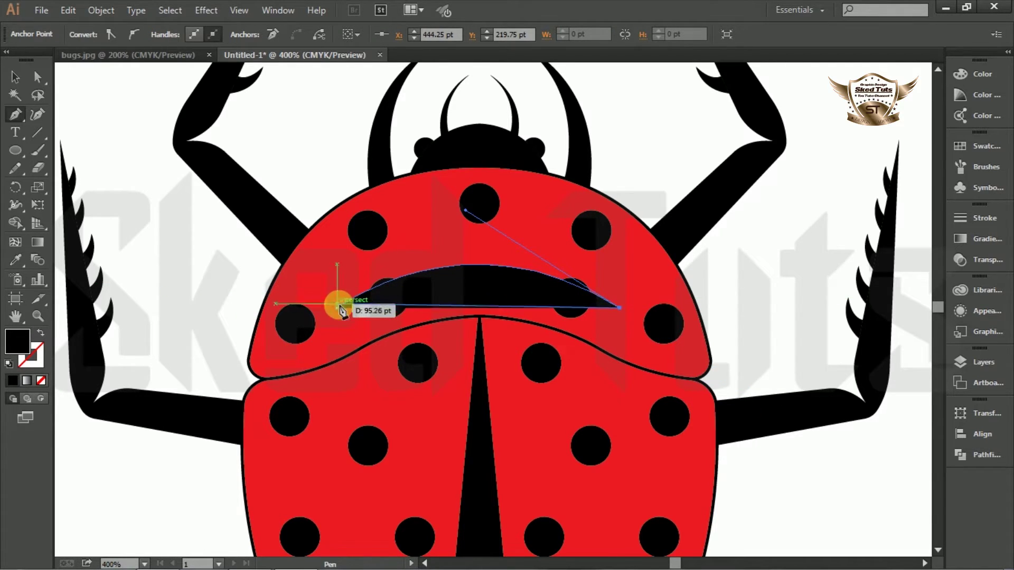
{"action": "left_click_drag", "start_coordinate": [338, 305], "coordinate": [278, 406]}
{"action": "left_click_drag", "start_coordinate": [192, 443], "coordinate": [191, 445]}
{"action": "left_click", "coordinate": [15, 78]}
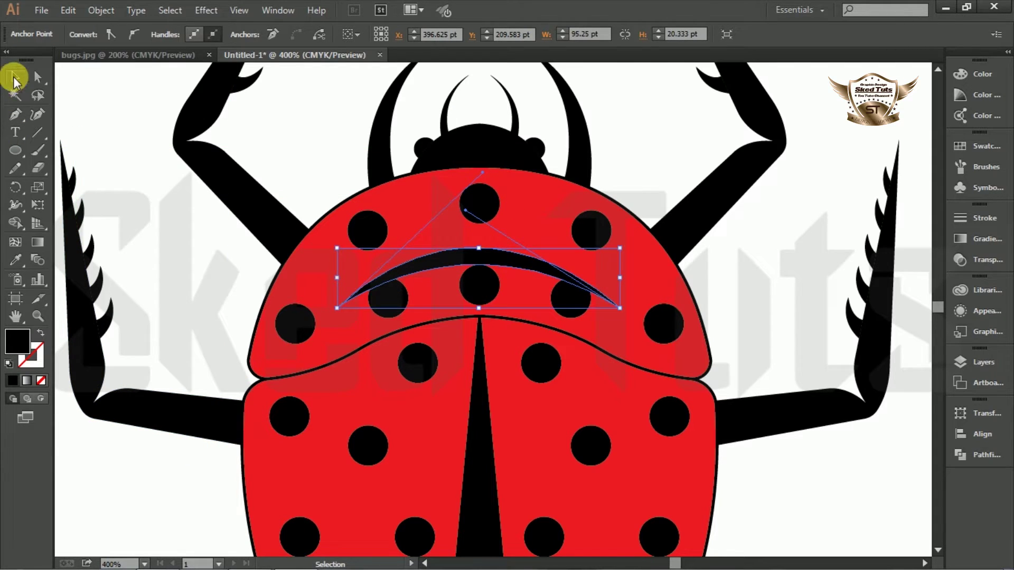
- Fill the crescent on the front body with white
{"action": "left_click", "coordinate": [986, 146]}
{"action": "left_click", "coordinate": [797, 179]}
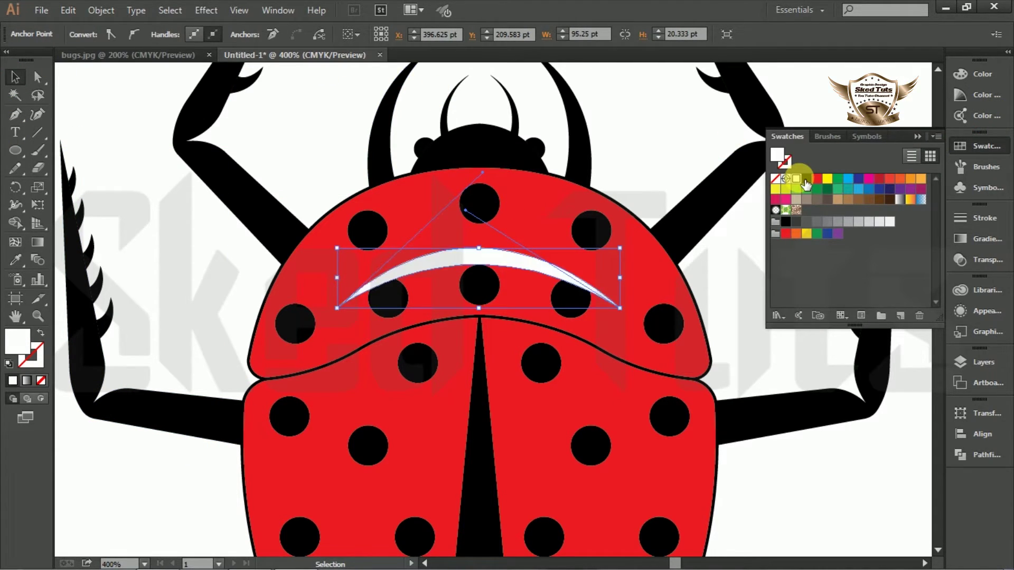
{"action": "left_click", "coordinate": [817, 104]}
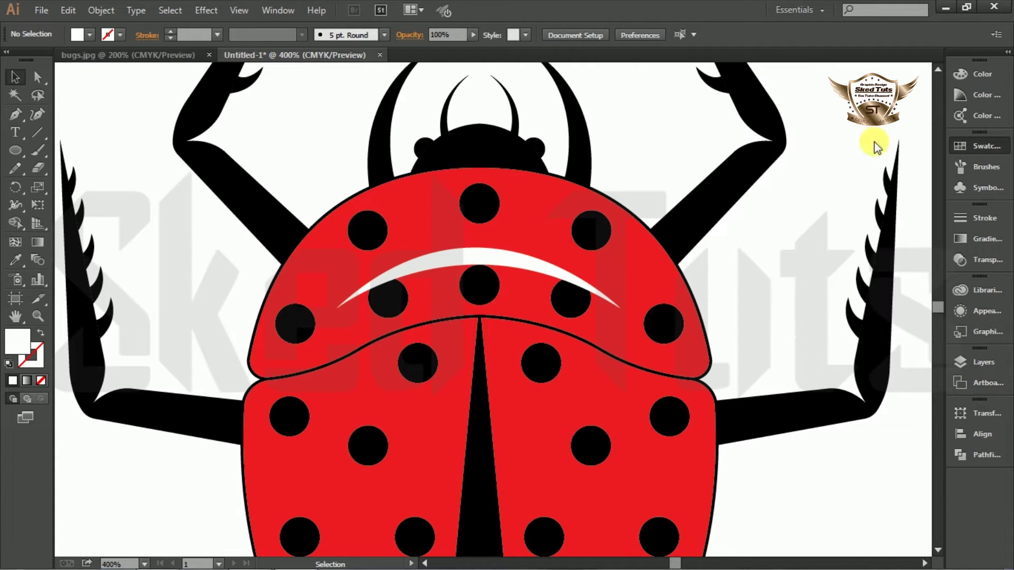
- Apply a Gaussian Blur with a radius of 19.3 pixels to the white crescent
{"action": "left_click", "coordinate": [518, 255]}
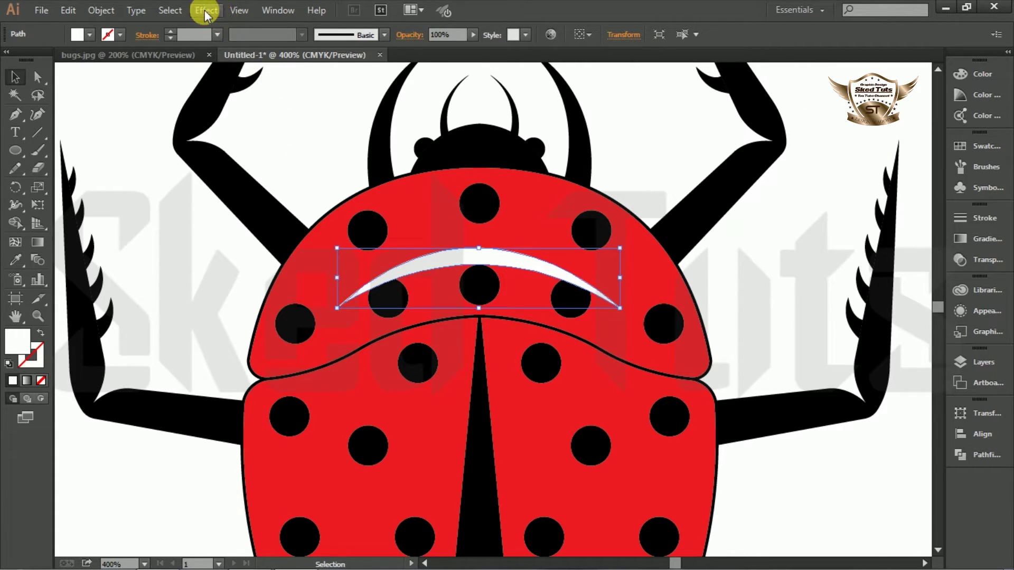
{"action": "left_click", "coordinate": [205, 10]}
{"action": "mouse_move", "coordinate": [260, 258]}
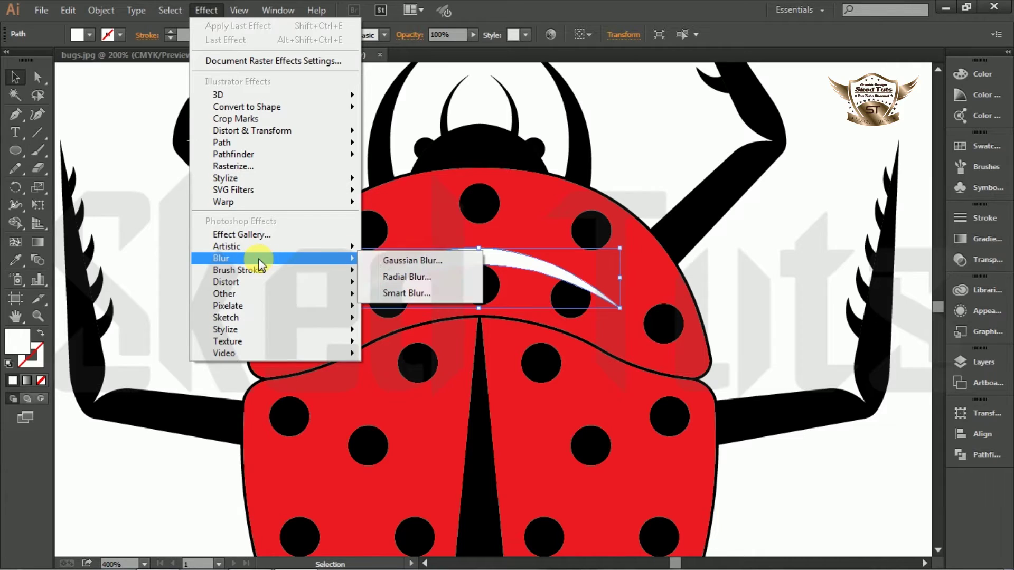
{"action": "left_click", "coordinate": [387, 261]}
{"action": "left_click", "coordinate": [620, 210]}
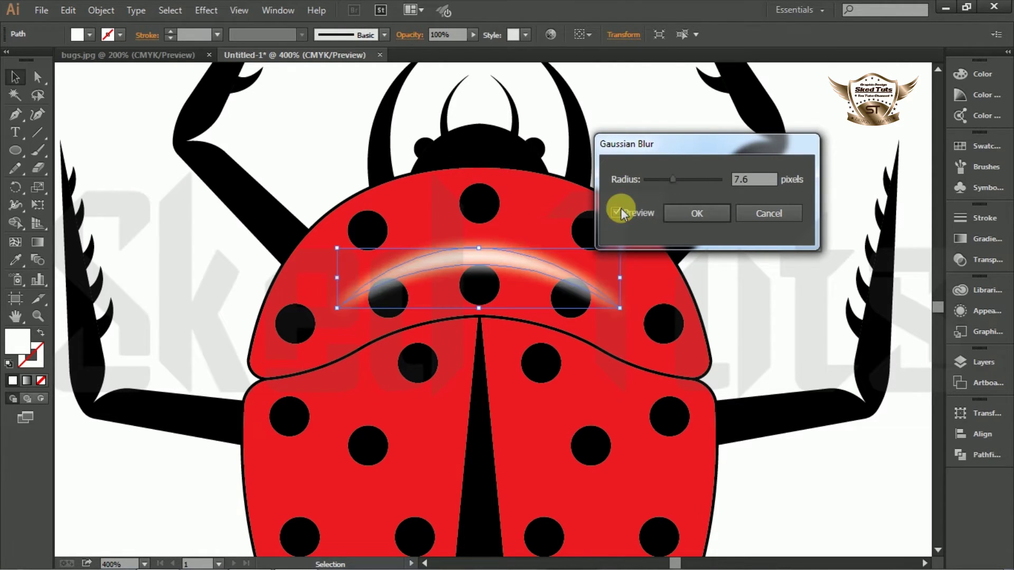
{"action": "left_click_drag", "start_coordinate": [677, 182], "coordinate": [686, 177]}
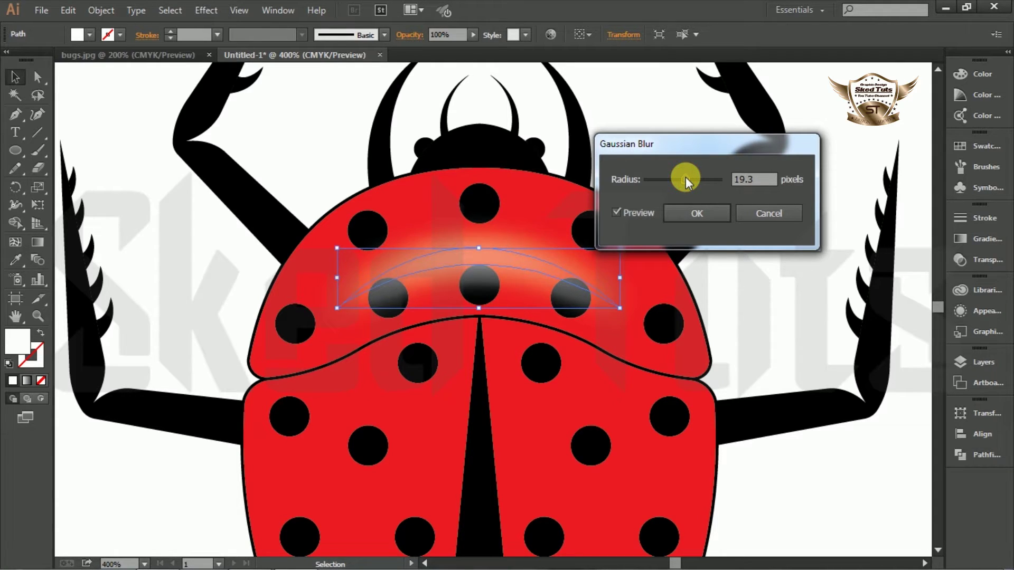
{"action": "left_click", "coordinate": [685, 214]}
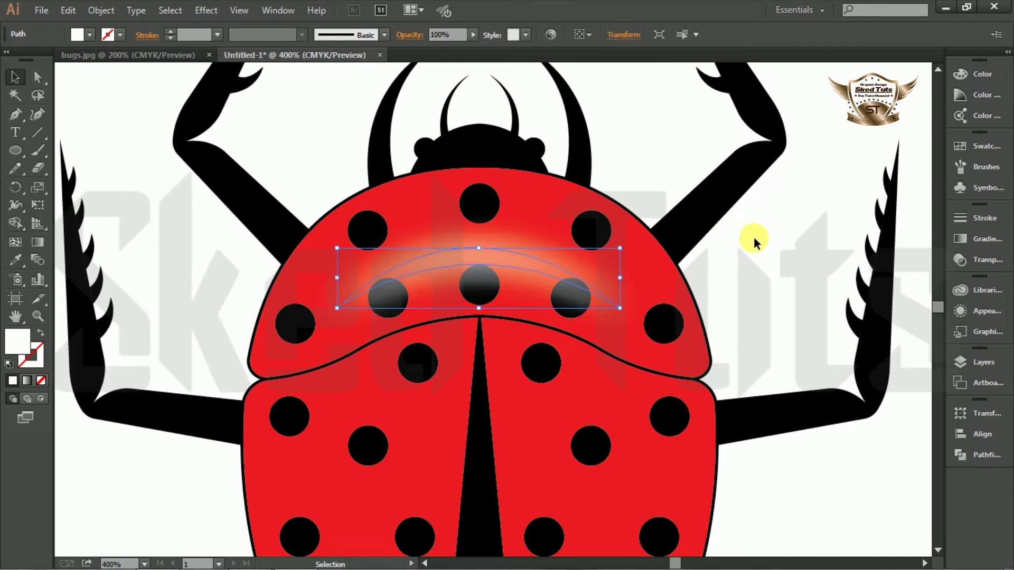
{"action": "scroll", "coordinate": [756, 249], "scroll_direction": "down", "scroll_amount": 2}
{"action": "left_click", "coordinate": [758, 246]}
- Draw a larger closed crescent about 155 pt wide and 59 pt high along the front body's upper edge with the Pen tool
{"action": "scroll", "coordinate": [759, 246], "scroll_direction": "up", "scroll_amount": 2}
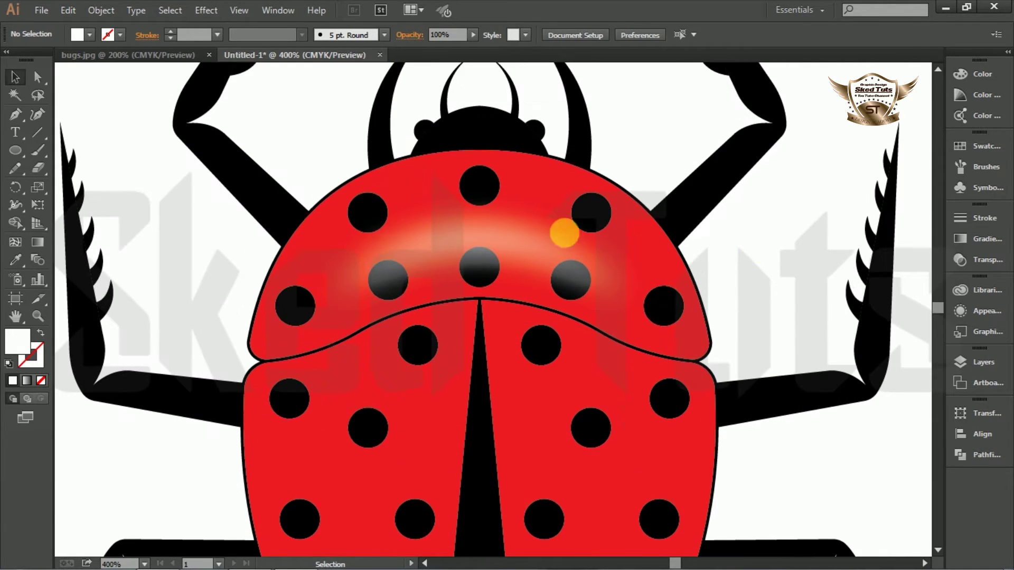
{"action": "left_click", "coordinate": [15, 113]}
{"action": "left_click", "coordinate": [247, 340]}
{"action": "key", "text": "ctrl+minus"}
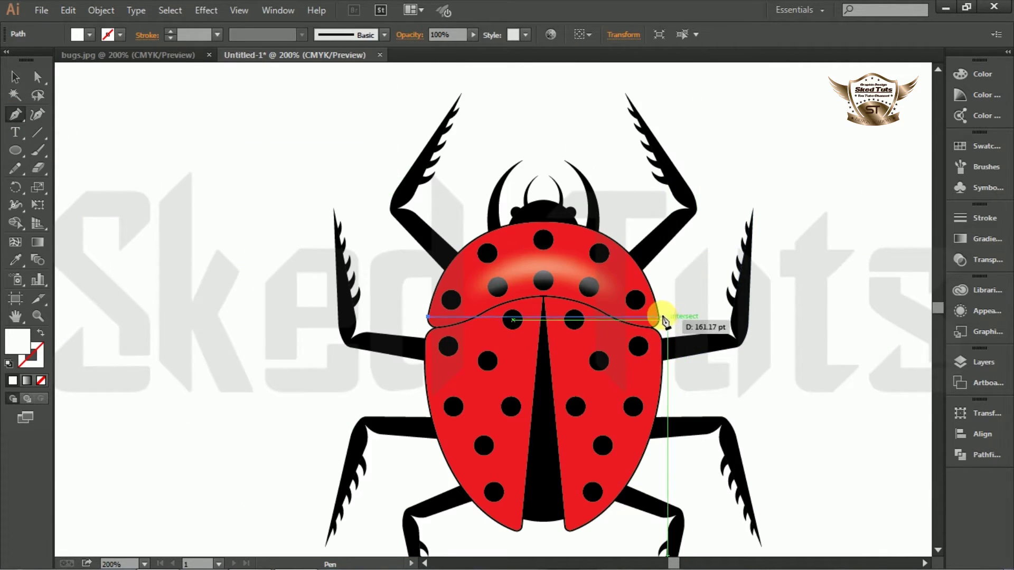
{"action": "left_click_drag", "start_coordinate": [659, 317], "coordinate": [782, 487]}
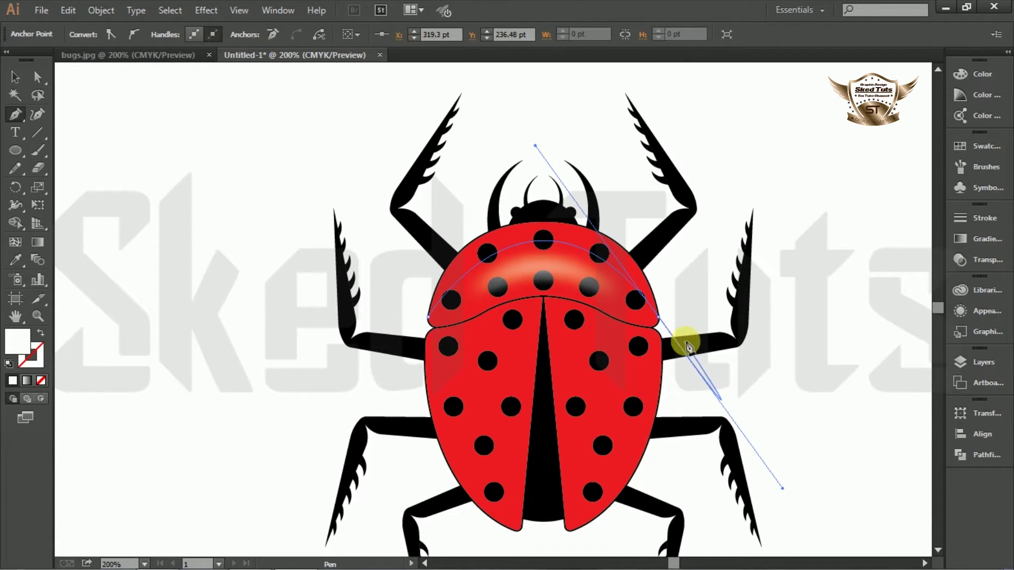
{"action": "left_click", "coordinate": [659, 319]}
{"action": "left_click_drag", "start_coordinate": [427, 319], "coordinate": [292, 518]}
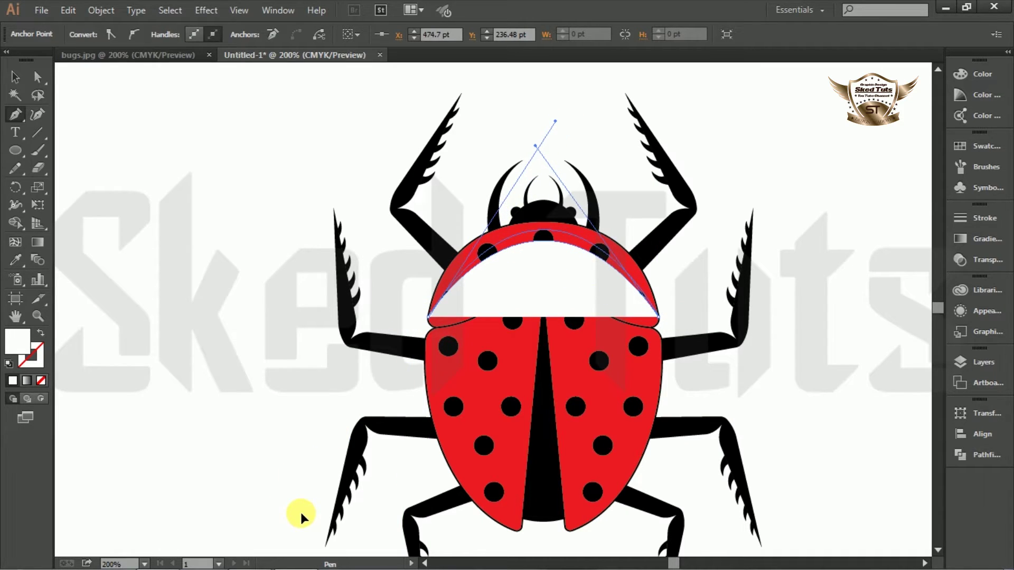
{"action": "left_click_drag", "start_coordinate": [300, 512], "coordinate": [301, 515]}
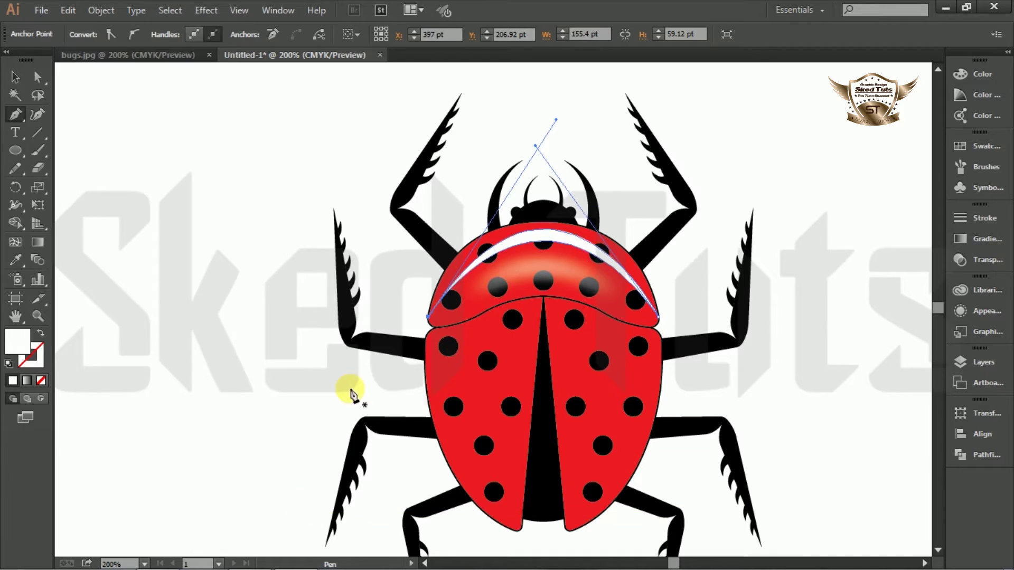
{"action": "left_click", "coordinate": [15, 78]}
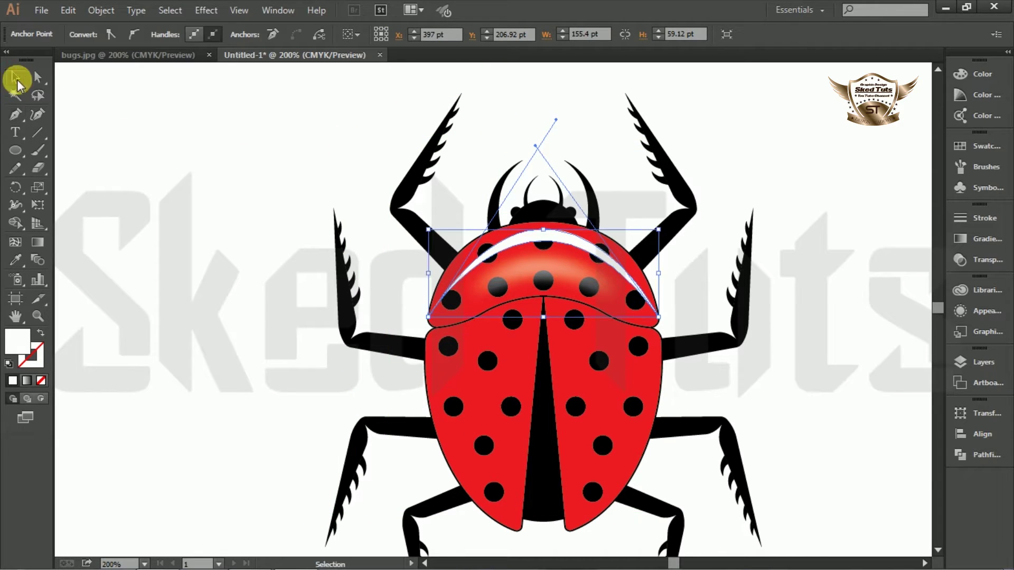
- Fill the larger crescent along the front body's upper edge with black
{"action": "left_click", "coordinate": [797, 214]}
{"action": "left_click", "coordinate": [553, 240]}
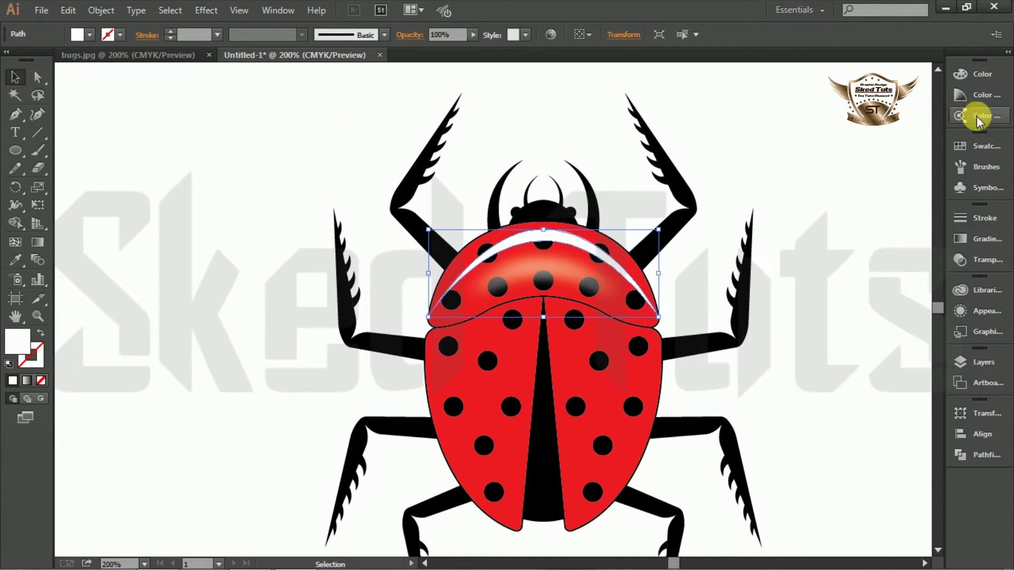
{"action": "left_click", "coordinate": [985, 145]}
{"action": "left_click", "coordinate": [808, 179]}
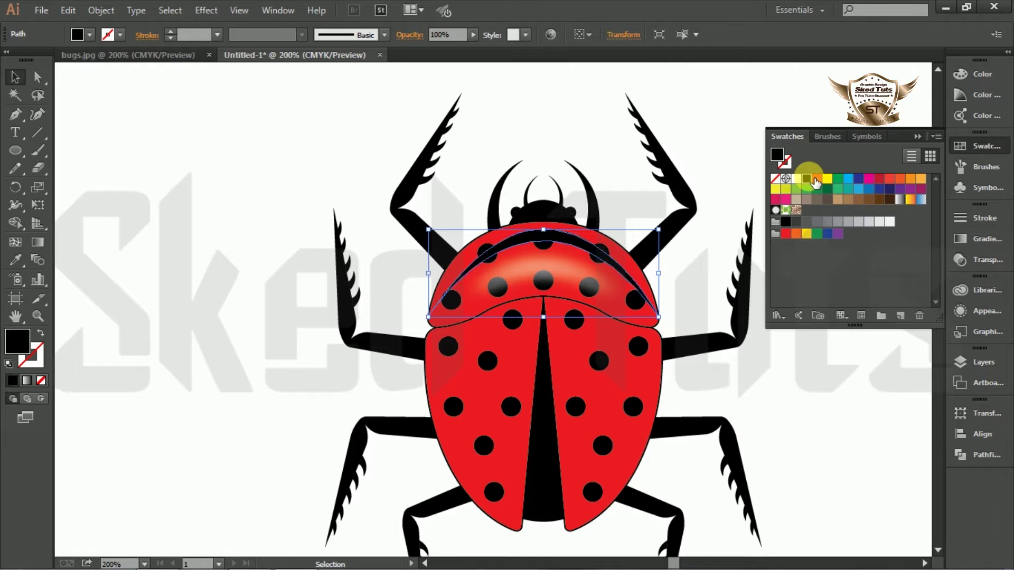
{"action": "left_click", "coordinate": [782, 77]}
{"action": "left_click", "coordinate": [917, 137]}
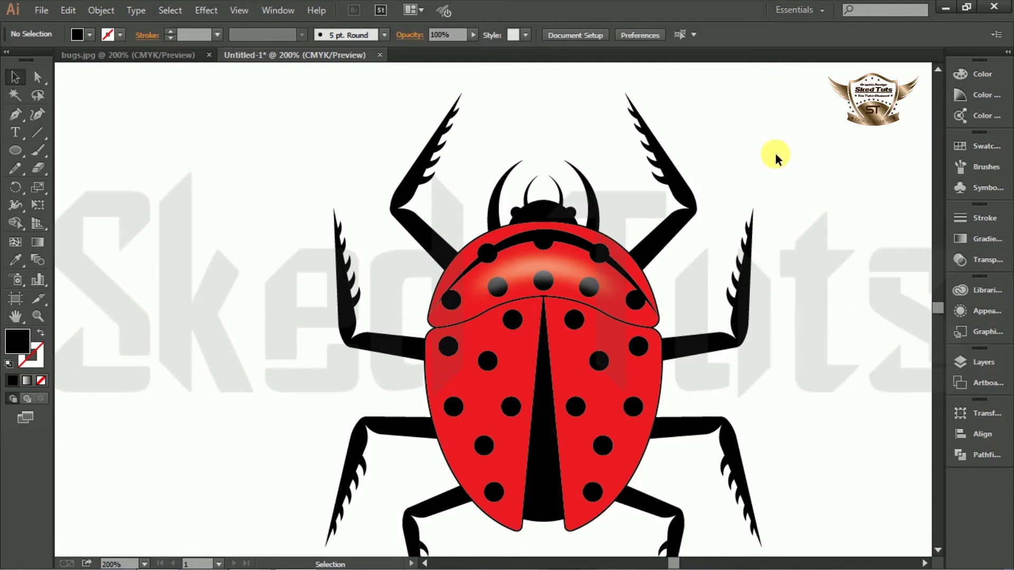
- Apply a Gaussian Blur with a radius of 15.1 pixels to the black crescent
{"action": "left_click", "coordinate": [206, 10]}
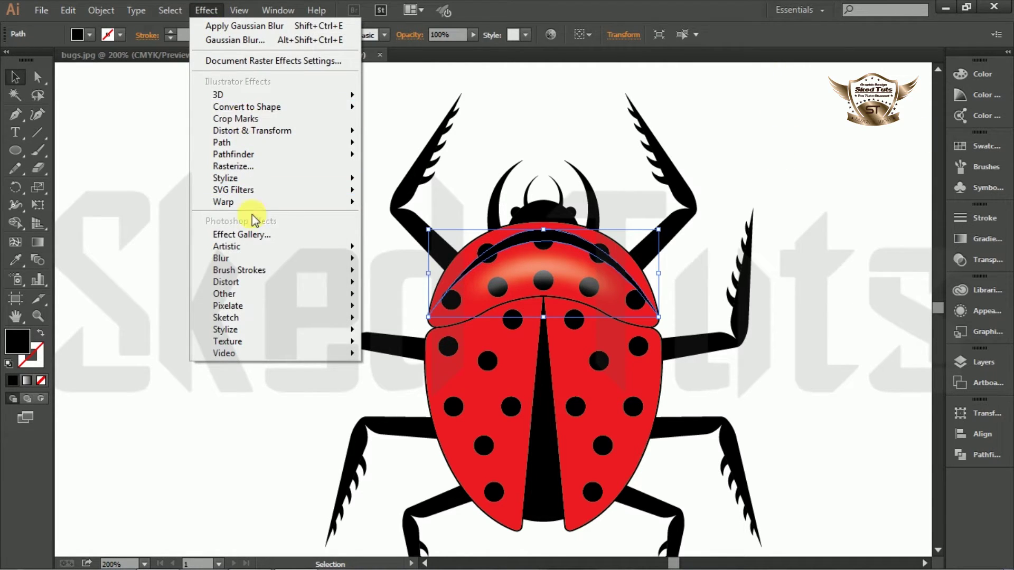
{"action": "mouse_move", "coordinate": [262, 258]}
{"action": "left_click", "coordinate": [410, 261]}
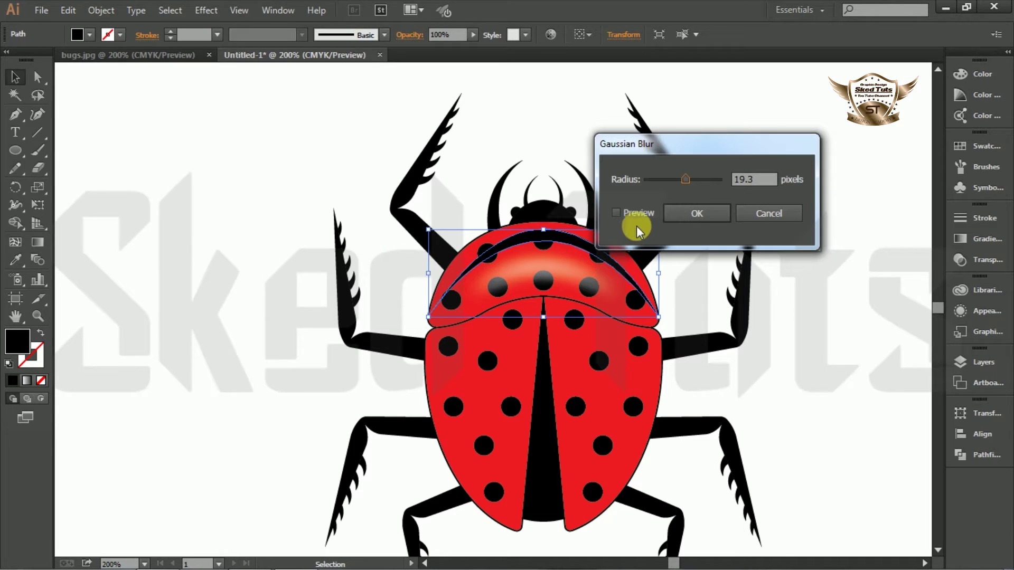
{"action": "left_click", "coordinate": [635, 213]}
{"action": "left_click_drag", "start_coordinate": [682, 181], "coordinate": [680, 181]}
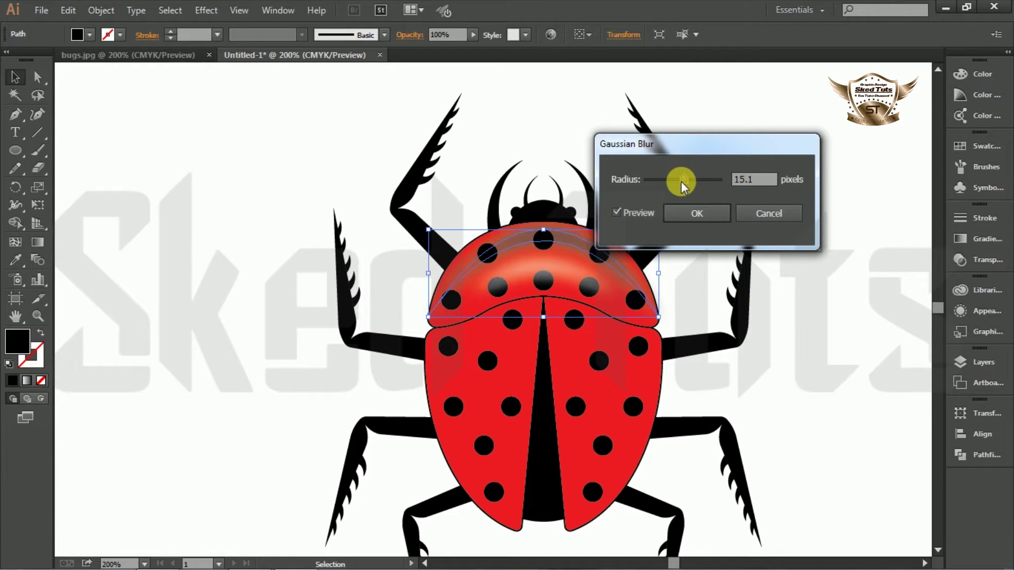
{"action": "left_click", "coordinate": [698, 211]}
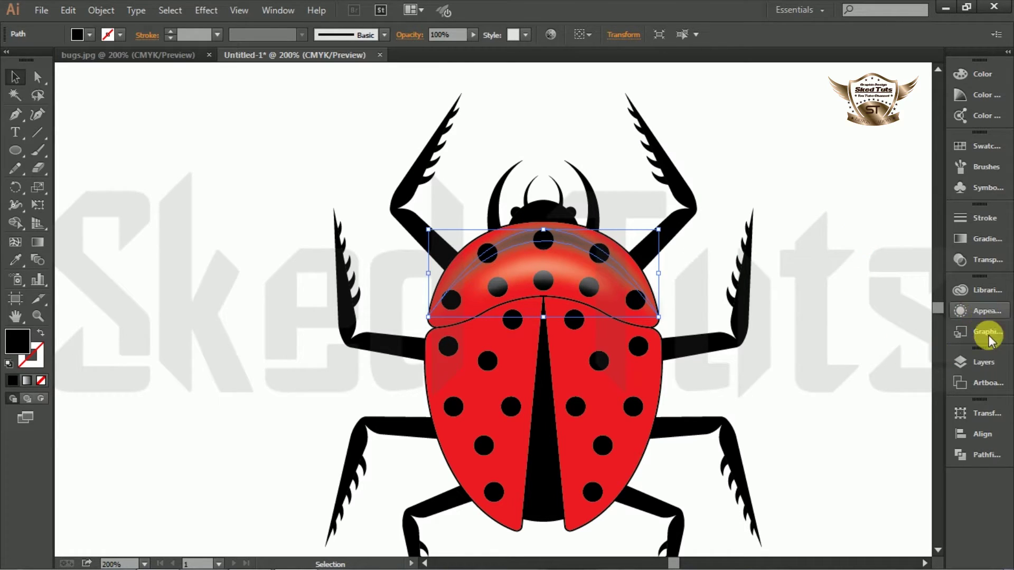
- Set the blurred black crescent on the front body to the Multiply blending mode at 71% opacity
{"action": "left_click", "coordinate": [987, 261]}
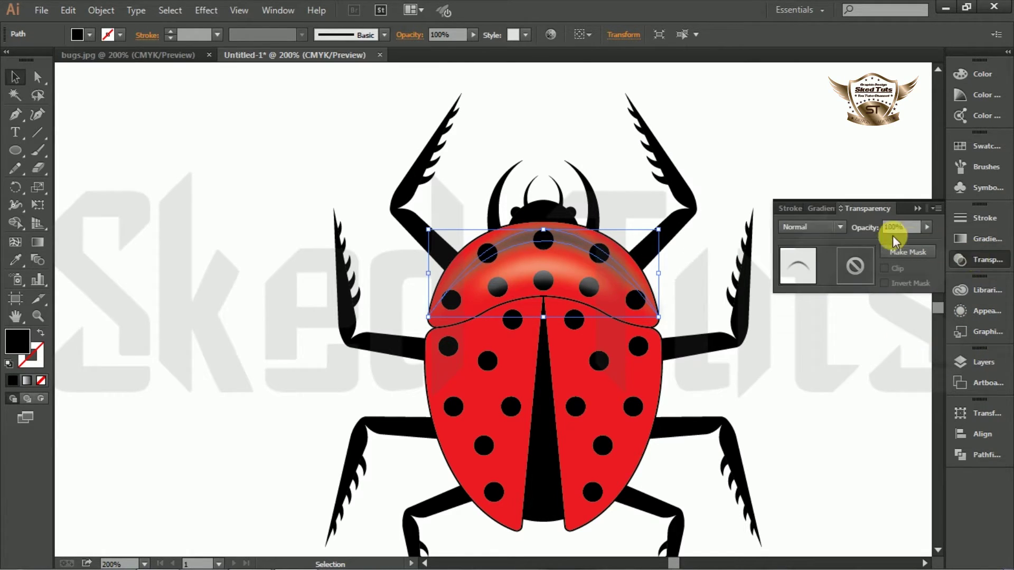
{"action": "left_click", "coordinate": [836, 229]}
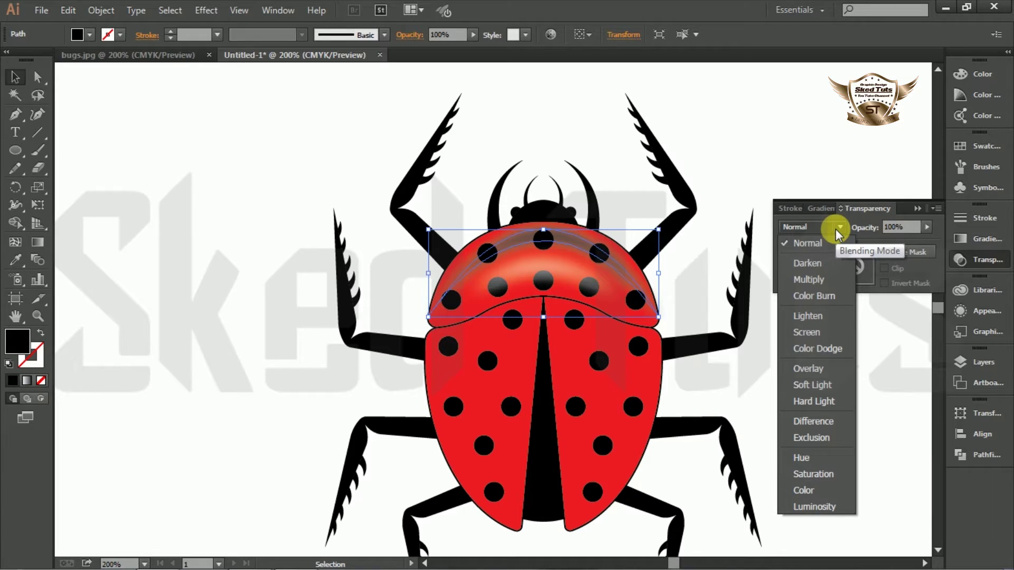
{"action": "left_click", "coordinate": [813, 279]}
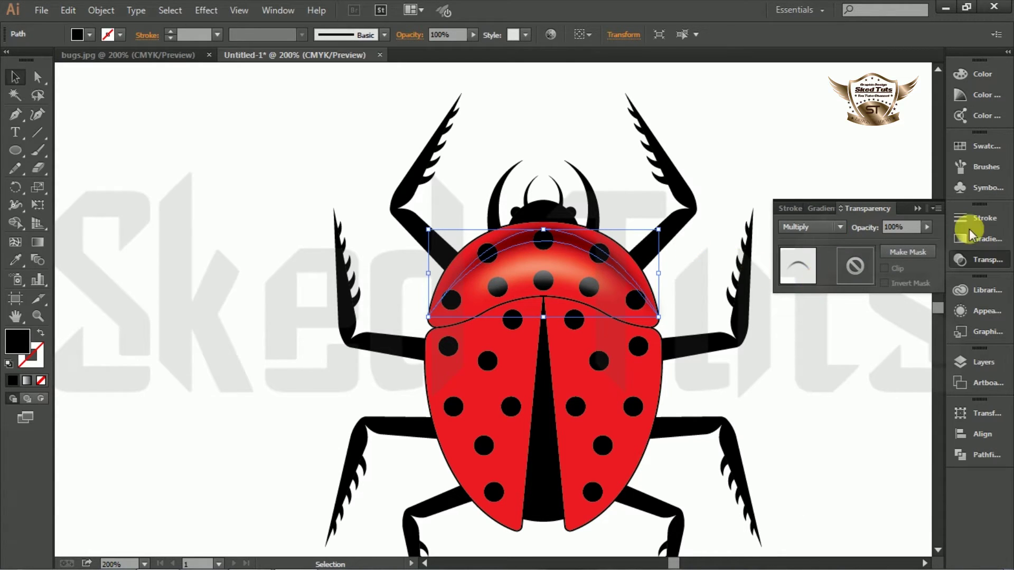
{"action": "left_click", "coordinate": [917, 205]}
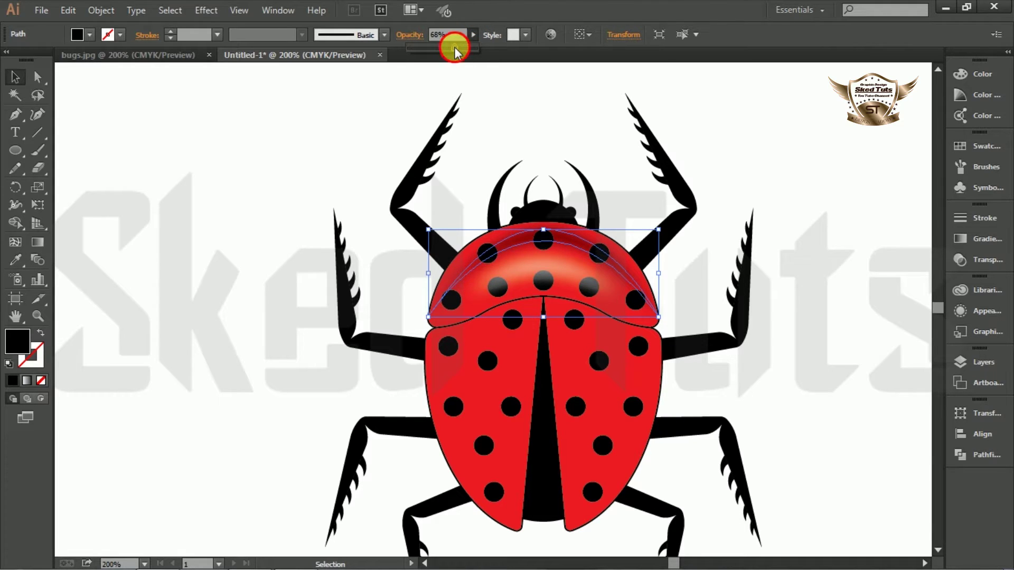
{"action": "left_click", "coordinate": [455, 46]}
{"action": "left_click", "coordinate": [845, 206]}
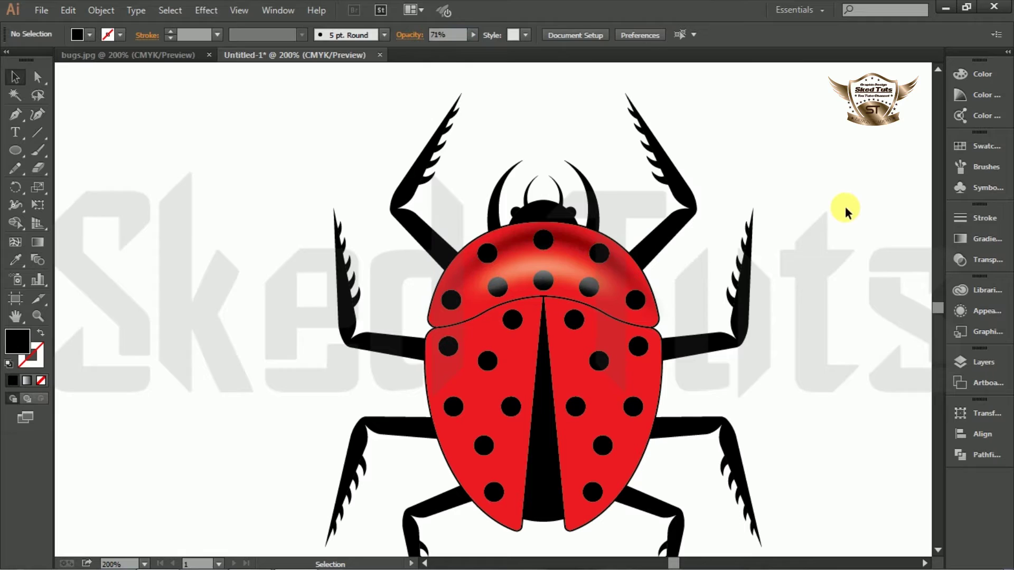
- Move the front body's black crescent up about 2.7 pt and left about 1 pt, closer to the shell's upper edge
{"action": "left_click", "coordinate": [624, 256], "text": "ctrl"}
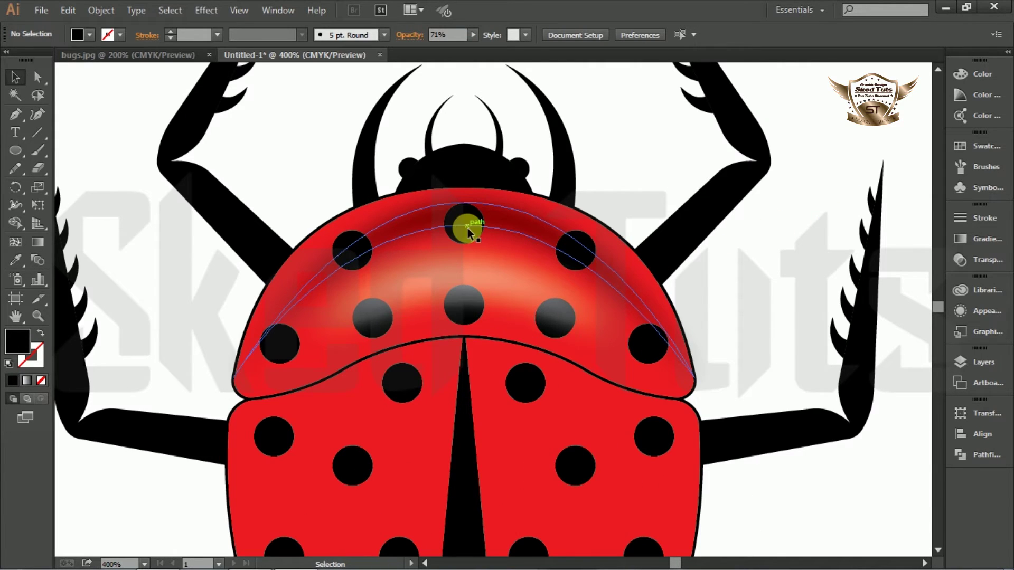
{"action": "left_click", "coordinate": [434, 195], "text": "ctrl"}
{"action": "left_click", "coordinate": [546, 220]}
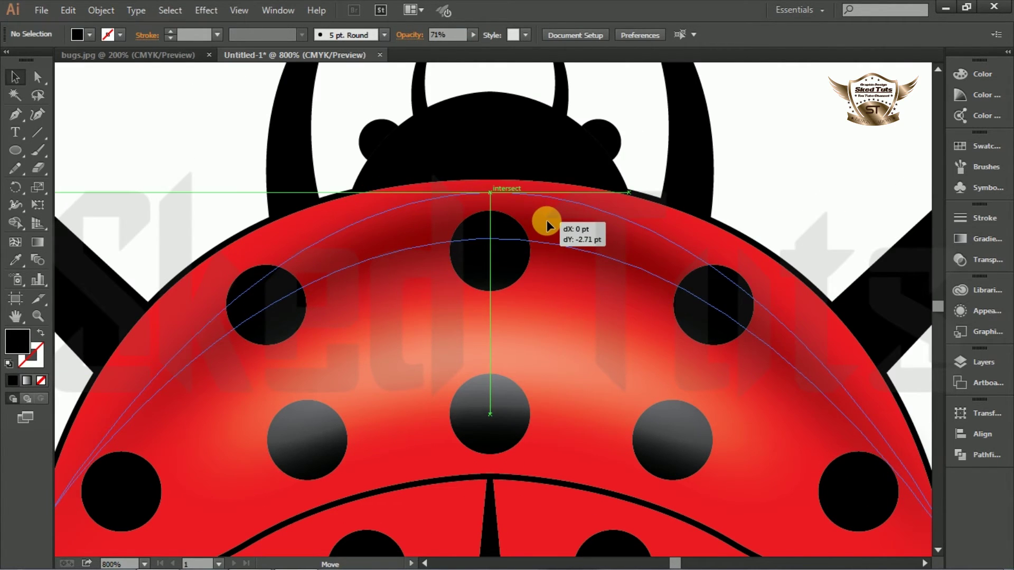
{"action": "left_click_drag", "start_coordinate": [547, 220], "coordinate": [552, 223]}
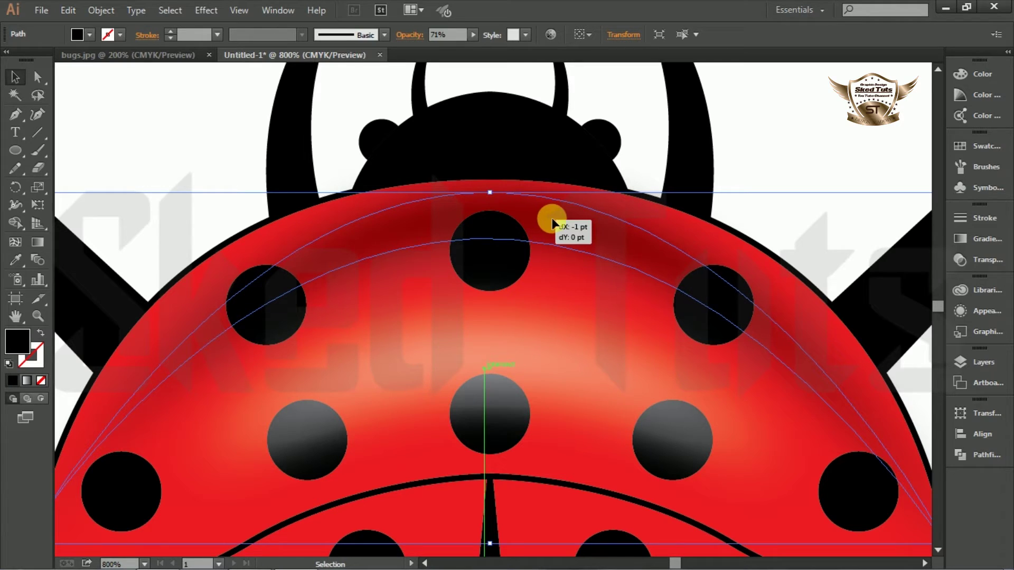
{"action": "scroll", "coordinate": [536, 203], "scroll_direction": "down", "scroll_amount": 4}
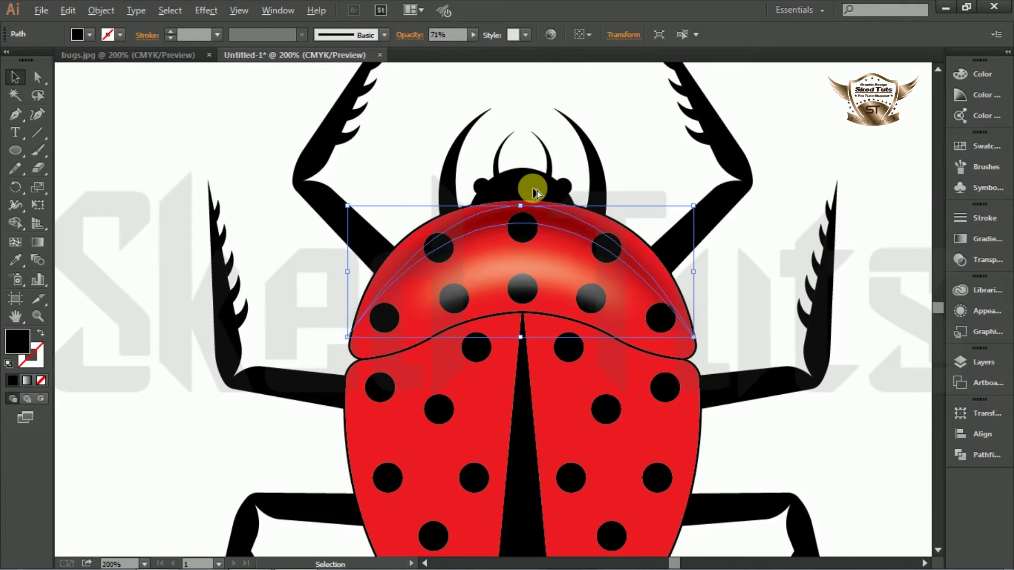
{"action": "left_click", "coordinate": [757, 177]}
- Draw a closed vertical crescent about 15 pt wide and 108 pt high down the middle of the left wing with the Pen tool
{"action": "scroll", "coordinate": [756, 179], "scroll_direction": "down", "scroll_amount": 2}
{"action": "scroll", "coordinate": [687, 368], "scroll_direction": "up", "scroll_amount": 2}
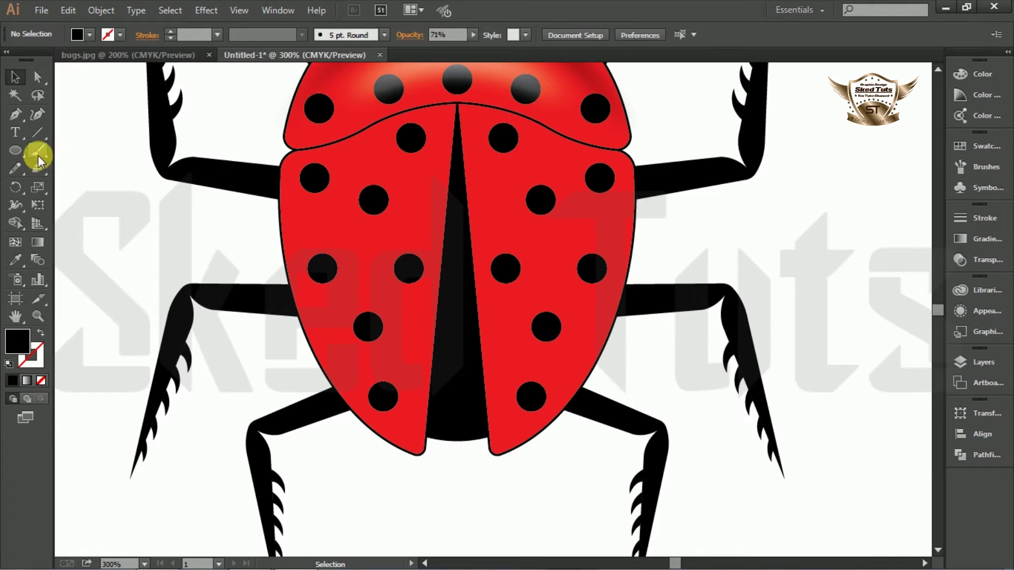
{"action": "left_click", "coordinate": [16, 114]}
{"action": "left_click_drag", "start_coordinate": [404, 109], "coordinate": [405, 146]}
{"action": "left_click_drag", "start_coordinate": [409, 386], "coordinate": [450, 503]}
{"action": "left_click", "coordinate": [410, 385]}
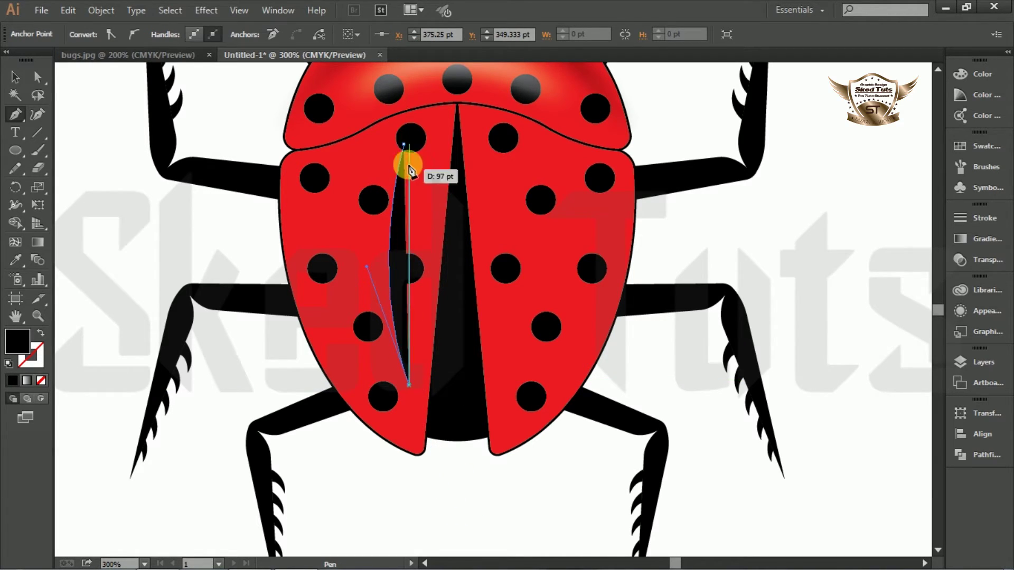
{"action": "left_click_drag", "start_coordinate": [404, 145], "coordinate": [470, 104]}
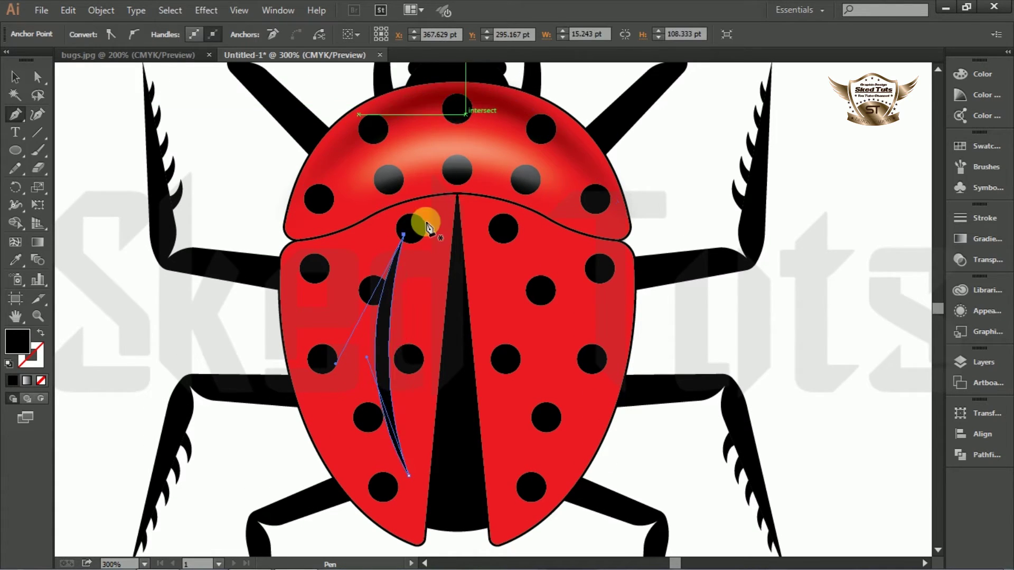
- Draw a closed black crescent about 59 pt wide and 134 pt high along the left wing's outer edge with the Pen tool
{"action": "left_click", "coordinate": [15, 78]}
{"action": "left_click", "coordinate": [82, 175]}
{"action": "scroll", "coordinate": [575, 167], "scroll_direction": "down", "scroll_amount": 1}
{"action": "scroll", "coordinate": [517, 376], "scroll_direction": "up", "scroll_amount": 1}
{"action": "left_click", "coordinate": [15, 114]}
{"action": "left_click", "coordinate": [328, 134]}
{"action": "left_click_drag", "start_coordinate": [452, 434], "coordinate": [616, 520]}
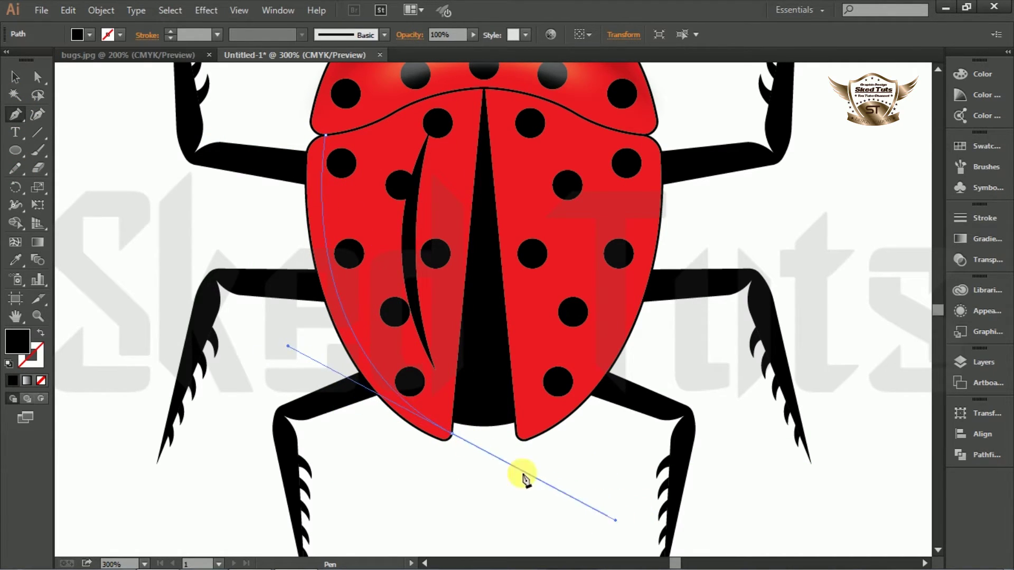
{"action": "left_click", "coordinate": [452, 435]}
{"action": "left_click", "coordinate": [326, 135]}
{"action": "left_click_drag", "start_coordinate": [325, 136], "coordinate": [362, 121]}
- Apply a Gaussian Blur with a radius of 15.1 pixels to the crescent along the left wing's outer edge
{"action": "scroll", "coordinate": [376, 88], "scroll_direction": "down", "scroll_amount": 2}
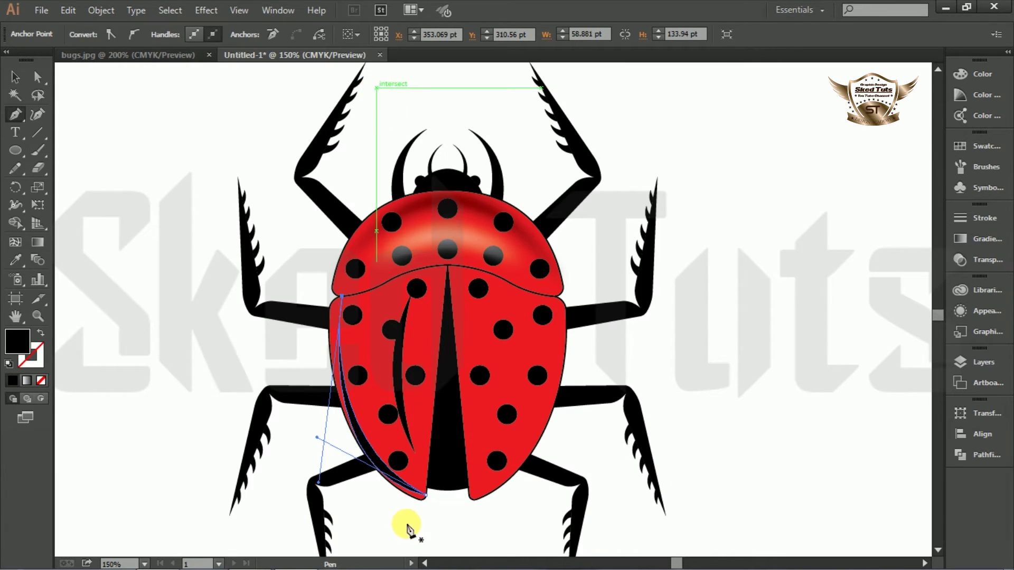
{"action": "scroll", "coordinate": [438, 329], "scroll_direction": "down", "scroll_amount": 5}
{"action": "scroll", "coordinate": [539, 342], "scroll_direction": "down", "scroll_amount": 1}
{"action": "scroll", "coordinate": [363, 199], "scroll_direction": "up", "scroll_amount": 4}
{"action": "left_click", "coordinate": [363, 199]}
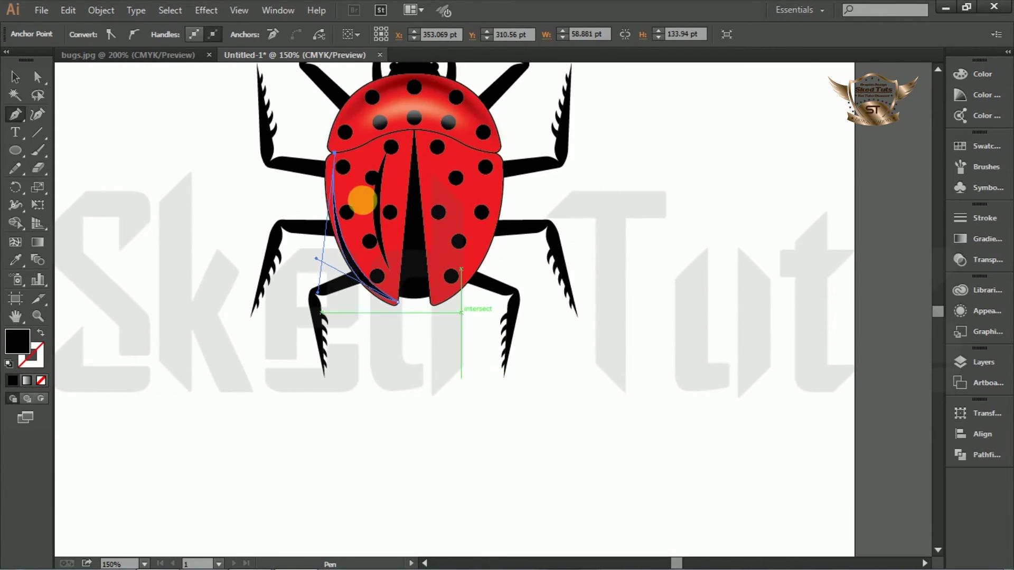
{"action": "scroll", "coordinate": [362, 200], "scroll_direction": "up", "scroll_amount": 3}
{"action": "left_click", "coordinate": [15, 78]}
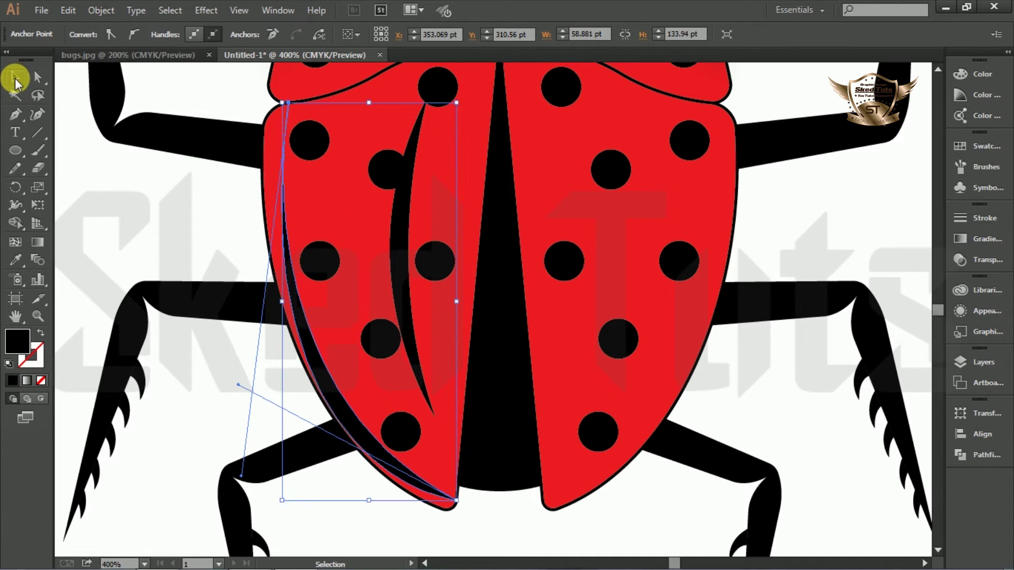
{"action": "left_click", "coordinate": [339, 344]}
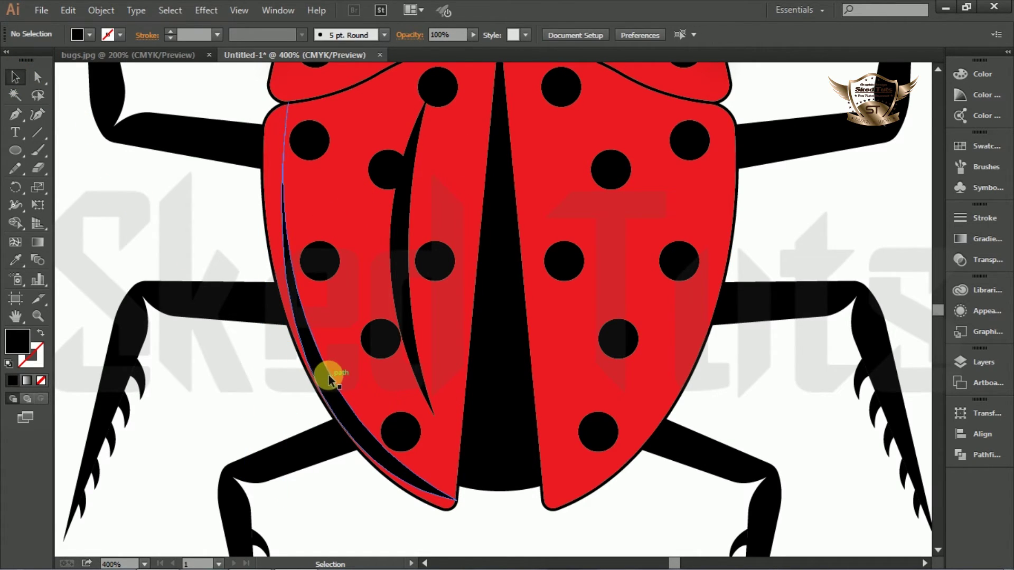
{"action": "left_click", "coordinate": [329, 375]}
{"action": "left_click", "coordinate": [206, 10]}
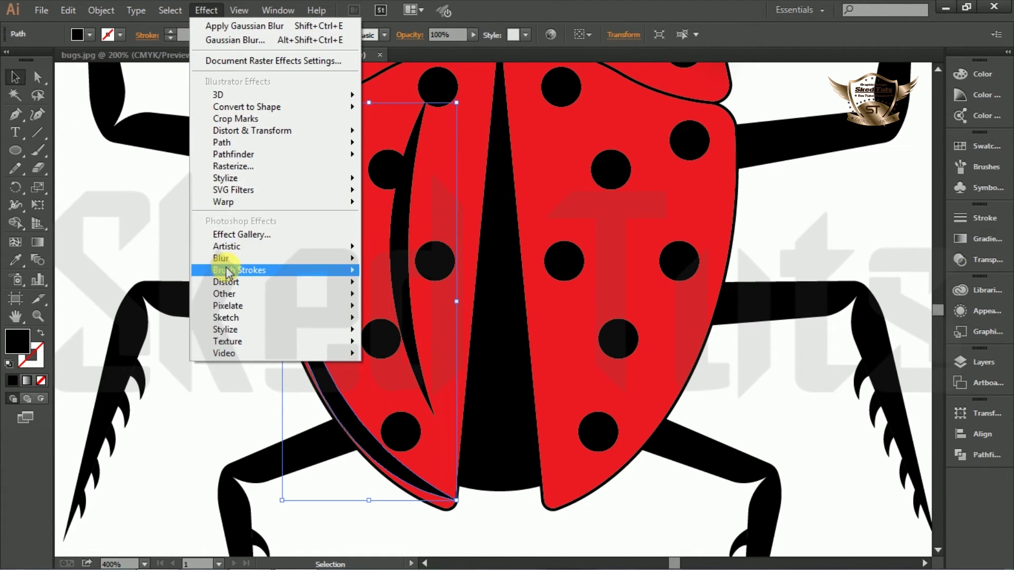
{"action": "mouse_move", "coordinate": [228, 259]}
{"action": "left_click", "coordinate": [415, 260]}
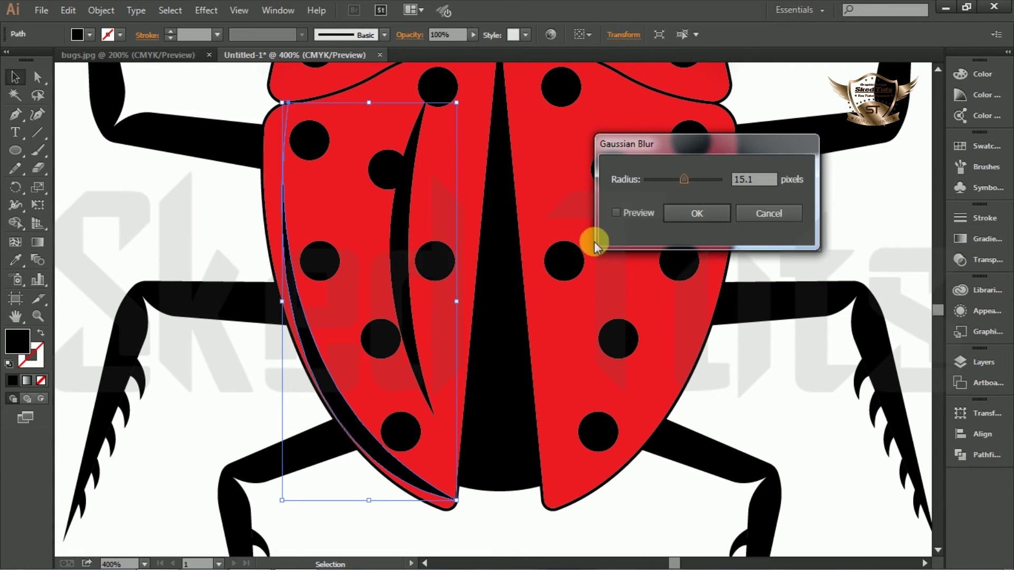
{"action": "left_click", "coordinate": [616, 213]}
{"action": "left_click", "coordinate": [696, 213]}
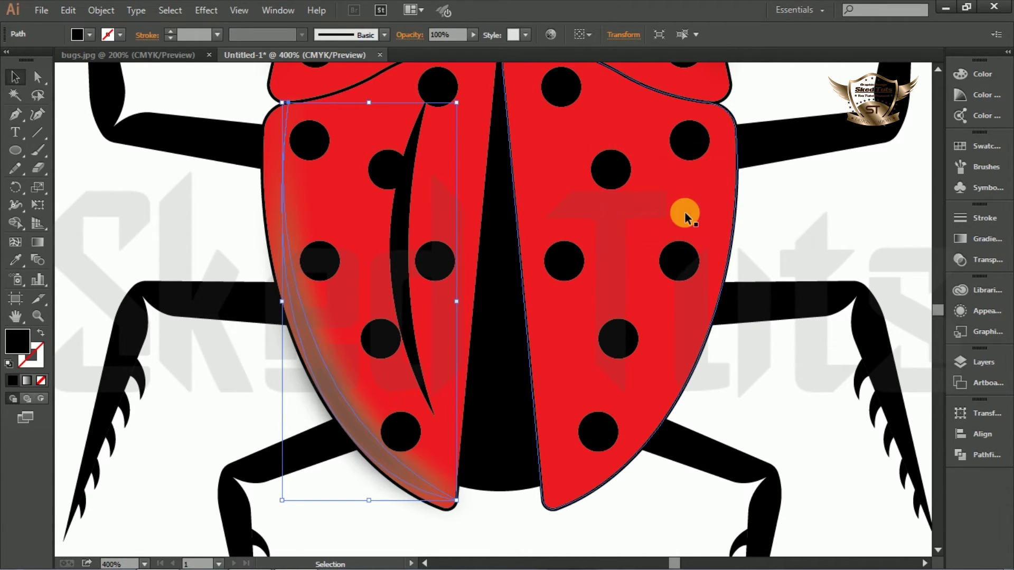
- Set the left wing's blurred edge shadow to the Multiply blending mode at 80% opacity
{"action": "left_click", "coordinate": [986, 260]}
{"action": "left_click", "coordinate": [825, 228]}
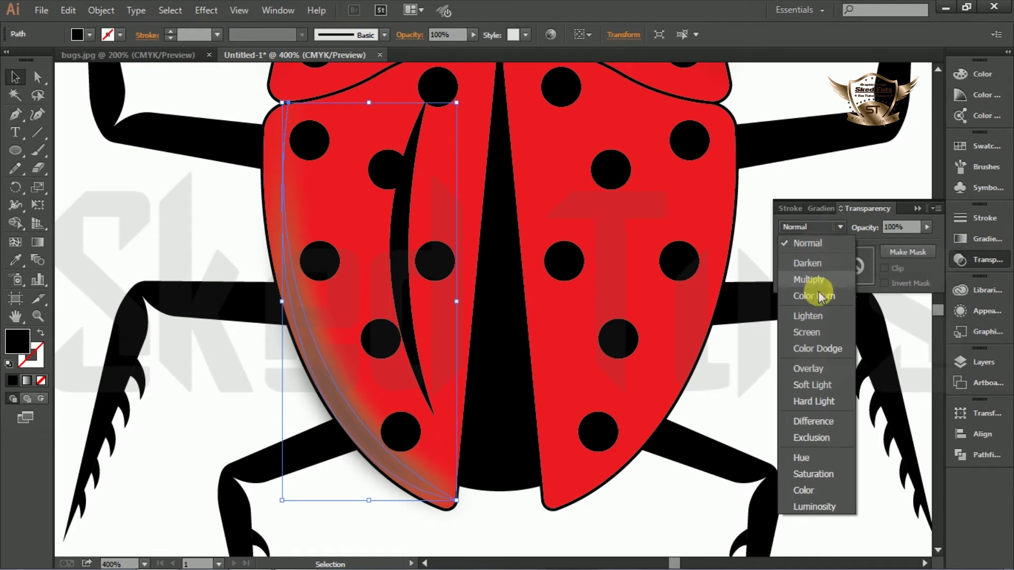
{"action": "left_click", "coordinate": [806, 282]}
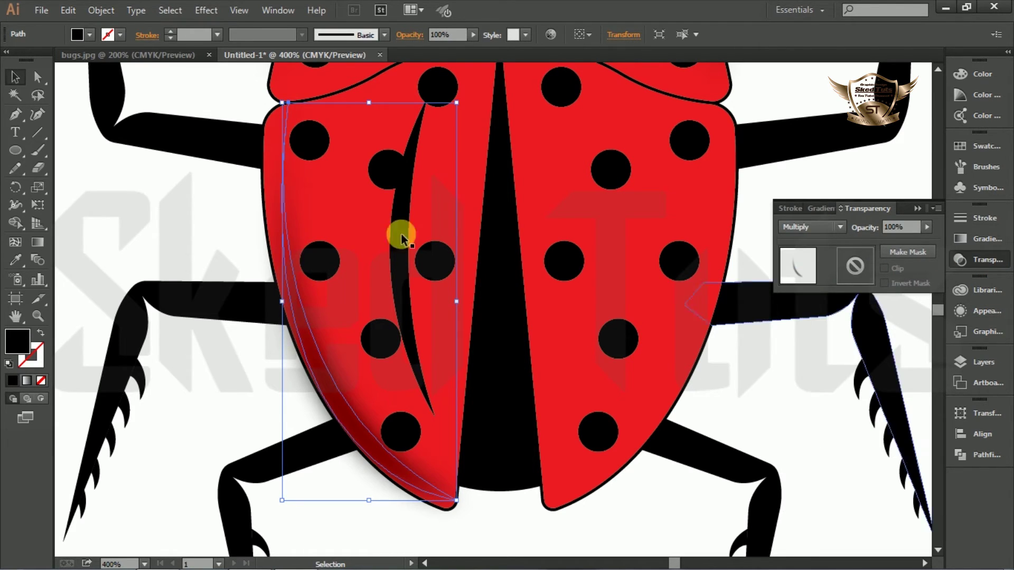
{"action": "left_click", "coordinate": [199, 214]}
{"action": "left_click", "coordinate": [331, 353]}
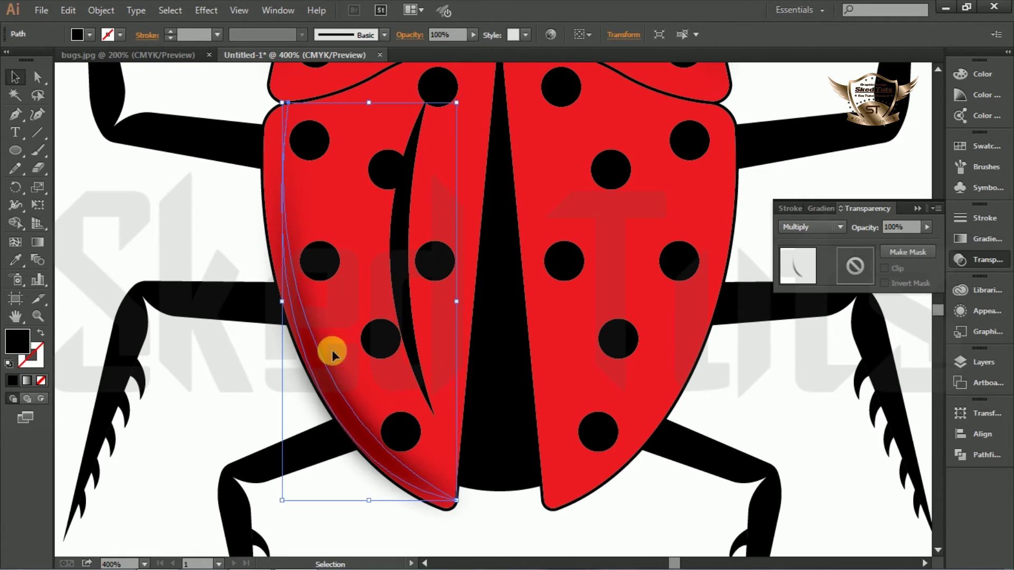
{"action": "left_click", "coordinate": [460, 47]}
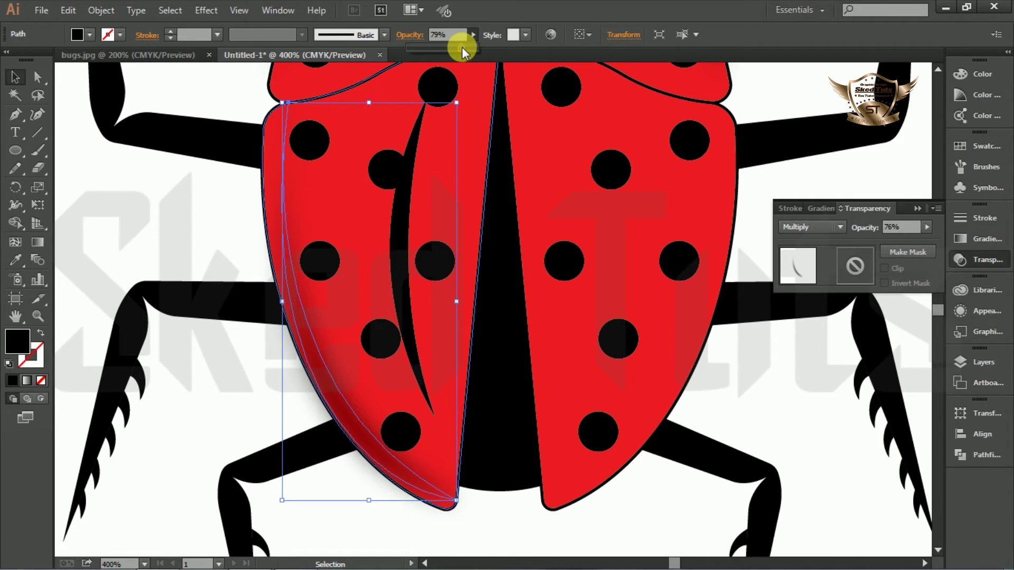
{"action": "left_click_drag", "start_coordinate": [464, 47], "coordinate": [462, 47]}
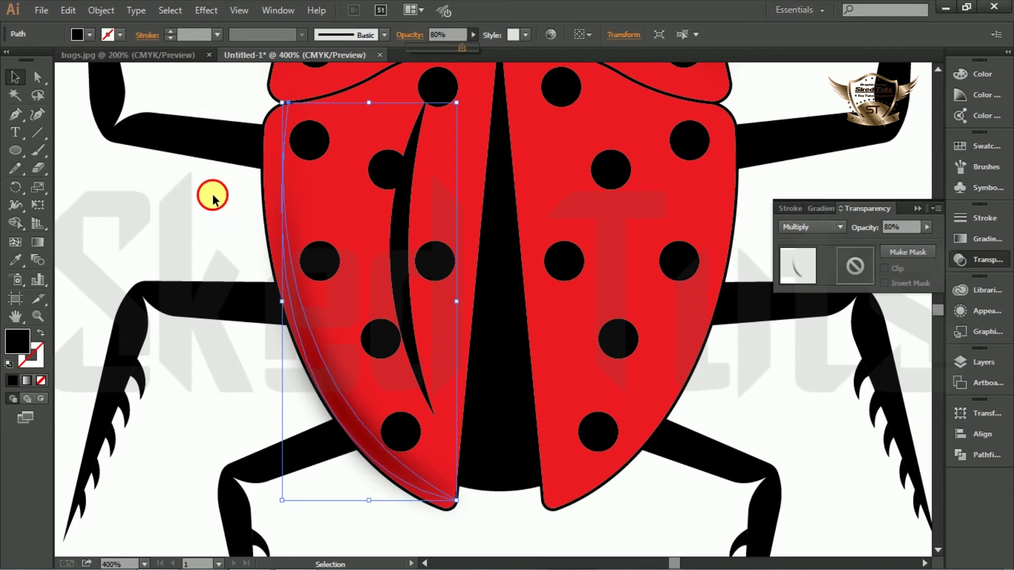
{"action": "left_click", "coordinate": [499, 512]}
- Fill the vertical crescent in the middle of the left wing with white
{"action": "scroll", "coordinate": [445, 391], "scroll_direction": "down", "scroll_amount": 2}
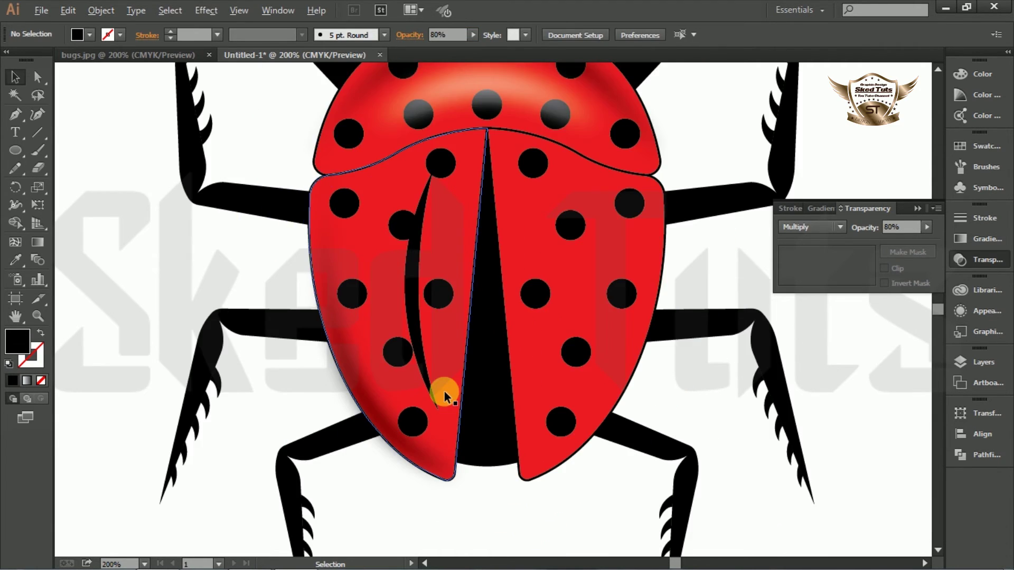
{"action": "left_click", "coordinate": [422, 315]}
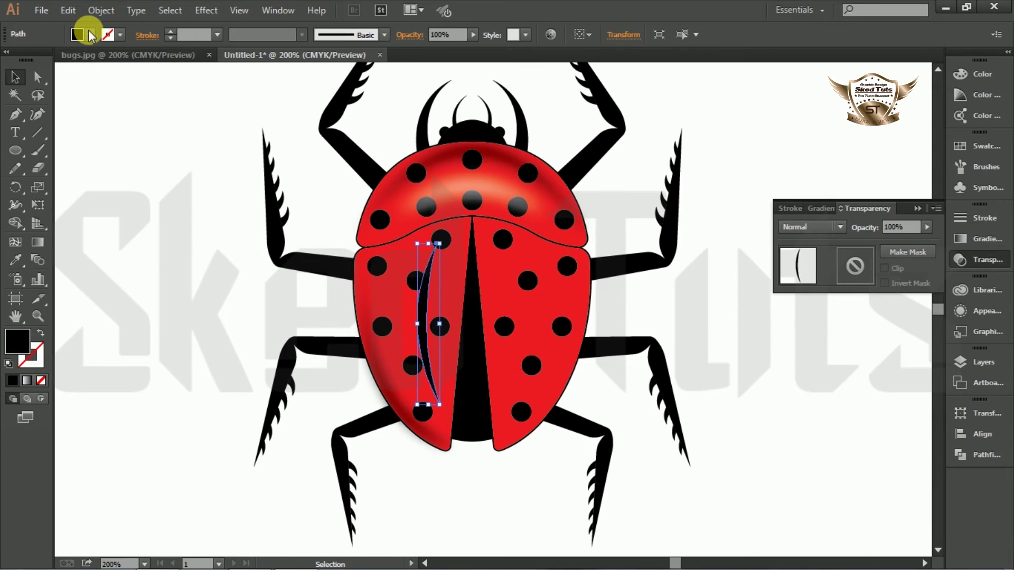
{"action": "left_click", "coordinate": [79, 35]}
{"action": "left_click", "coordinate": [31, 61]}
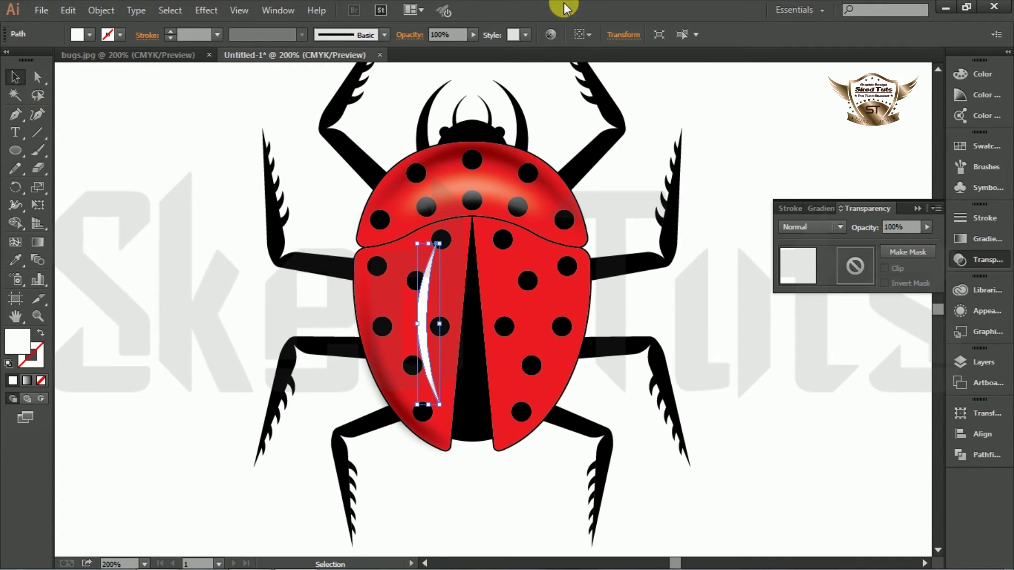
- Apply a Gaussian Blur with a radius of 29.8 pixels to the white crescent on the left wing
{"action": "left_click", "coordinate": [206, 11]}
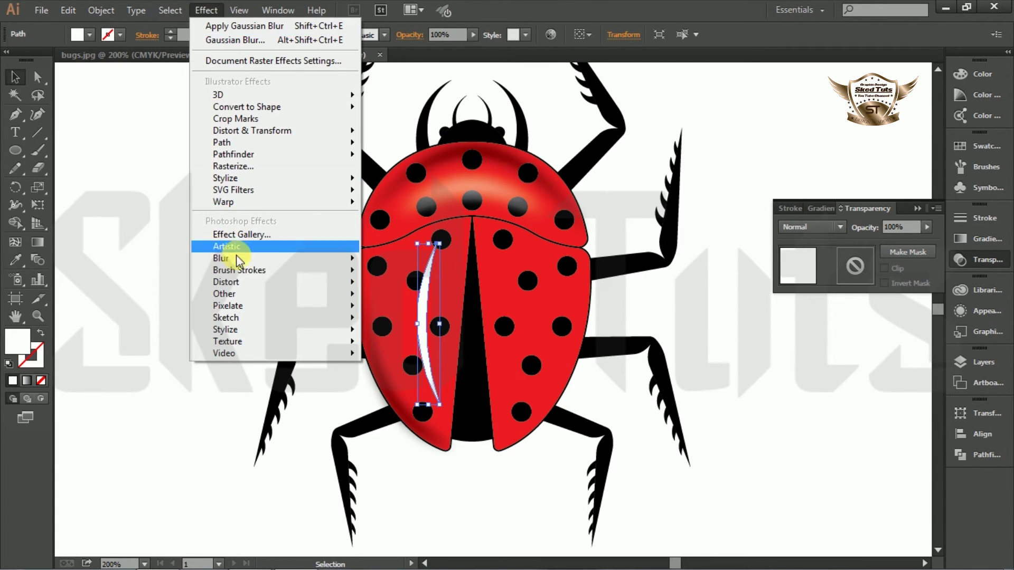
{"action": "mouse_move", "coordinate": [259, 259]}
{"action": "left_click", "coordinate": [412, 260]}
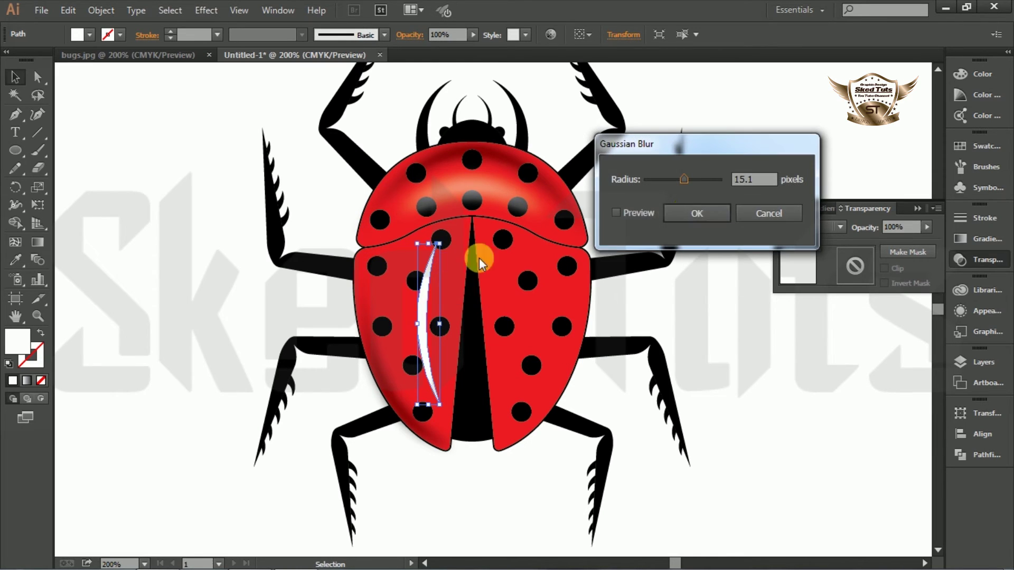
{"action": "left_click", "coordinate": [617, 213]}
{"action": "left_click_drag", "start_coordinate": [699, 185], "coordinate": [689, 182]}
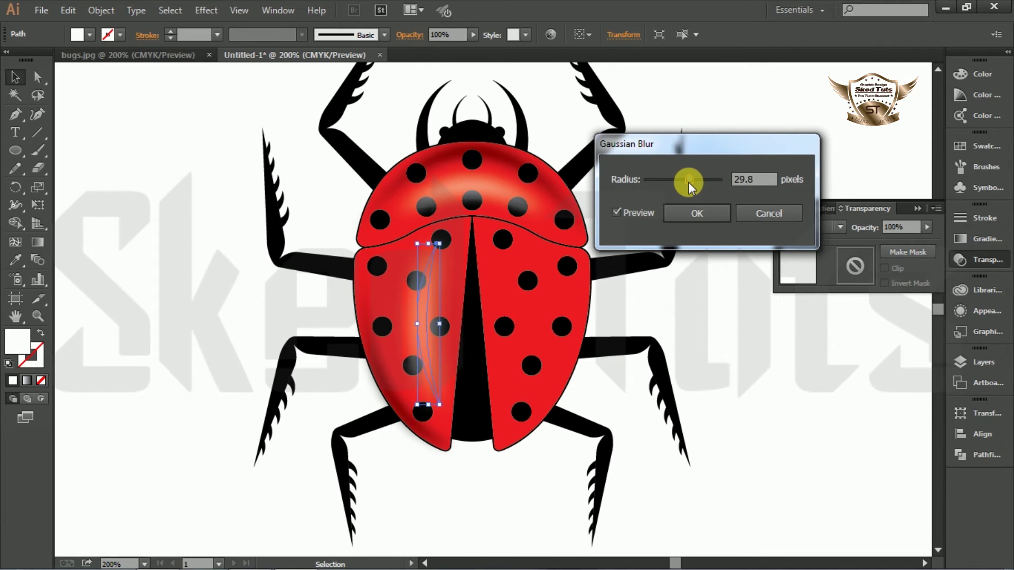
{"action": "left_click", "coordinate": [702, 219]}
{"action": "left_click", "coordinate": [917, 208]}
{"action": "left_click", "coordinate": [686, 255]}
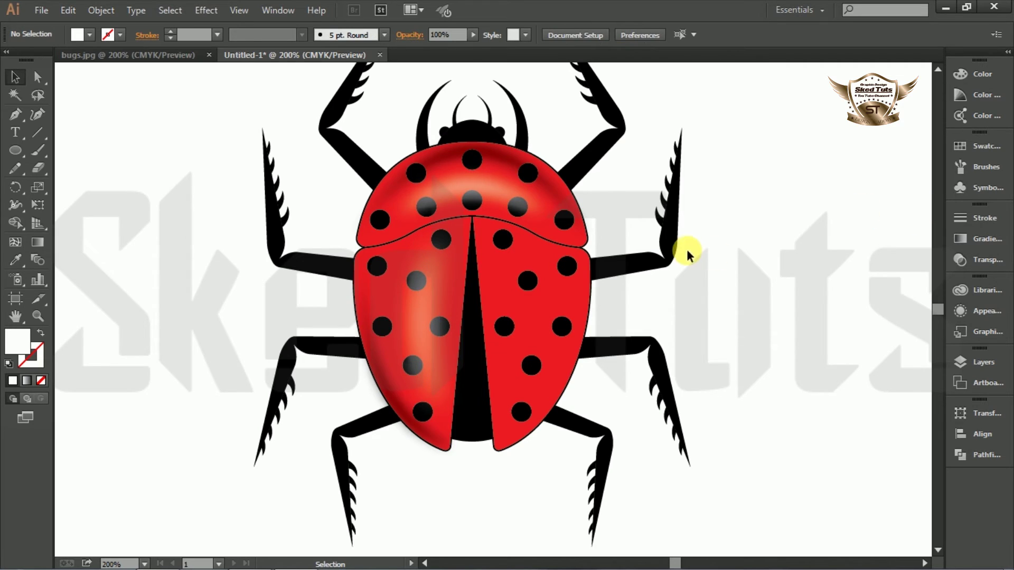
- Reflect a copy of the left wing's white highlight and edge shadow across the vertical axis and place it on the right wing
{"action": "scroll", "coordinate": [711, 369], "scroll_direction": "up", "scroll_amount": 1}
{"action": "scroll", "coordinate": [640, 302], "scroll_direction": "down", "scroll_amount": 2}
{"action": "left_click", "coordinate": [430, 300]}
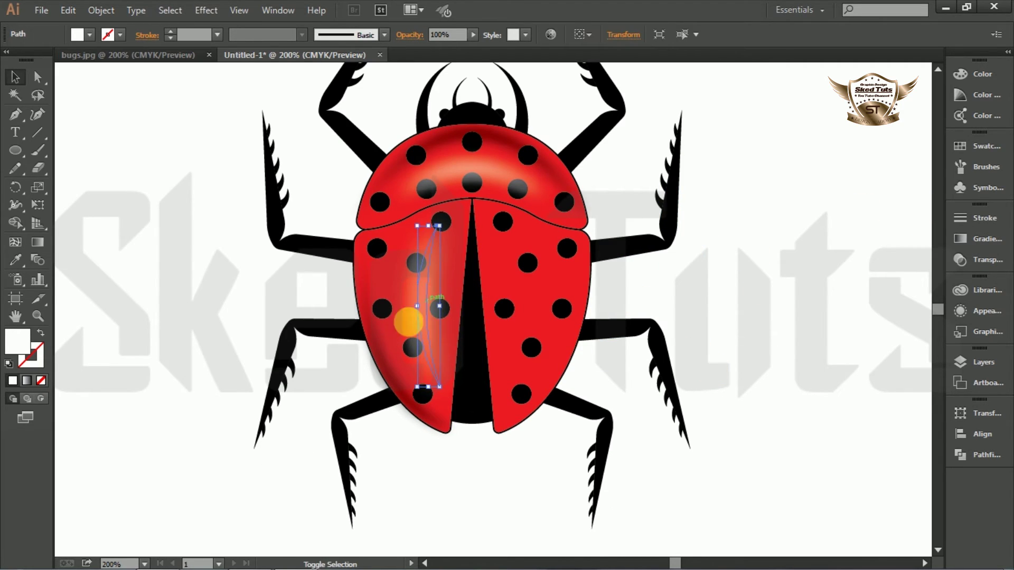
{"action": "left_click", "coordinate": [385, 356], "text": "shift"}
{"action": "right_click", "coordinate": [384, 355]}
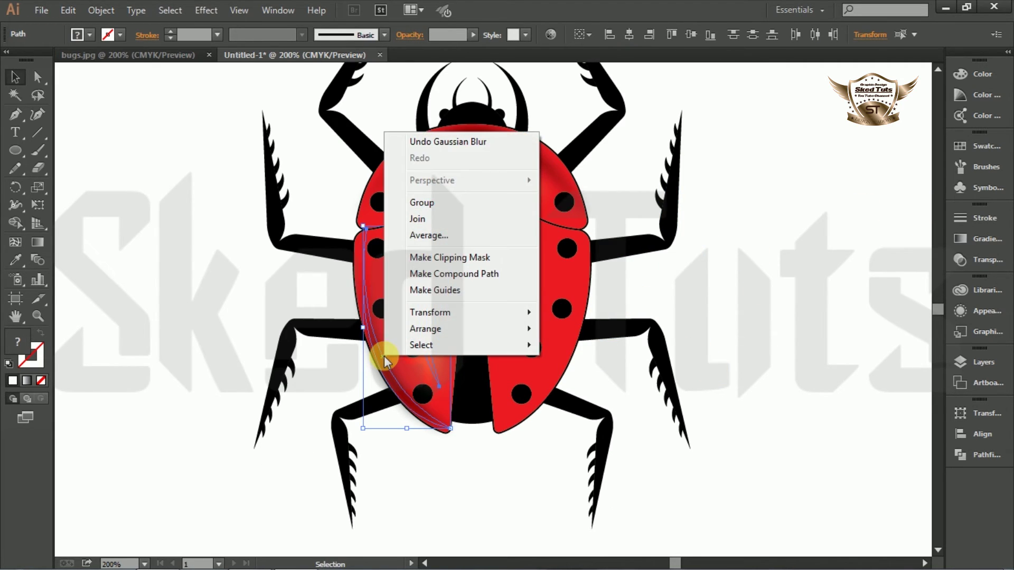
{"action": "mouse_move", "coordinate": [429, 312]}
{"action": "left_click", "coordinate": [602, 369]}
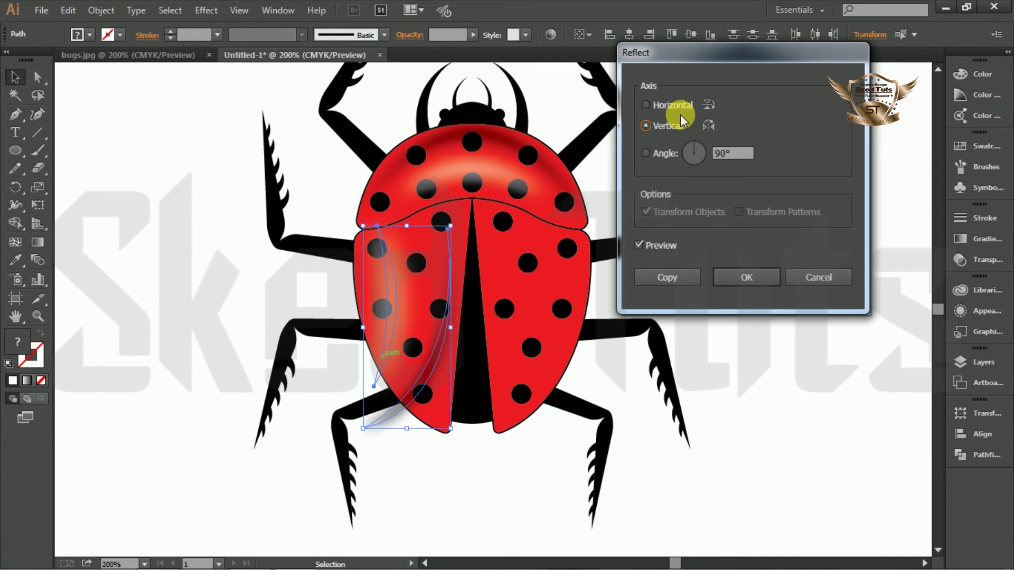
{"action": "left_click", "coordinate": [683, 272]}
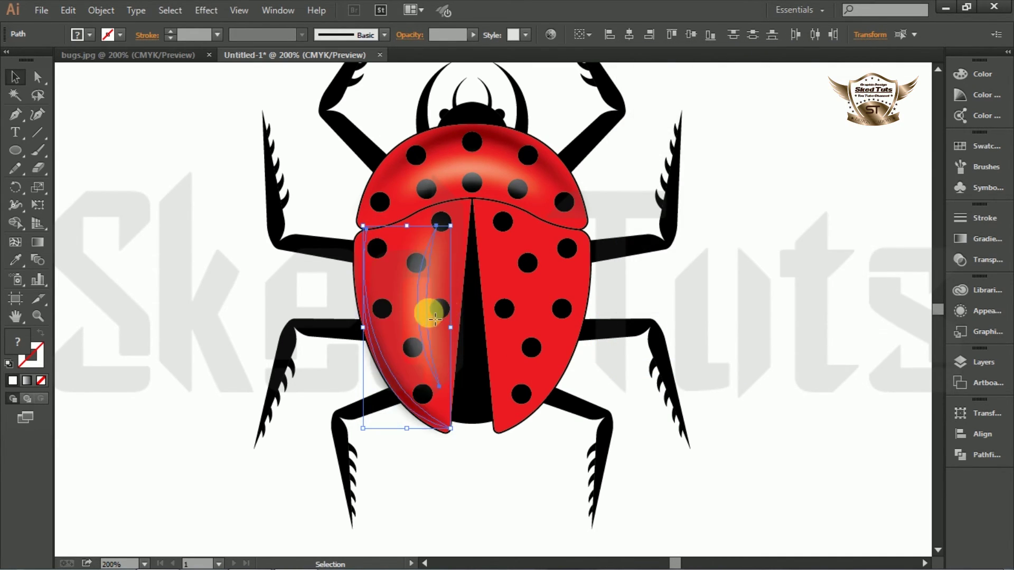
{"action": "left_click_drag", "start_coordinate": [391, 311], "coordinate": [524, 308]}
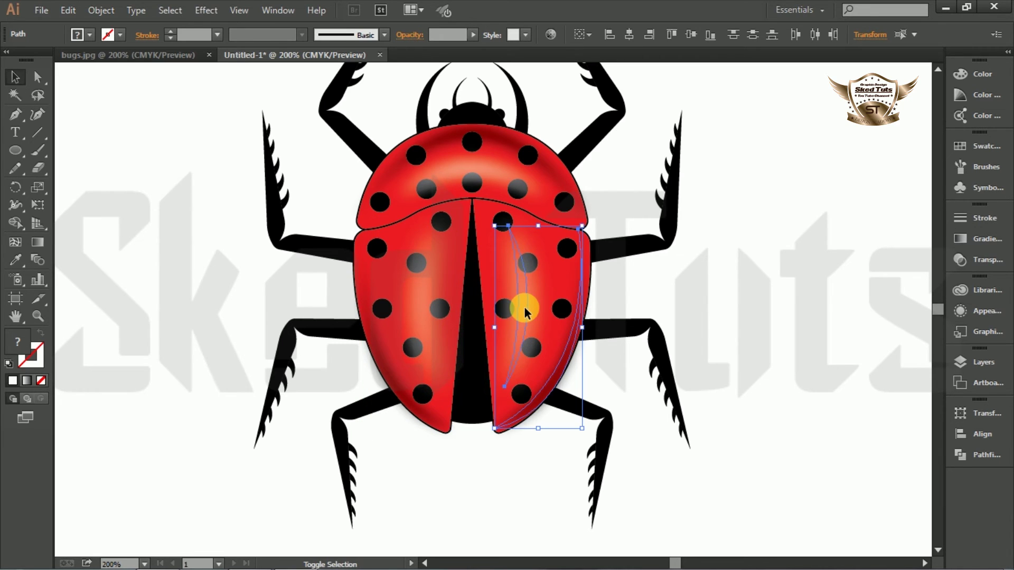
{"action": "left_click", "coordinate": [797, 318]}
- Group all parts of the bug illustration into one object
{"action": "scroll", "coordinate": [731, 336], "scroll_direction": "up", "scroll_amount": 1}
{"action": "scroll", "coordinate": [686, 312], "scroll_direction": "down", "scroll_amount": 1}
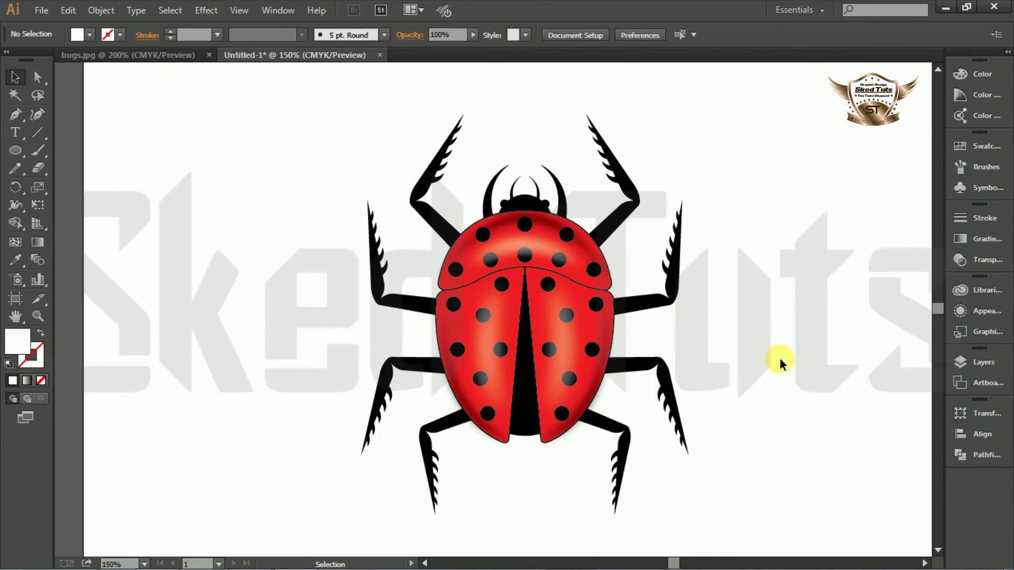
{"action": "scroll", "coordinate": [781, 359], "scroll_direction": "up", "scroll_amount": 1}
{"action": "scroll", "coordinate": [450, 254], "scroll_direction": "down", "scroll_amount": 2}
{"action": "left_click_drag", "start_coordinate": [490, 110], "coordinate": [220, 412]}
{"action": "right_click", "coordinate": [366, 261]}
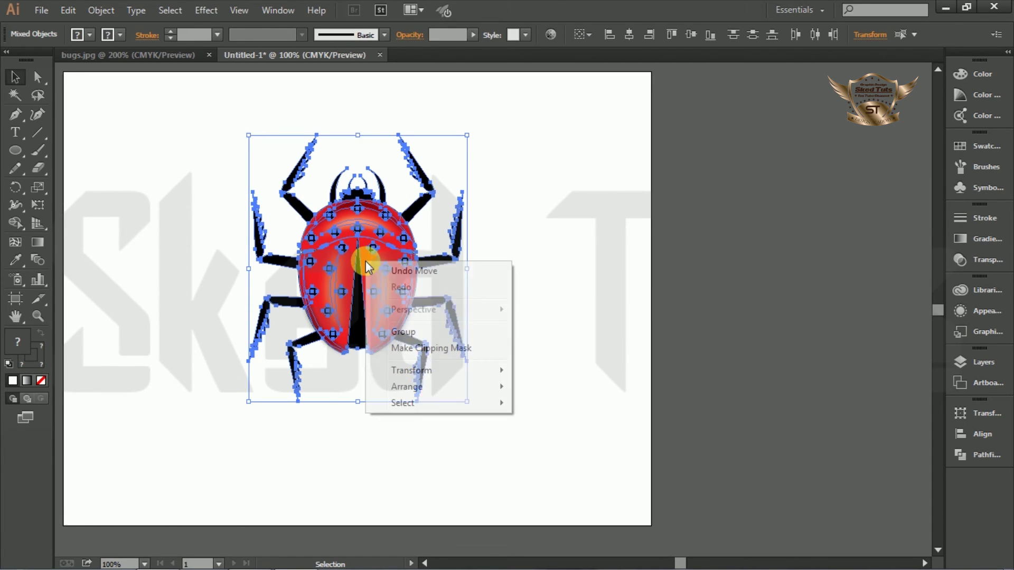
{"action": "left_click", "coordinate": [406, 333]}
{"action": "left_click", "coordinate": [584, 297]}
- Adjust the grouped bug's position horizontally around the artboard's centre and deselect it
{"action": "left_click_drag", "start_coordinate": [381, 272], "coordinate": [391, 272]}
{"action": "left_click", "coordinate": [762, 322]}
{"action": "scroll", "coordinate": [762, 322], "scroll_direction": "down", "scroll_amount": 1}
{"action": "left_click_drag", "start_coordinate": [523, 297], "coordinate": [514, 301]}
{"action": "left_click", "coordinate": [612, 283]}
- Zoom in on the whole bug and inspect the finished artwork
{"action": "left_click", "coordinate": [38, 317]}
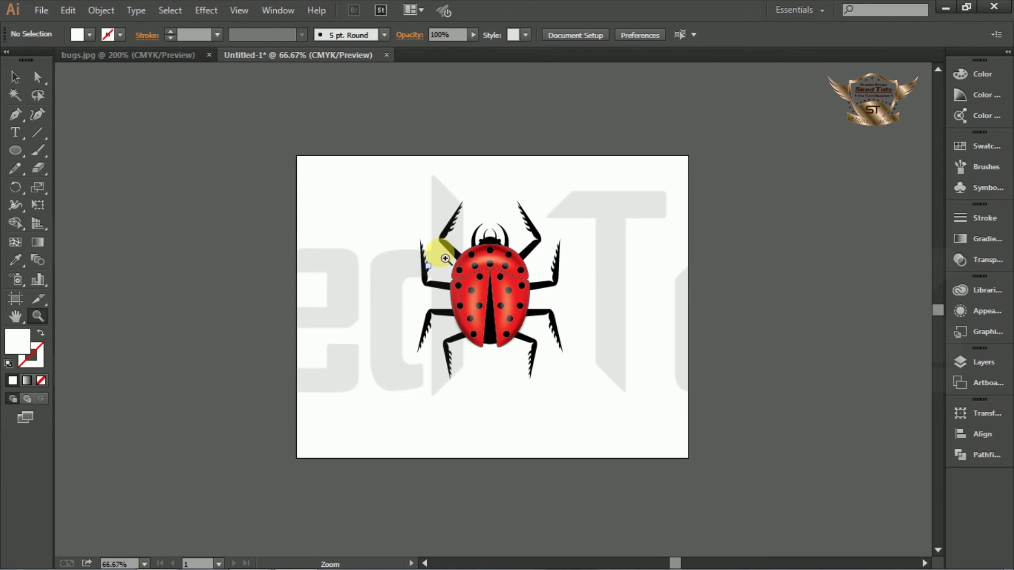
{"action": "left_click_drag", "start_coordinate": [393, 186], "coordinate": [576, 395]}
{"action": "left_click", "coordinate": [15, 76]}
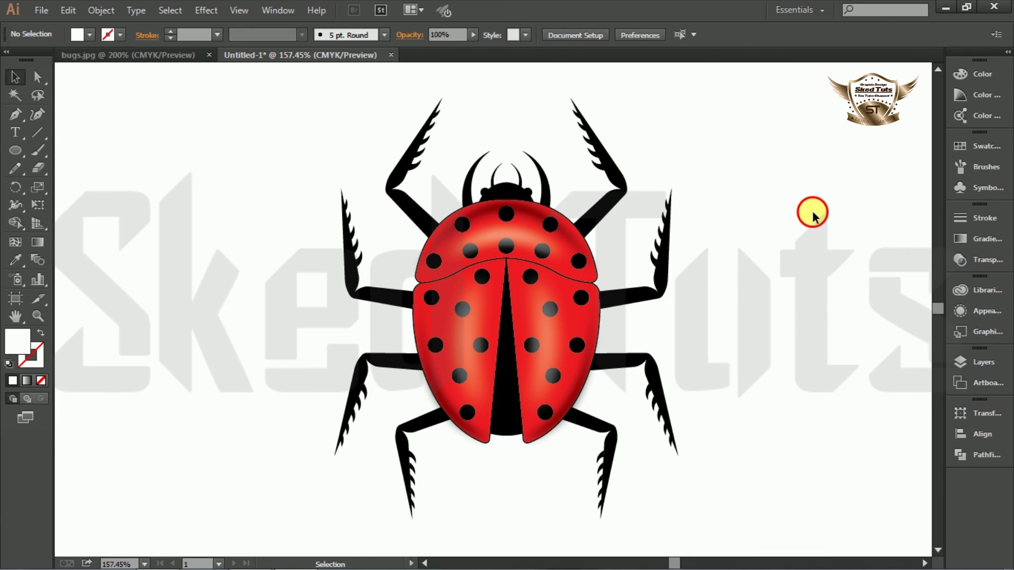
{"action": "left_click", "coordinate": [925, 563]}
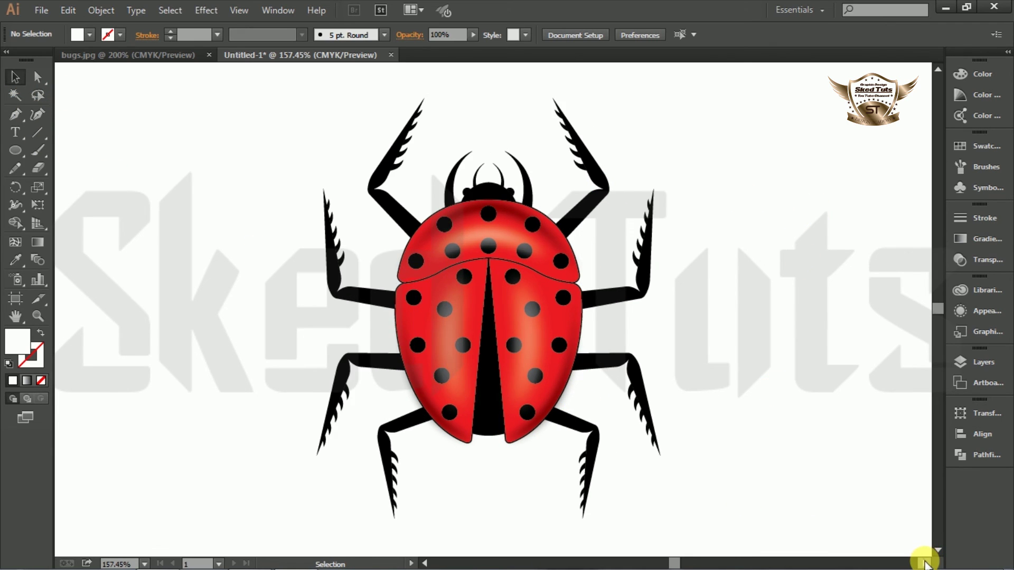
{"action": "left_click", "coordinate": [924, 564]}
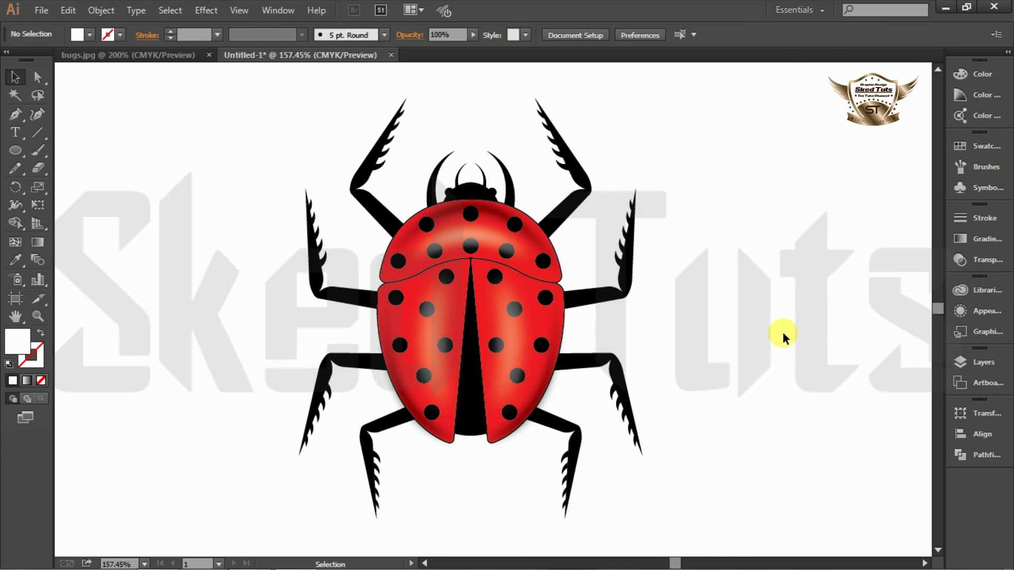